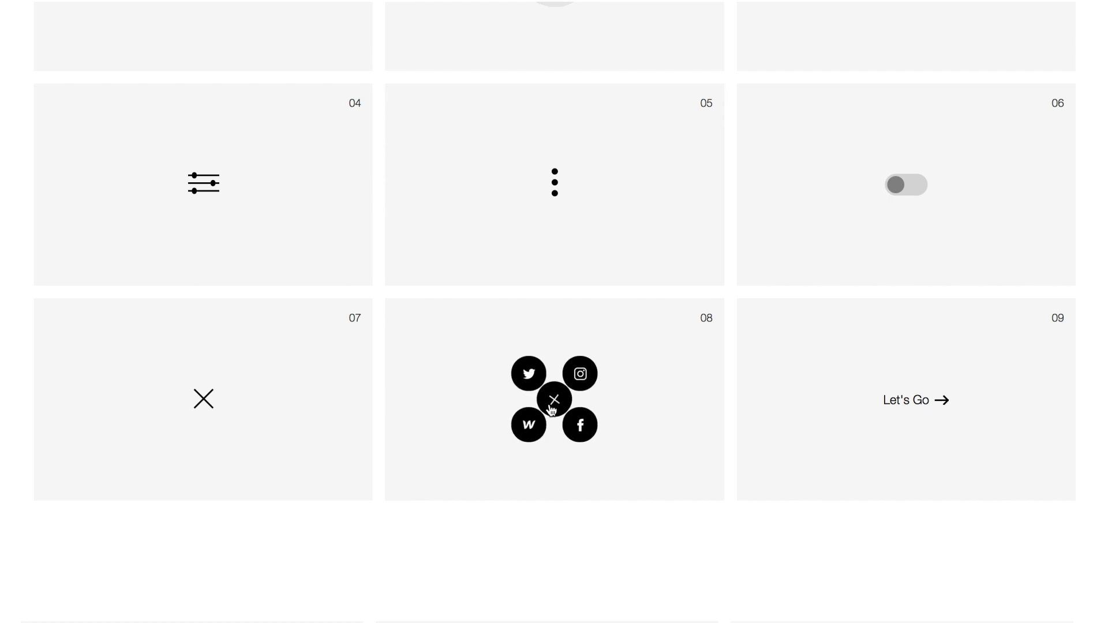
pyautogui.click(551, 410)
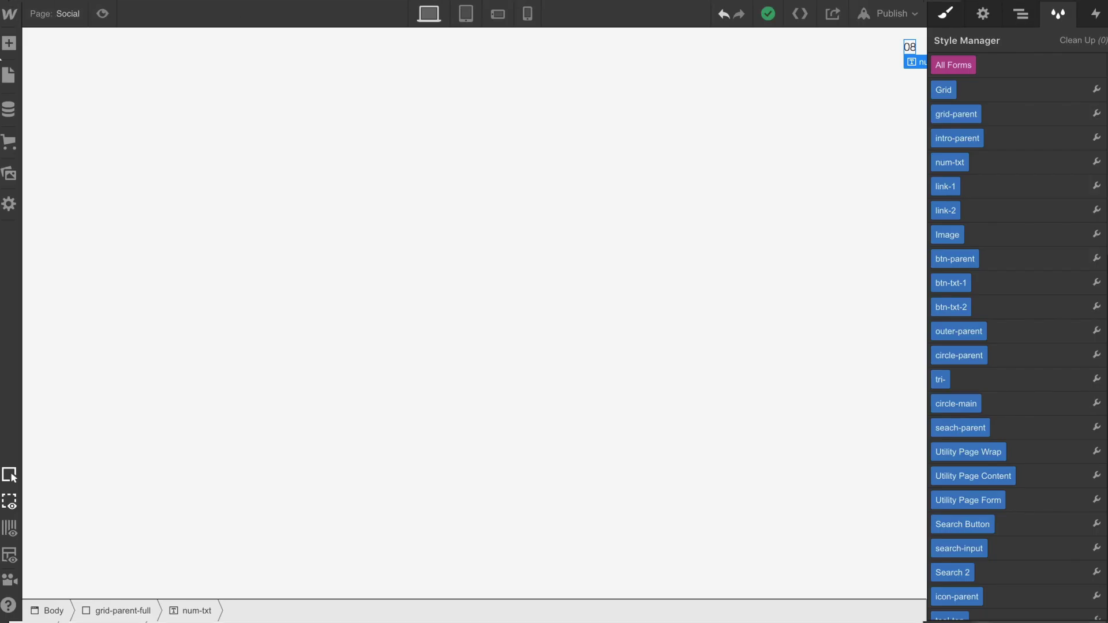
# Drop a Div Block at the page centre and give it the class s-parent
pyautogui.click(946, 14)
pyautogui.click(9, 43)
pyautogui.moveTo(119, 321); pyautogui.dragTo(507, 277)
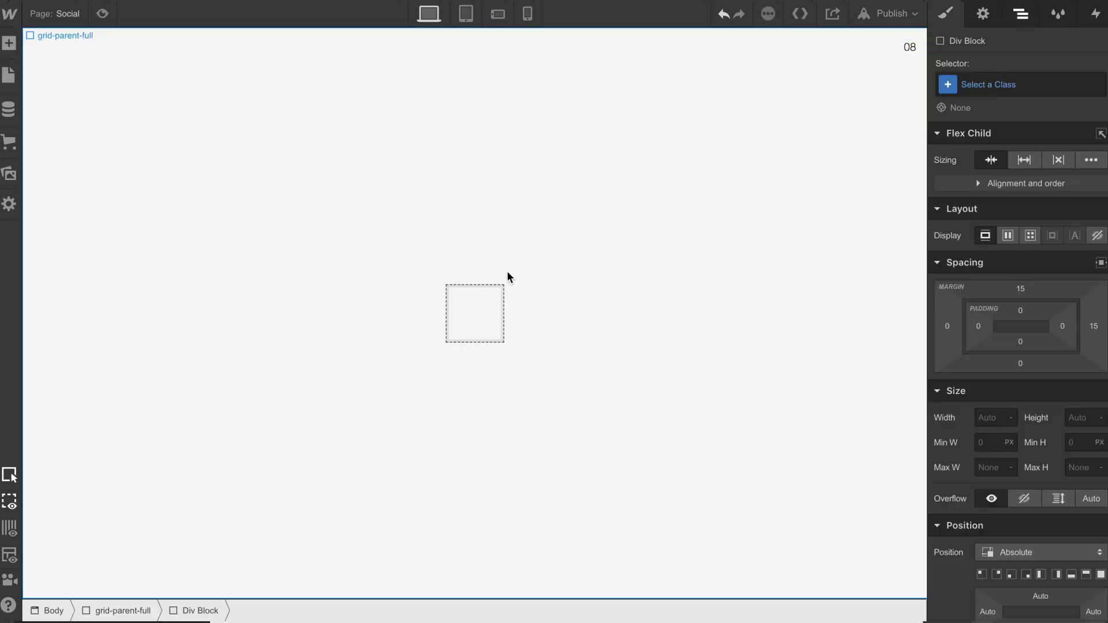
pyautogui.hotkey('ctrl', 'Return')
pyautogui.write('s-pa')
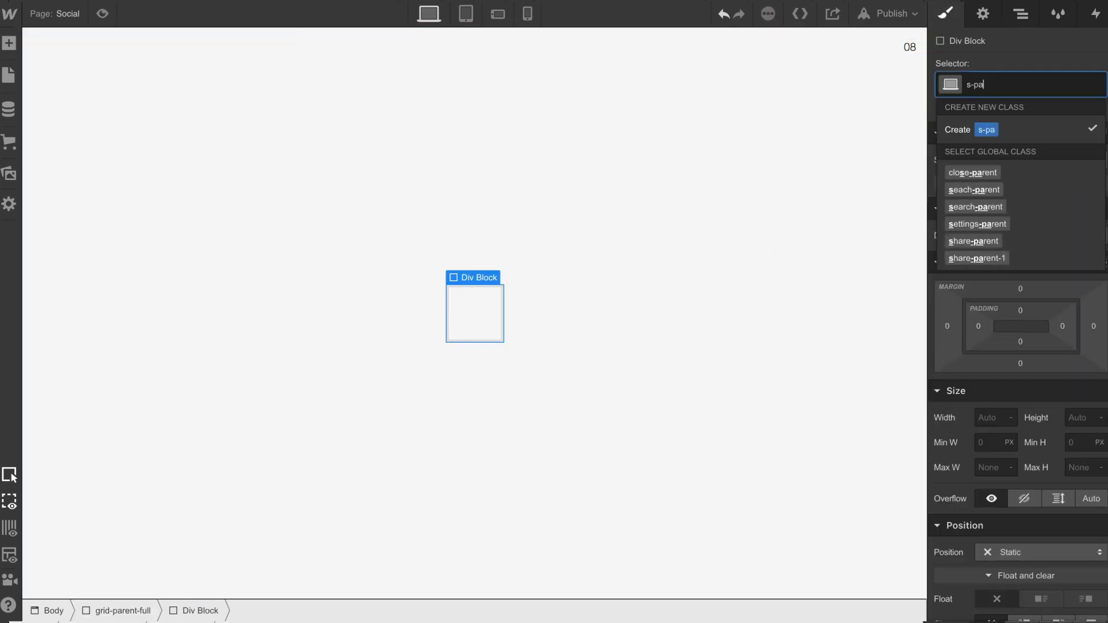
pyautogui.write('rent')
pyautogui.press('Return')
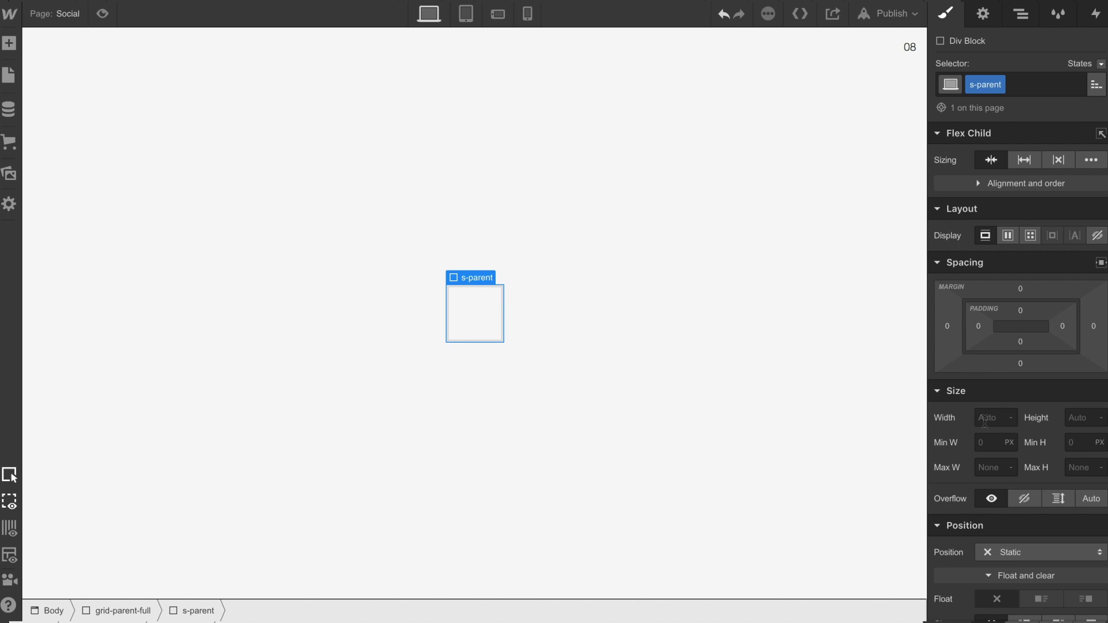
# Size s-parent to 45 × 45 px with Relative positioning
pyautogui.click(985, 422)
pyautogui.write('45')
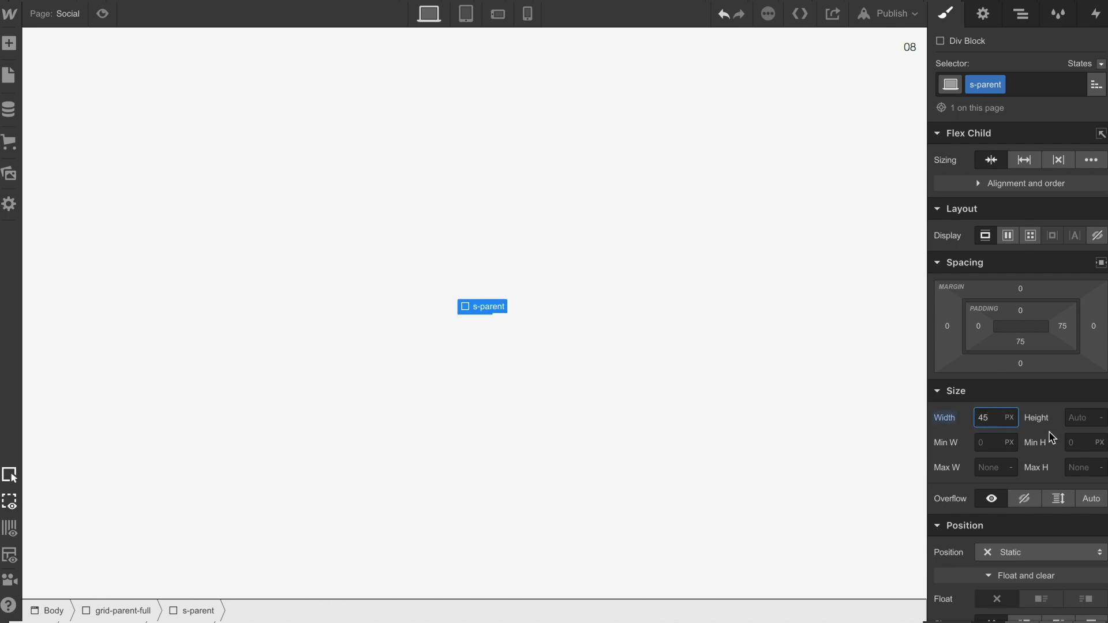
pyautogui.click(1077, 419)
pyautogui.press('Return')
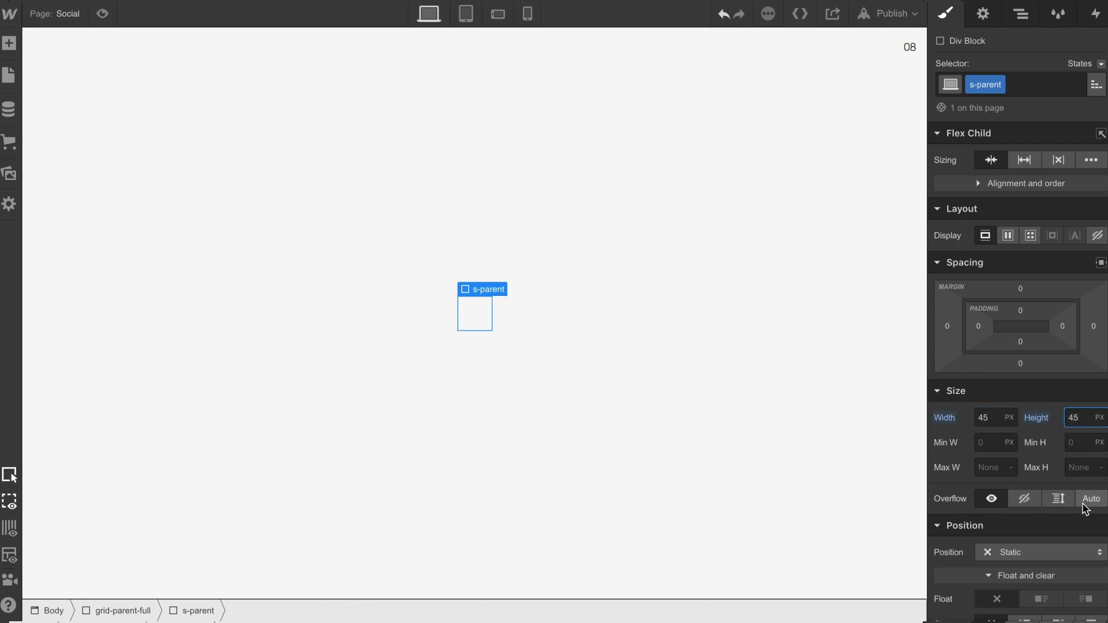
pyautogui.click(1048, 552)
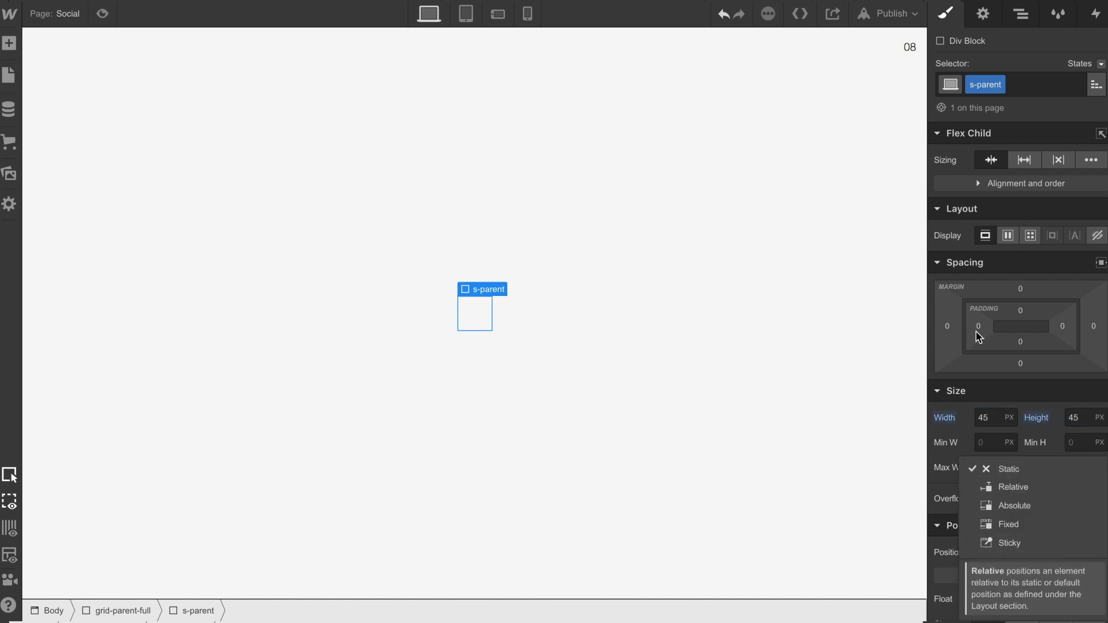
pyautogui.click(993, 488)
pyautogui.scroll(-3, 994, 488)
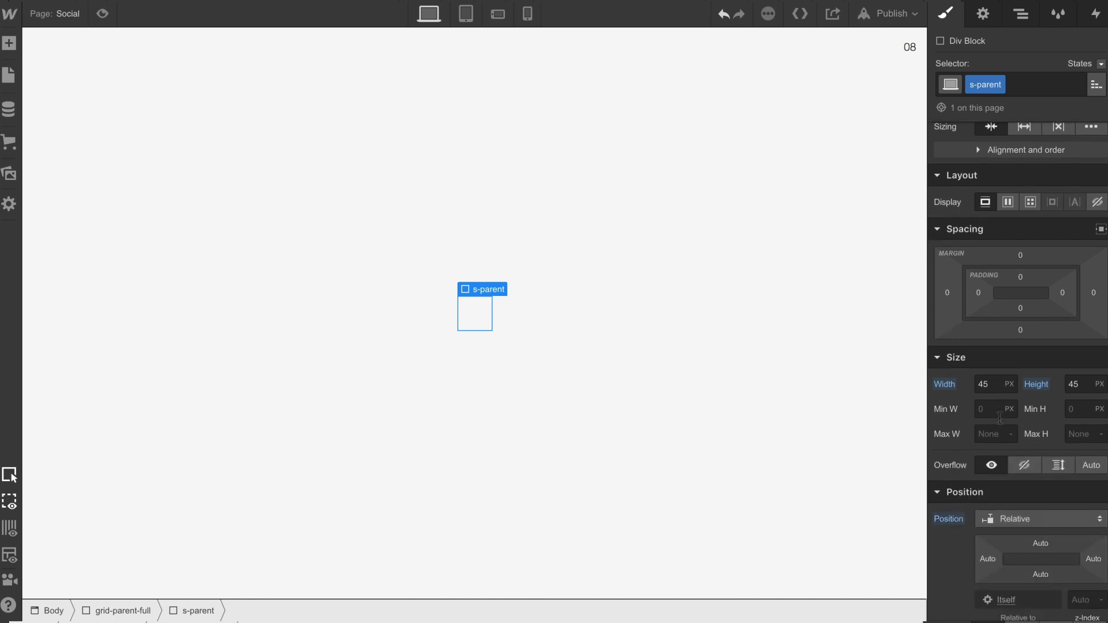
# Add a Div Block inside s-parent with the class s-child
pyautogui.click(10, 44)
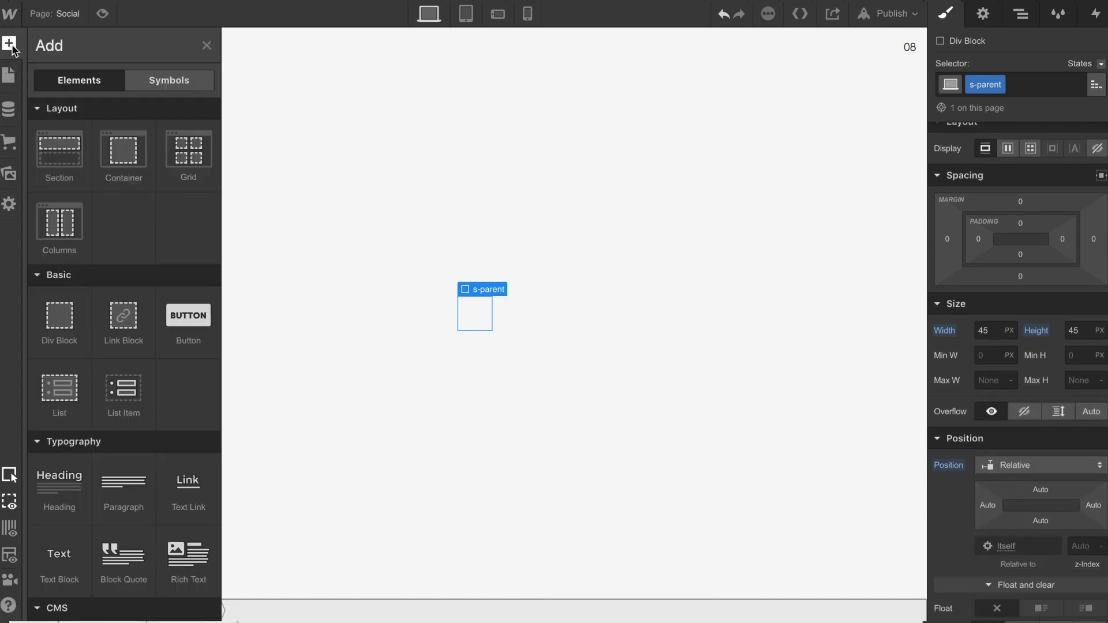
pyautogui.moveTo(60, 316); pyautogui.dragTo(477, 323)
pyautogui.click(1005, 85)
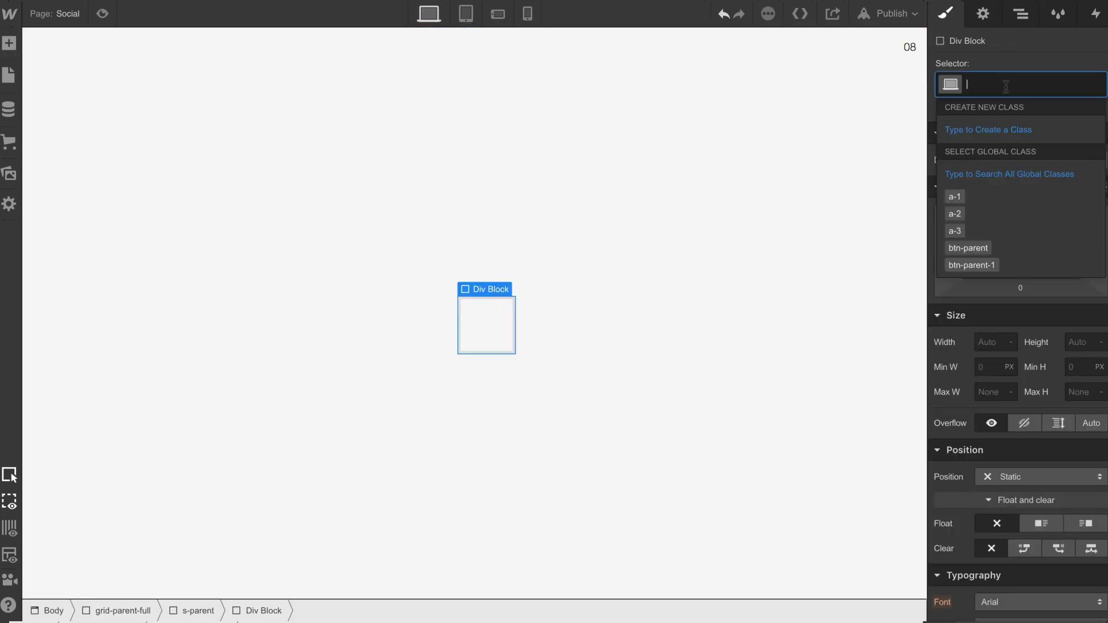
pyautogui.write('s-chi')
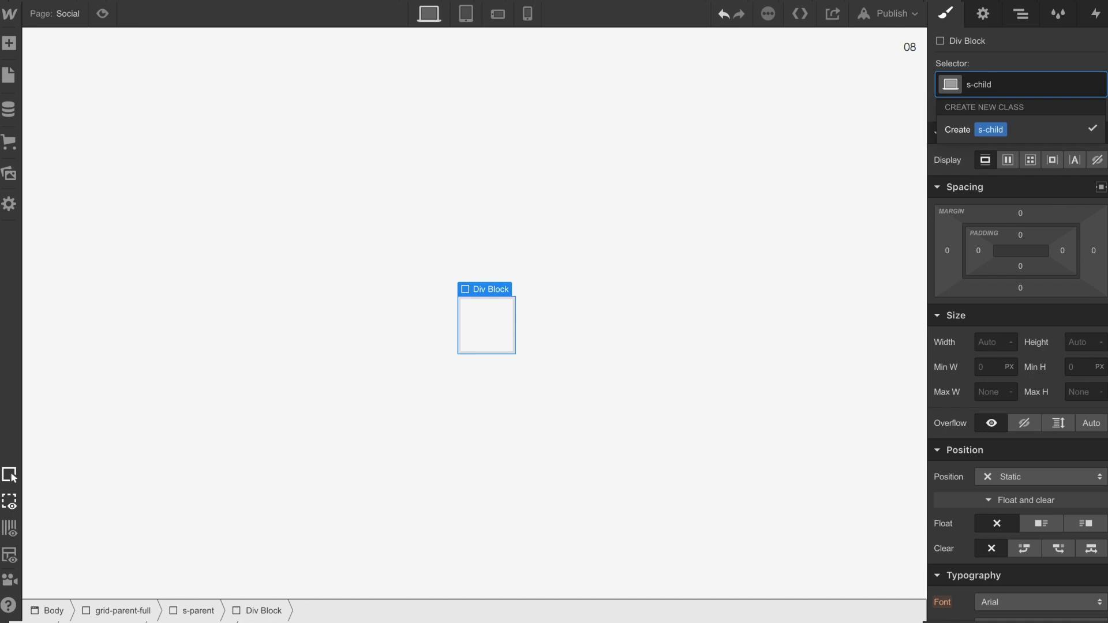
pyautogui.write('ld')
pyautogui.press('Return')
# Size s-child to 45 × 45 px and position it Absolute
pyautogui.click(1000, 341)
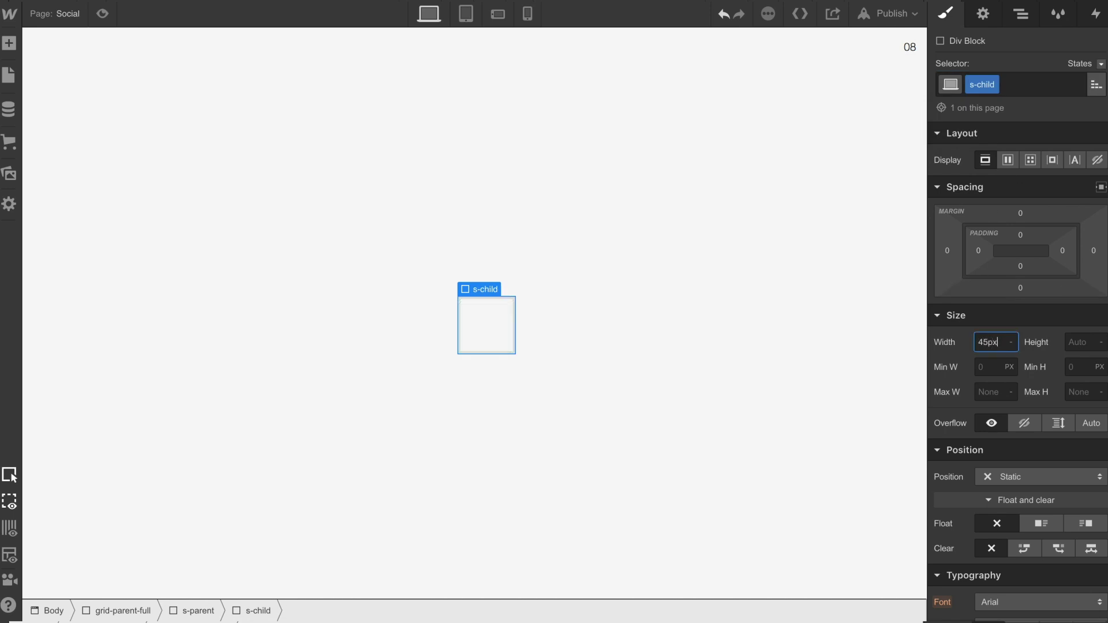
pyautogui.click(1074, 341)
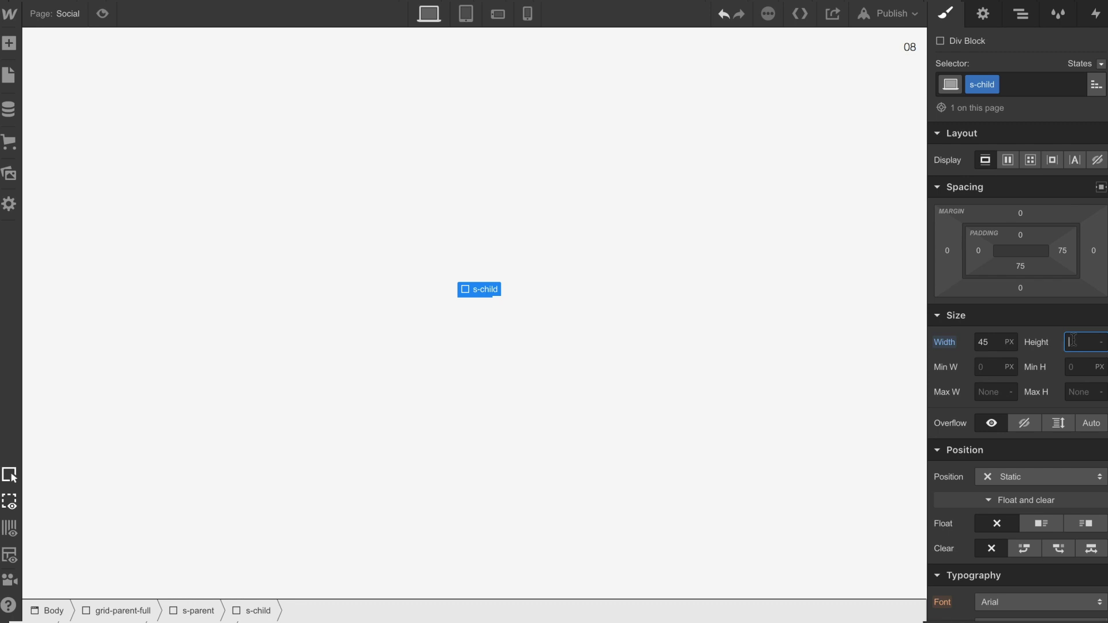
pyautogui.write('45')
pyautogui.press('Return')
pyautogui.click(1011, 477)
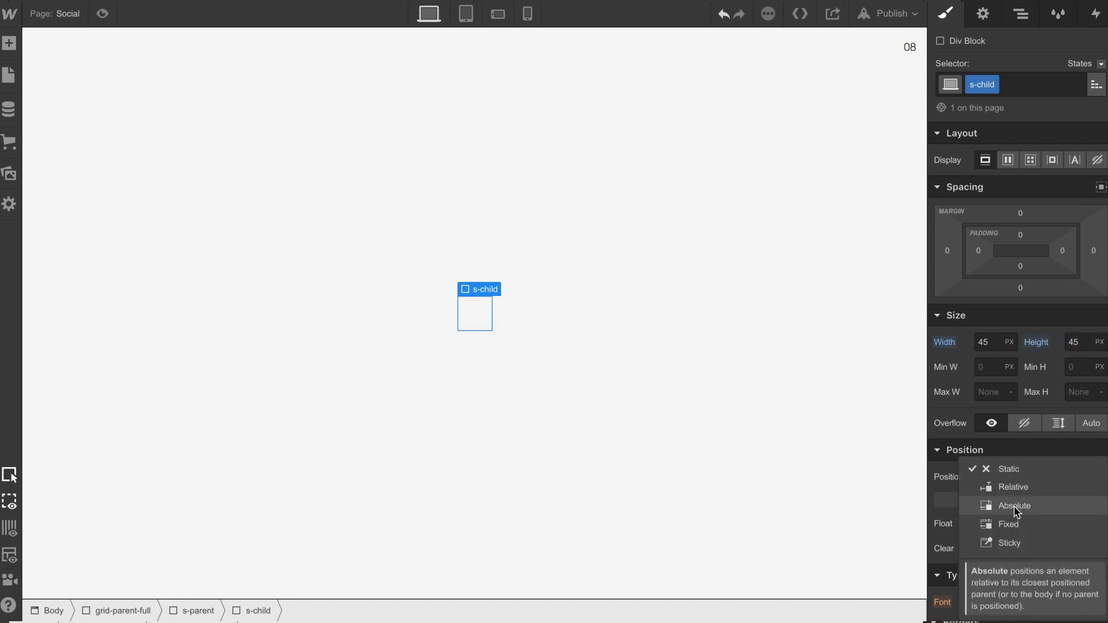
pyautogui.click(1015, 507)
# Make s-child a flex container centred both ways, with z-index 5
pyautogui.click(1008, 160)
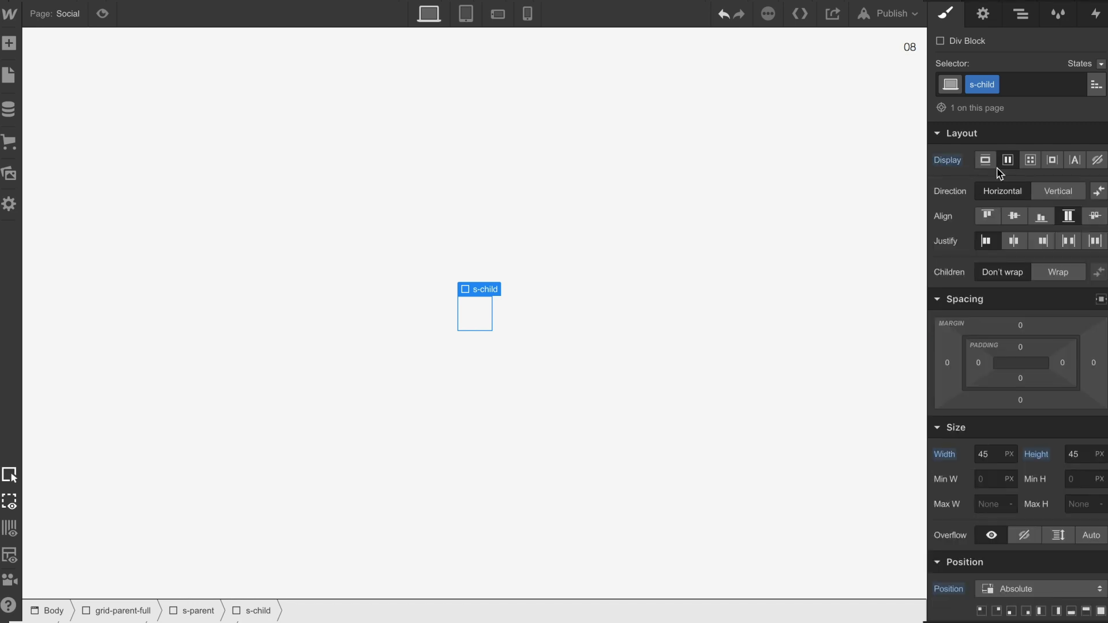
pyautogui.click(1015, 216)
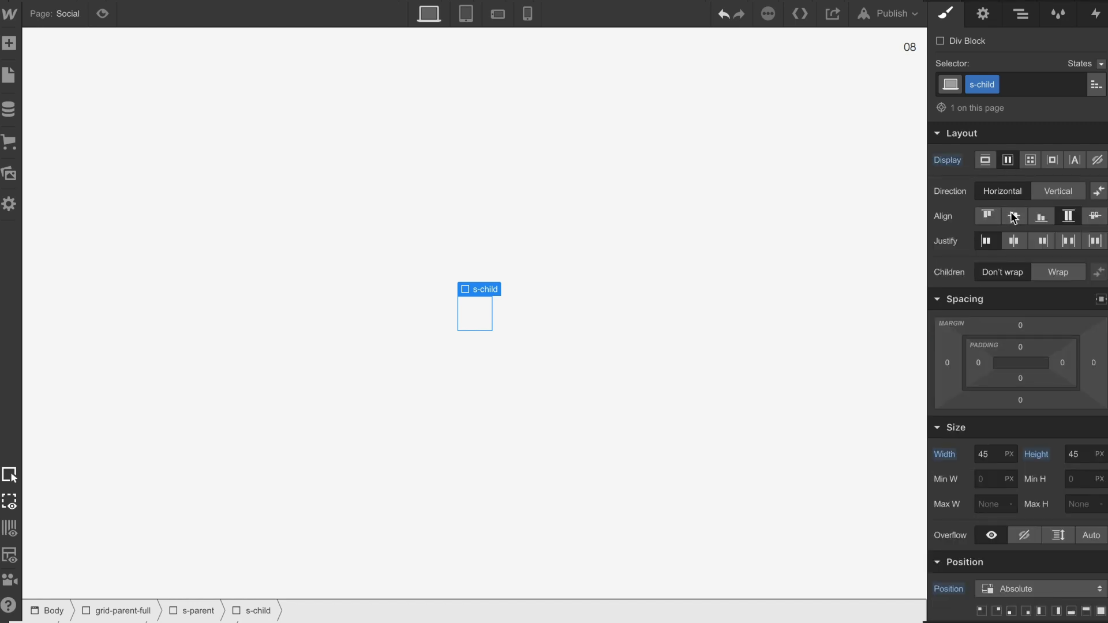
pyautogui.click(1015, 241)
pyautogui.scroll(-6, 1044, 343)
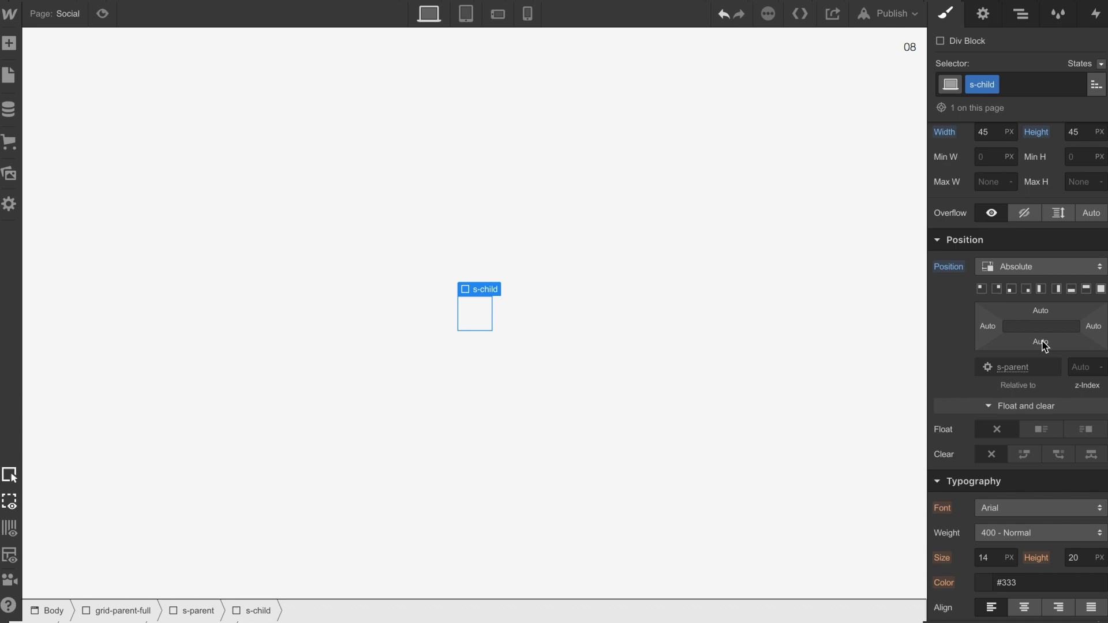
pyautogui.scroll(-1, 1048, 345)
pyautogui.click(1083, 345)
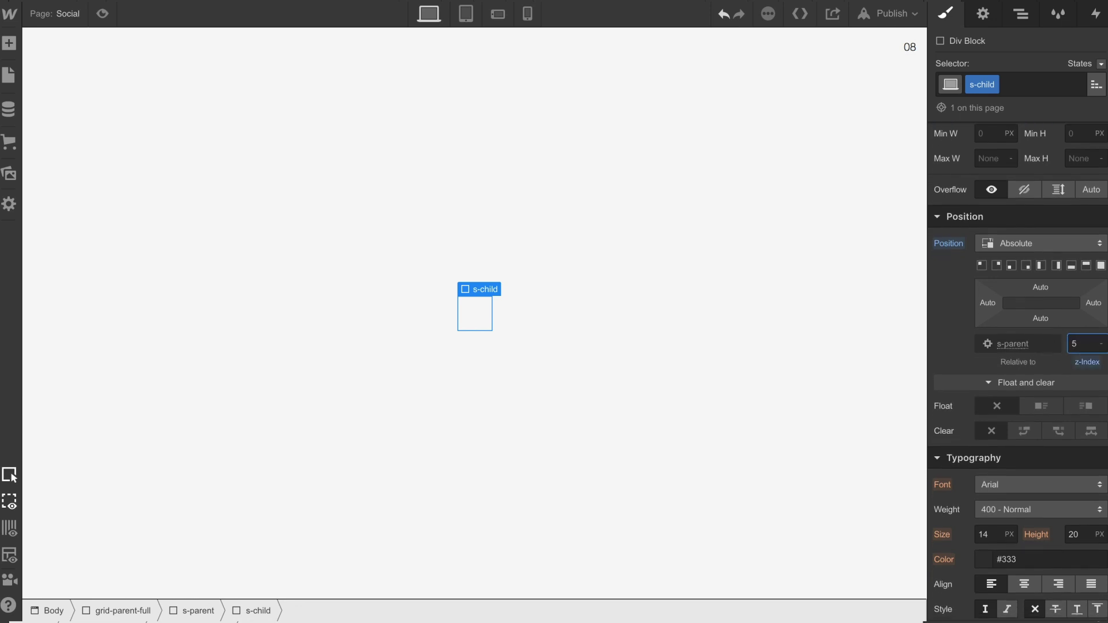
# Give s-child a black background and a 70 px corner radius
pyautogui.scroll(-6, 1019, 369)
pyautogui.click(982, 490)
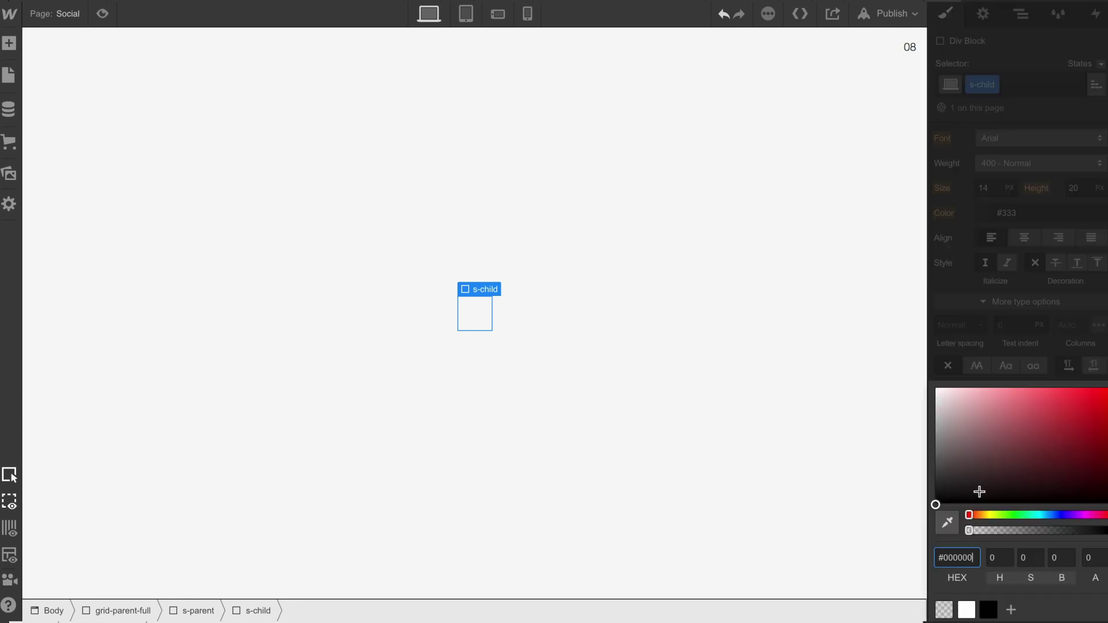
pyautogui.click(988, 609)
pyautogui.click(978, 308)
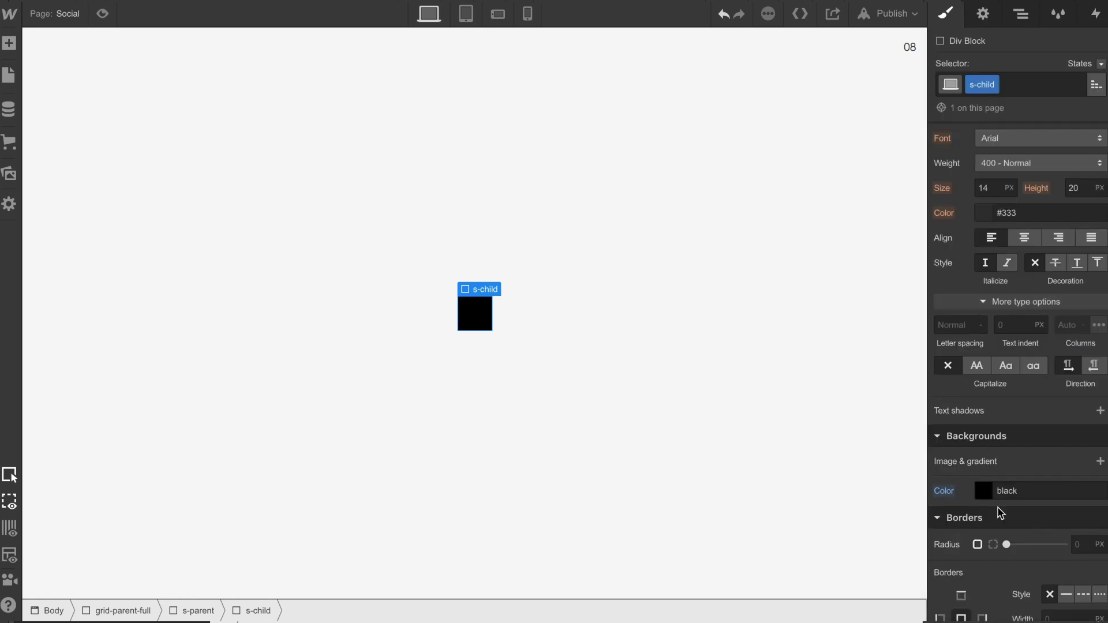
pyautogui.click(1079, 544)
pyautogui.write('70')
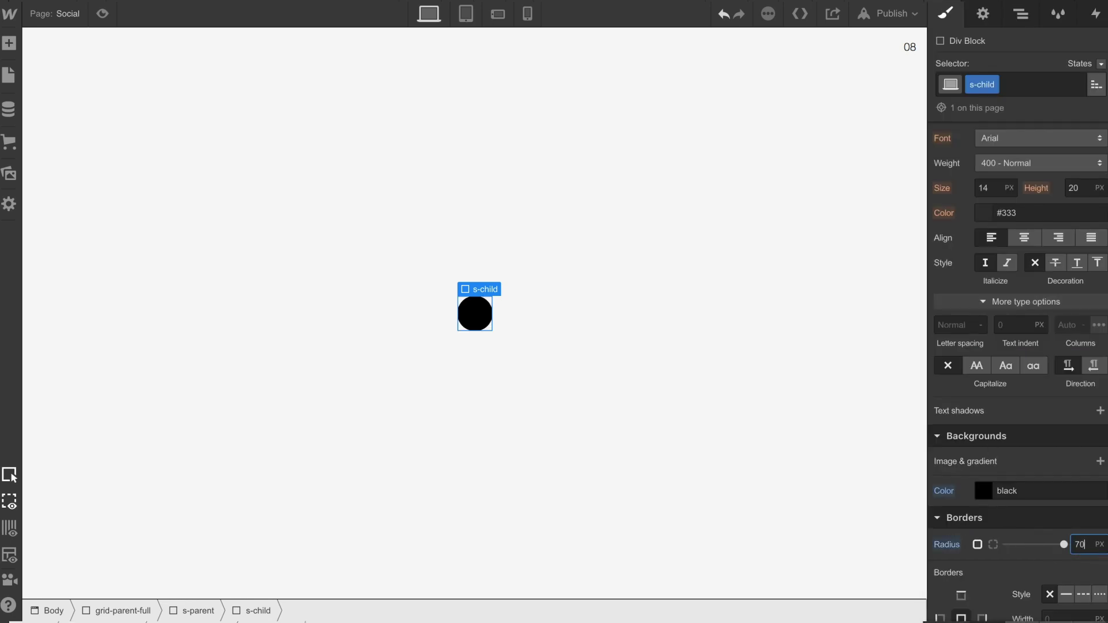
# Place the white plus icon in the black circle at 19 px width with HiDPI
pyautogui.click(9, 173)
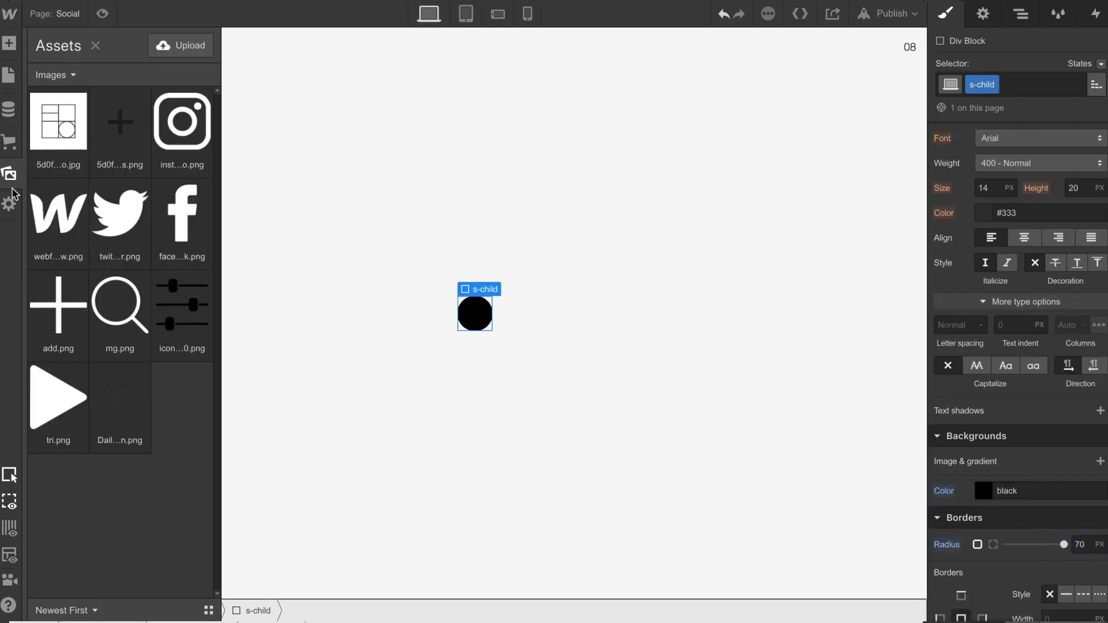
pyautogui.moveTo(59, 311); pyautogui.dragTo(475, 315)
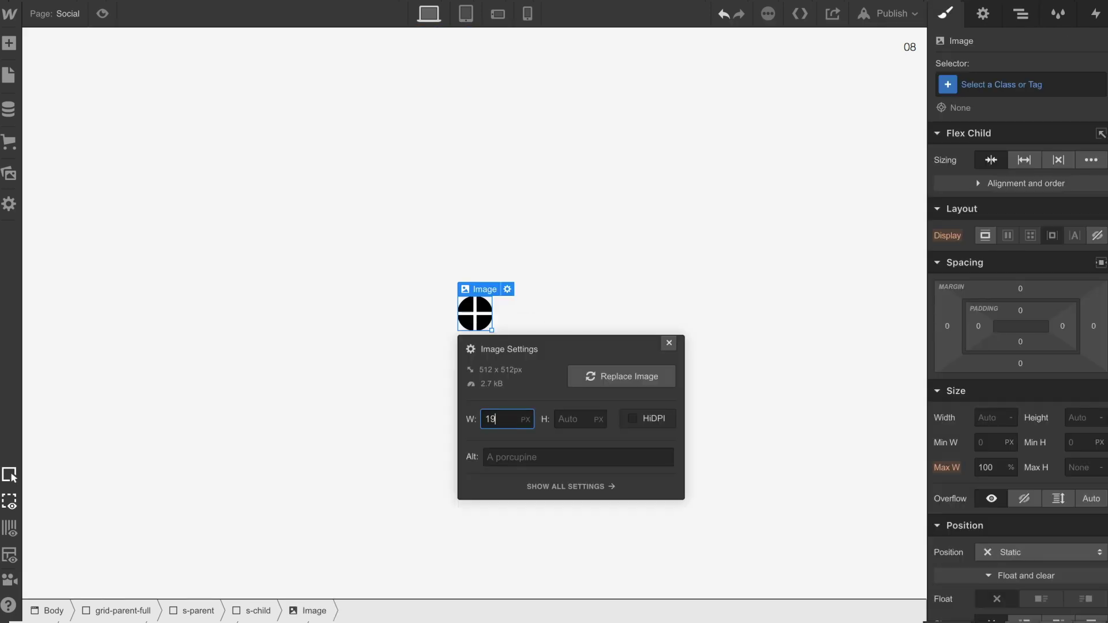
pyautogui.click(495, 419)
pyautogui.write('19')
pyautogui.press('Return')
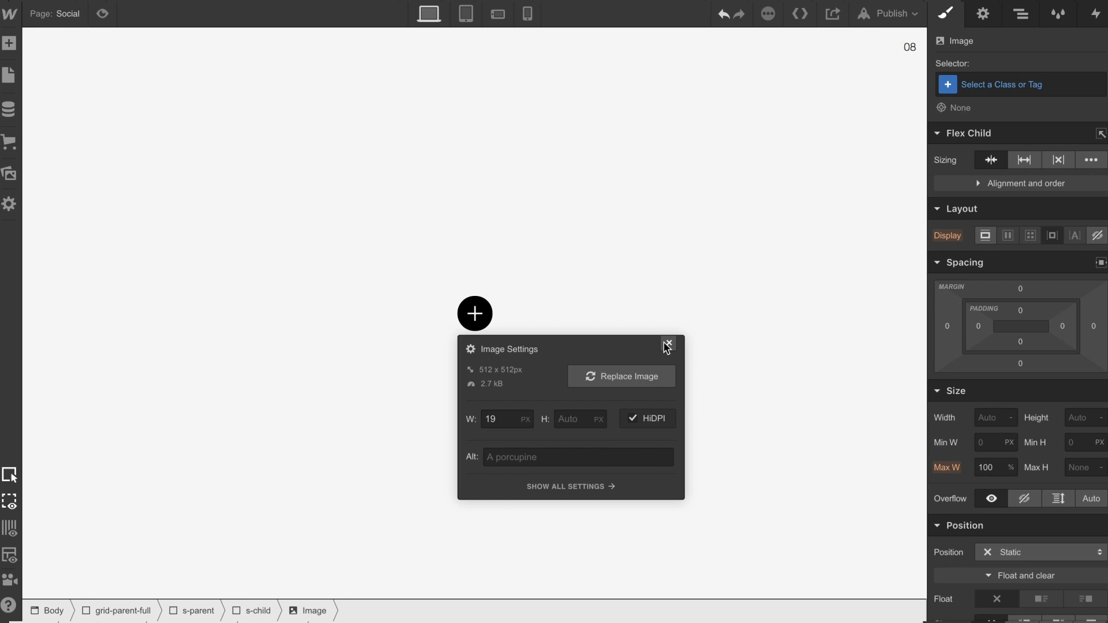
pyautogui.click(668, 343)
# Collapse s-child in the Navigator so its Image child is hidden
pyautogui.click(575, 358)
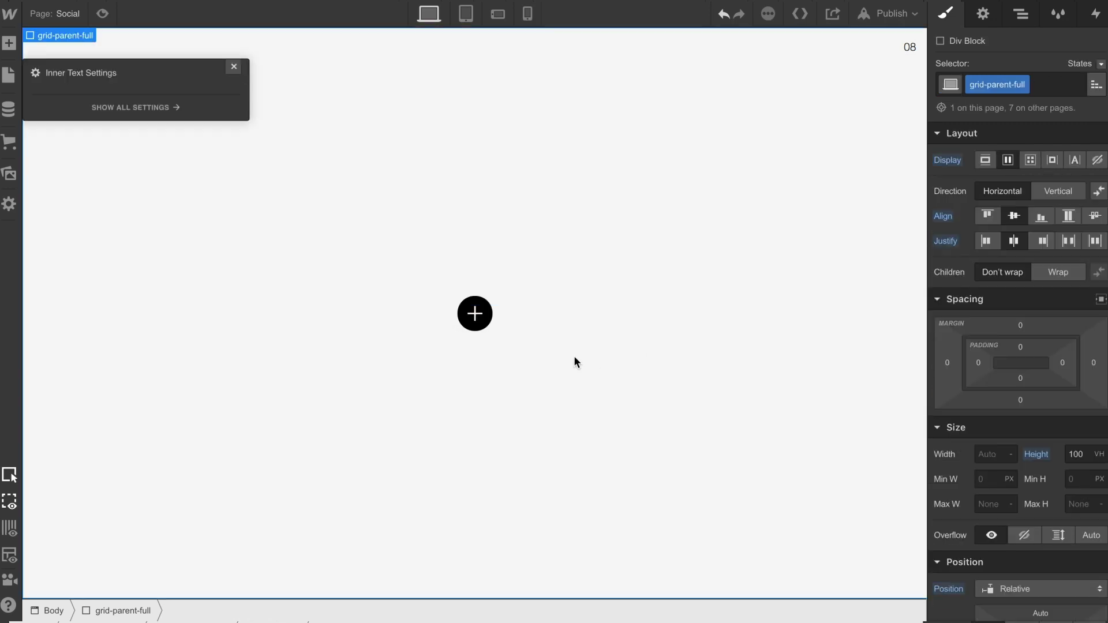
pyautogui.click(234, 67)
pyautogui.click(1020, 14)
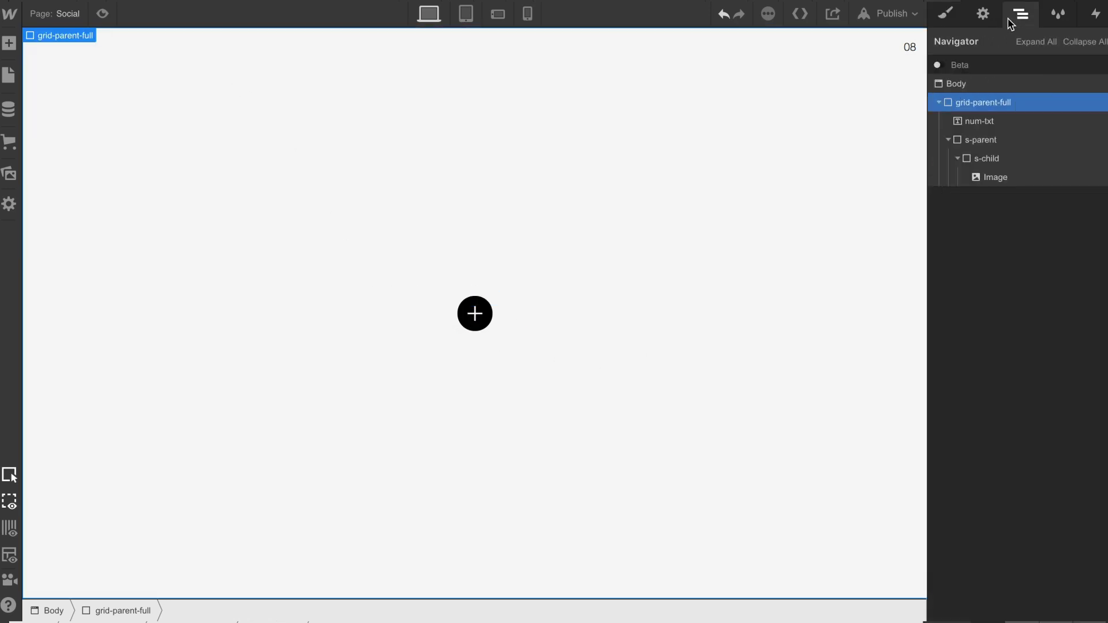
pyautogui.click(958, 158)
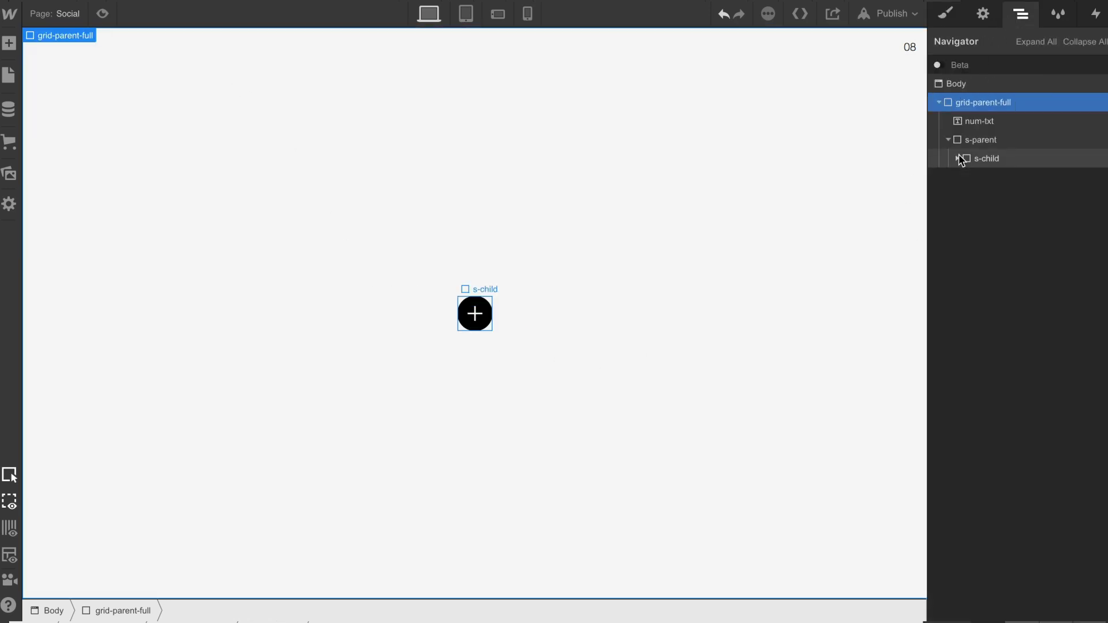
# Add a Link Block inside s-parent, replacing a mistakenly added Div Block
pyautogui.click(9, 43)
pyautogui.moveTo(56, 336); pyautogui.dragTo(993, 156)
pyautogui.press('Delete')
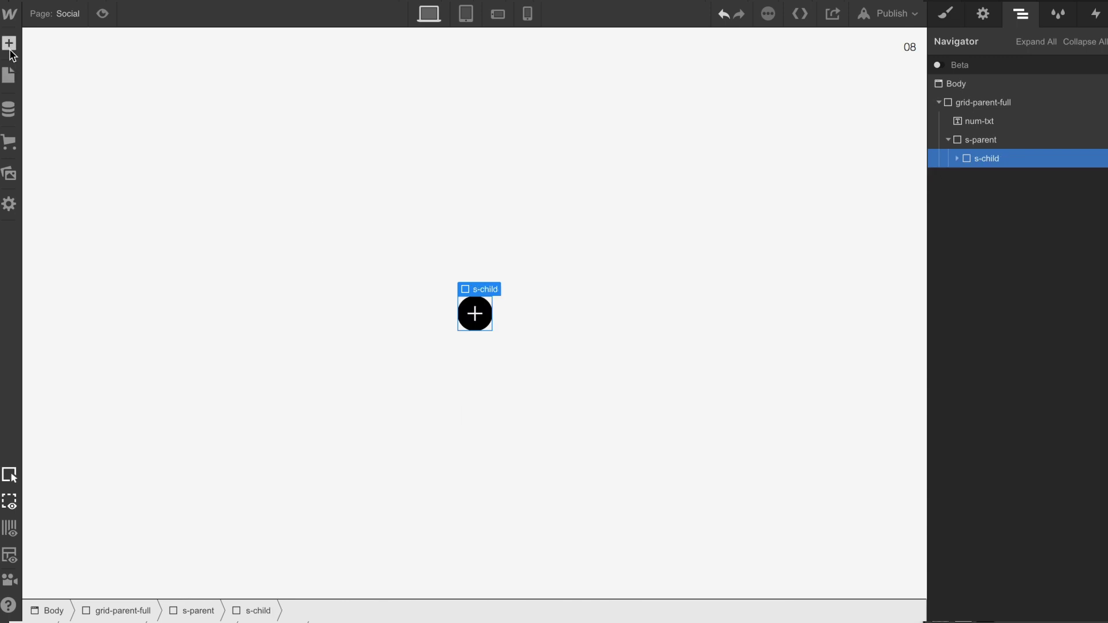
pyautogui.click(8, 42)
pyautogui.moveTo(128, 326); pyautogui.dragTo(995, 203)
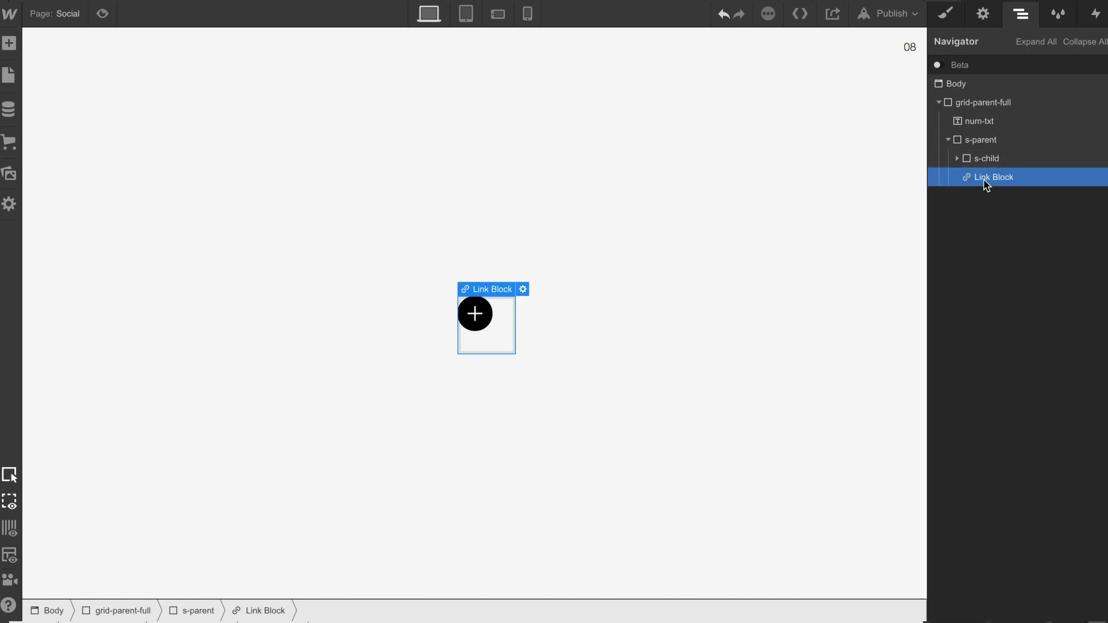
# Apply the existing s-child class to the new Link Block
pyautogui.click(952, 15)
pyautogui.click(970, 84)
pyautogui.write('s')
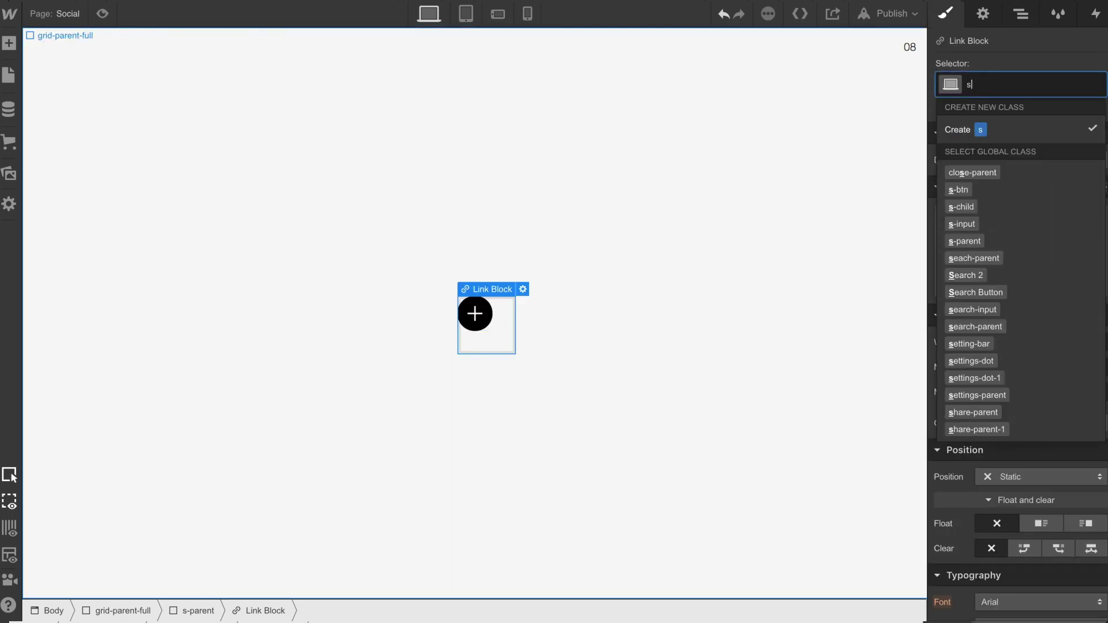
pyautogui.write('-child')
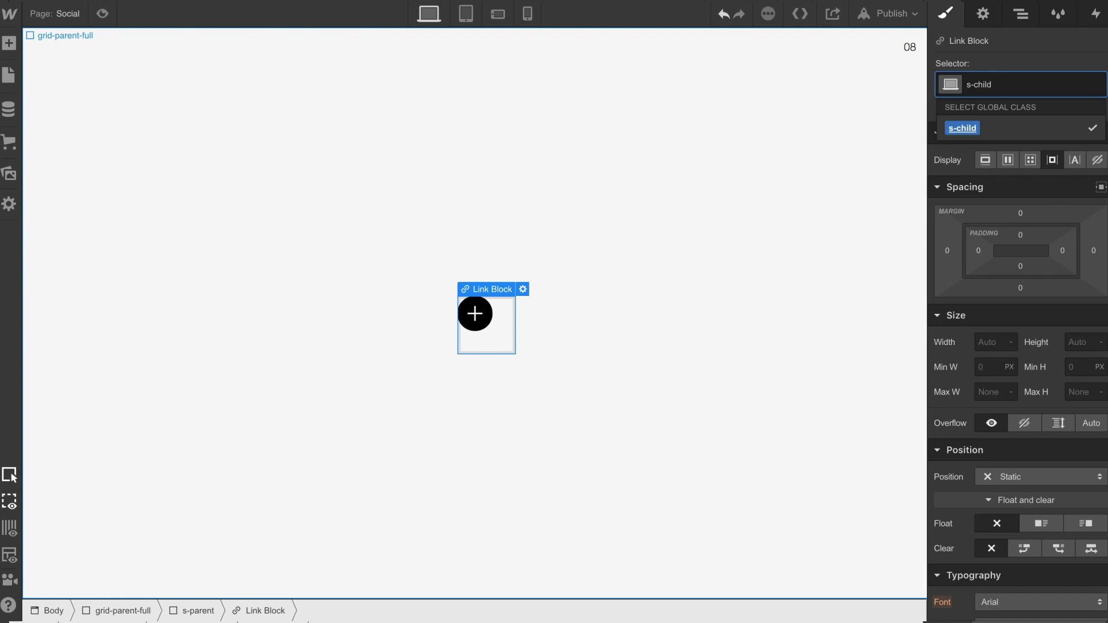
pyautogui.press('Return')
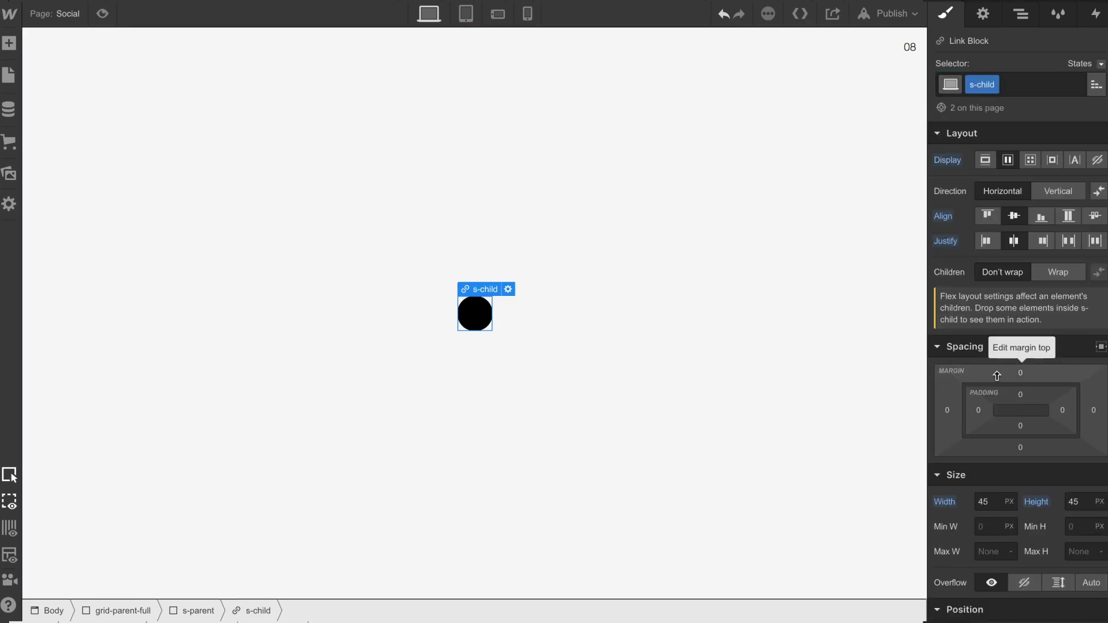
pyautogui.scroll(-4, 997, 376)
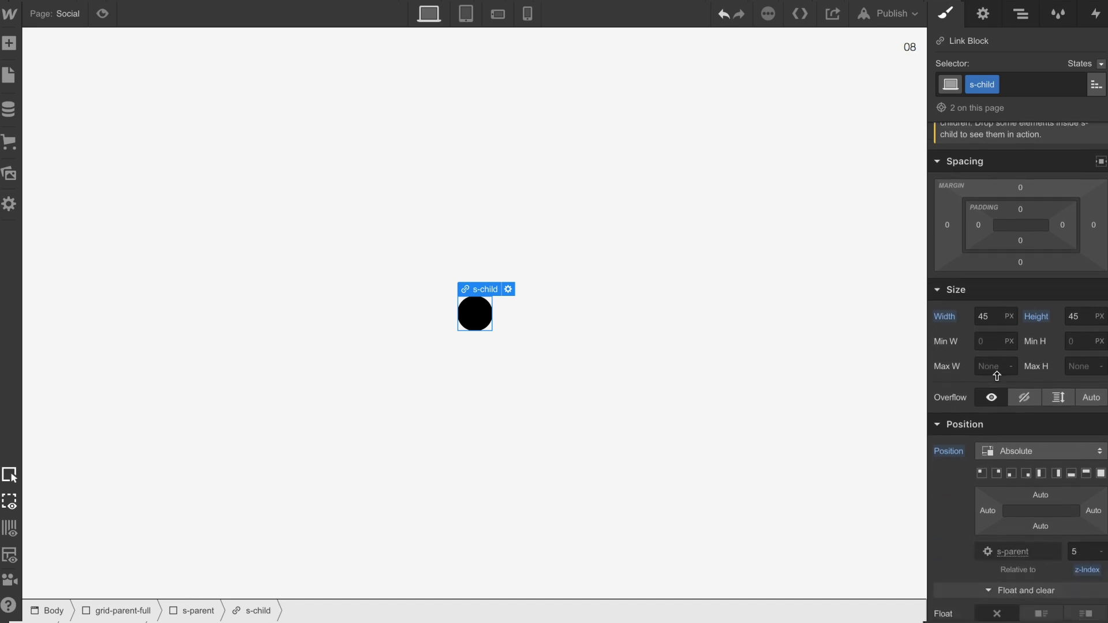
pyautogui.scroll(-1, 997, 376)
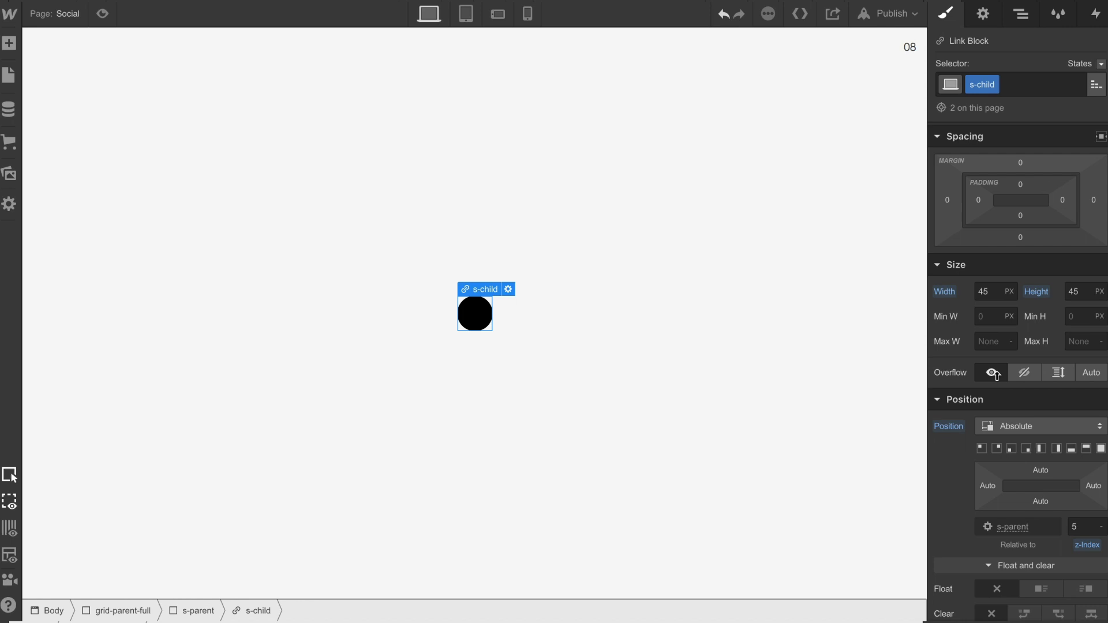
pyautogui.scroll(-1, 997, 376)
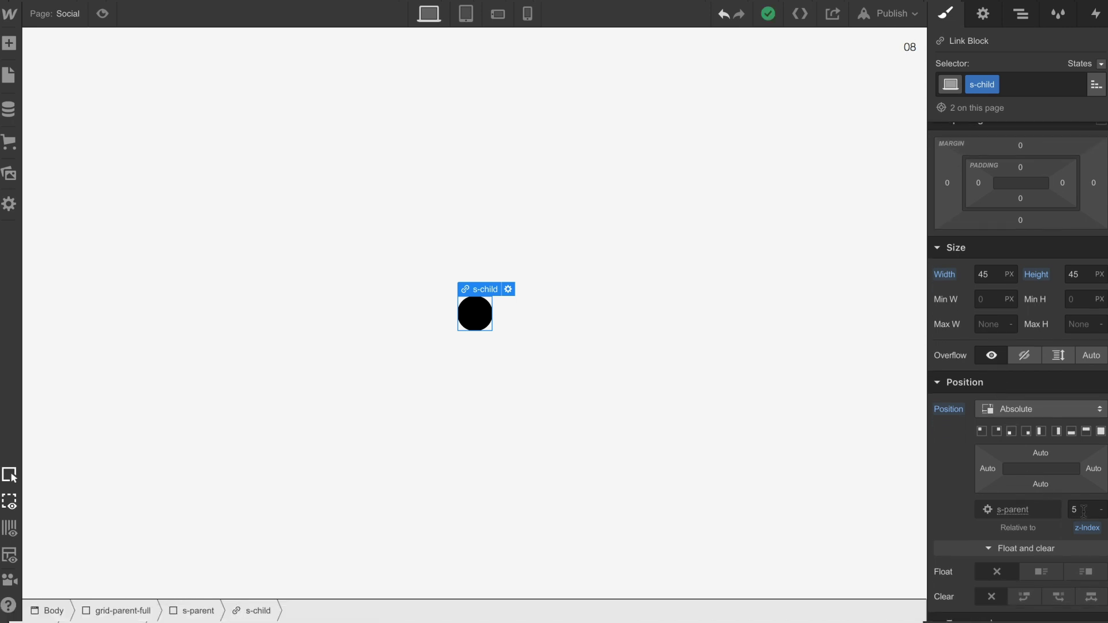
# Add the s-img combo class to the circle and clear its z-index of 5
pyautogui.click(1023, 91)
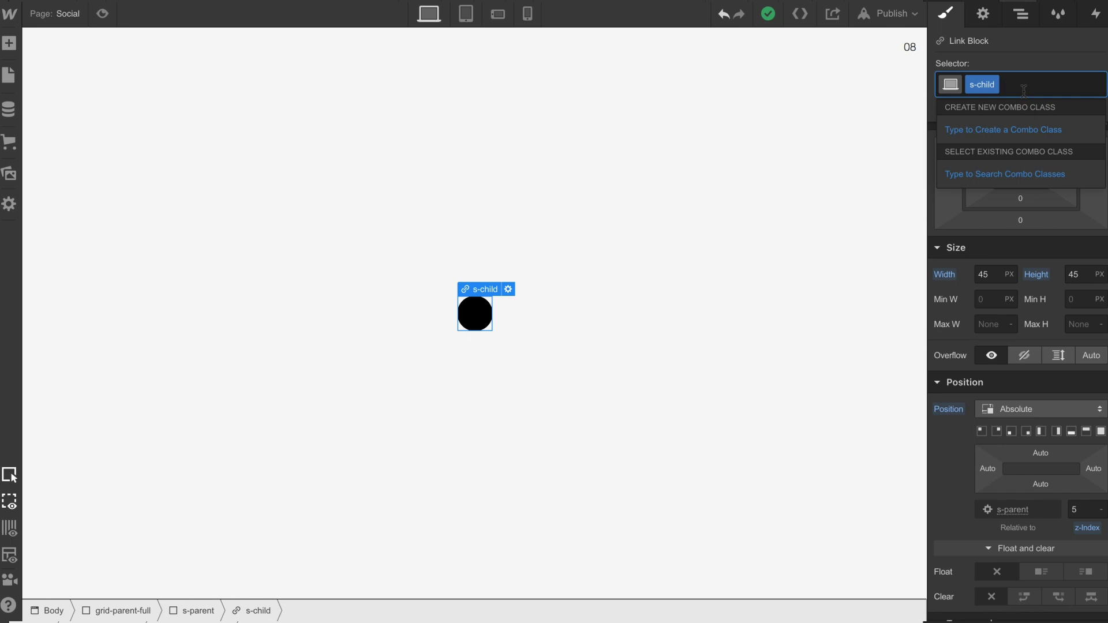
pyautogui.write('s-img')
pyautogui.press('Return')
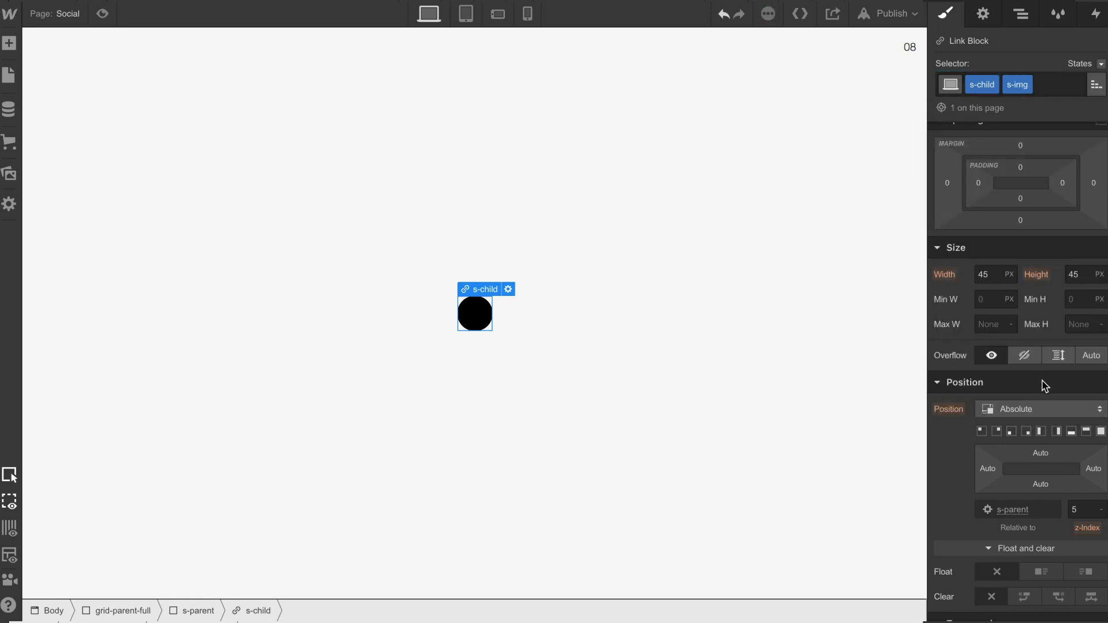
pyautogui.click(1083, 509)
pyautogui.press('BackSpace')
# Drop the Webflow logo into the link block at 20 px width
pyautogui.click(1022, 14)
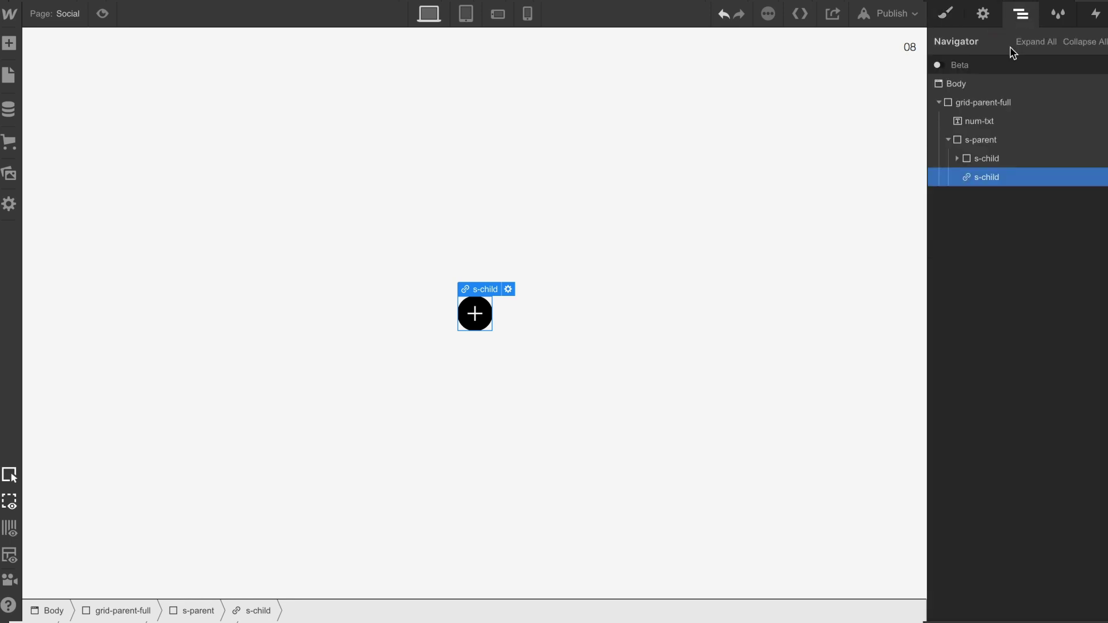
pyautogui.click(11, 174)
pyautogui.moveTo(57, 213); pyautogui.dragTo(1005, 182)
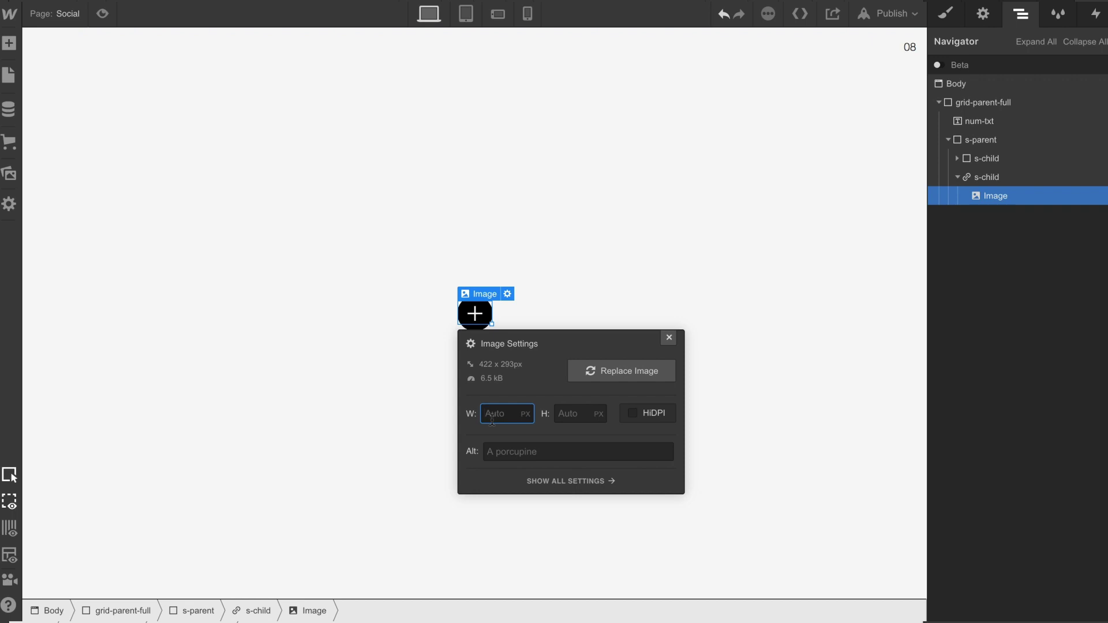
pyautogui.press('Return')
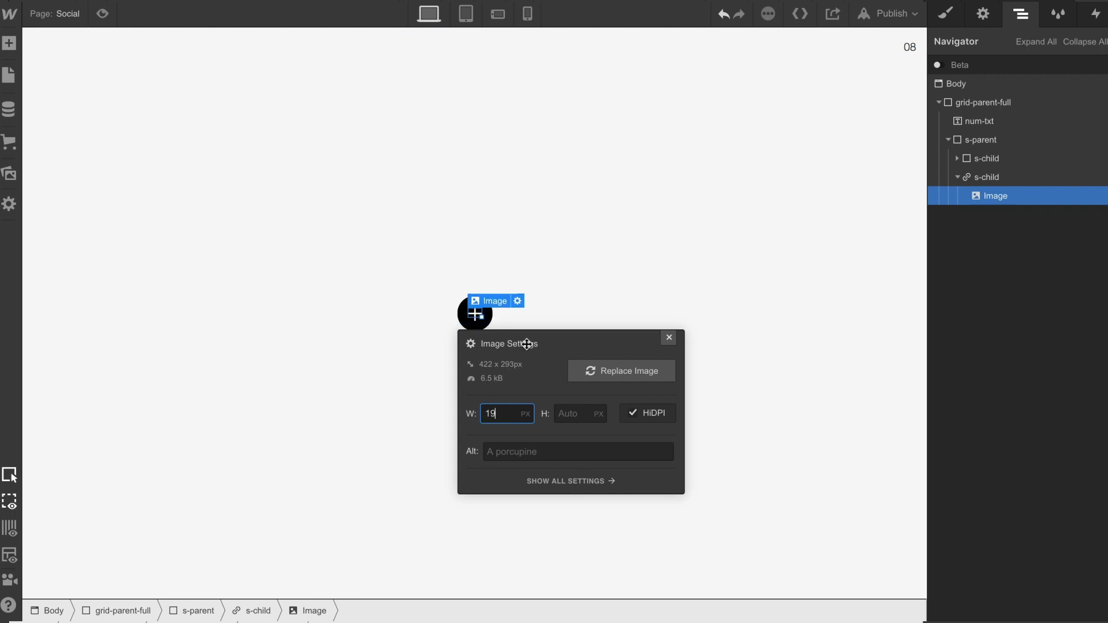
pyautogui.click(669, 338)
# Set the circle's top margin to 60 px, then open the logo image's settings
pyautogui.click(986, 178)
pyautogui.click(946, 14)
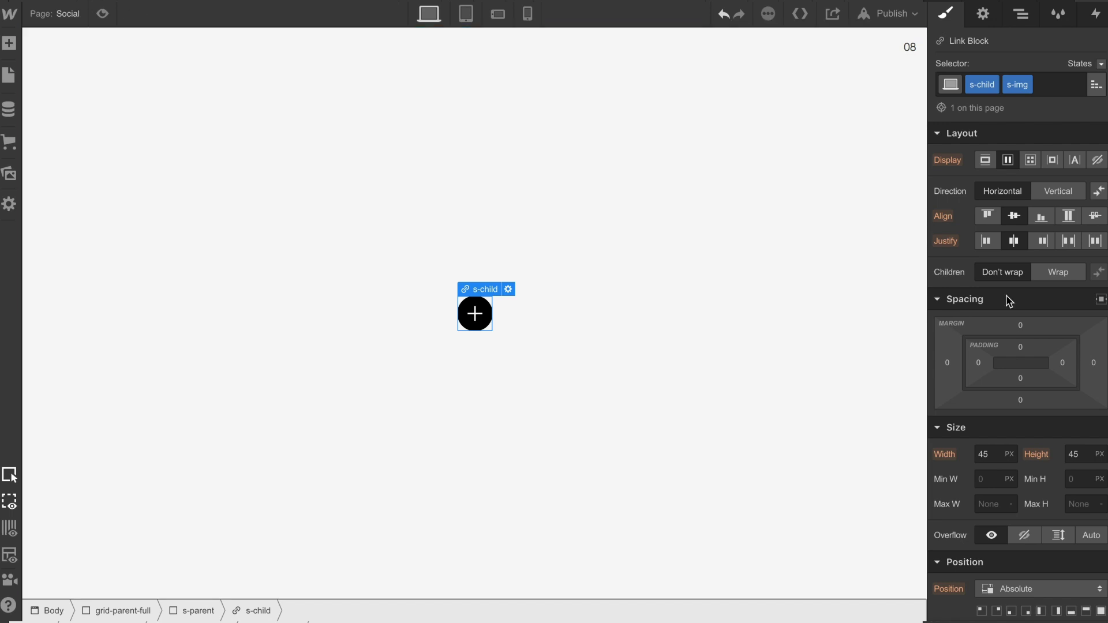
pyautogui.click(1021, 326)
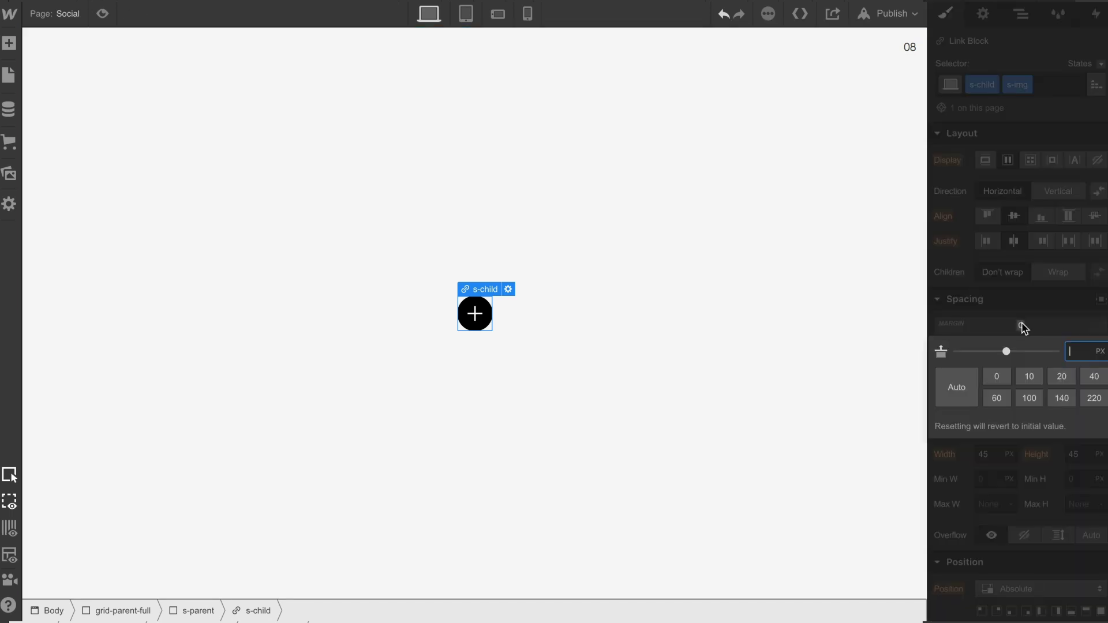
pyautogui.write('60')
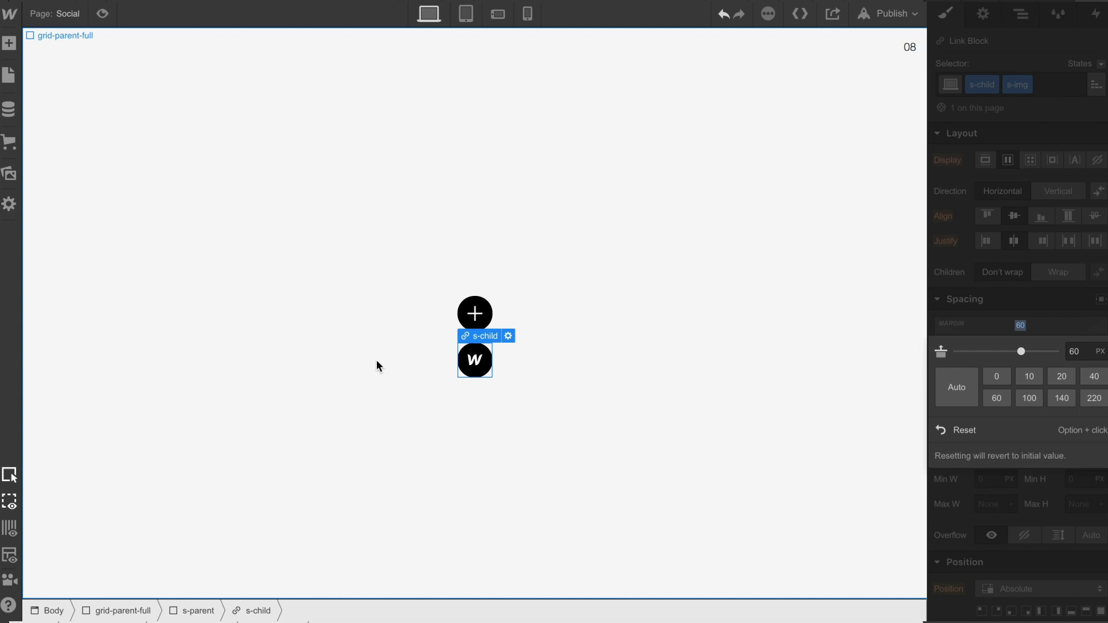
pyautogui.click(377, 362)
pyautogui.click(479, 360)
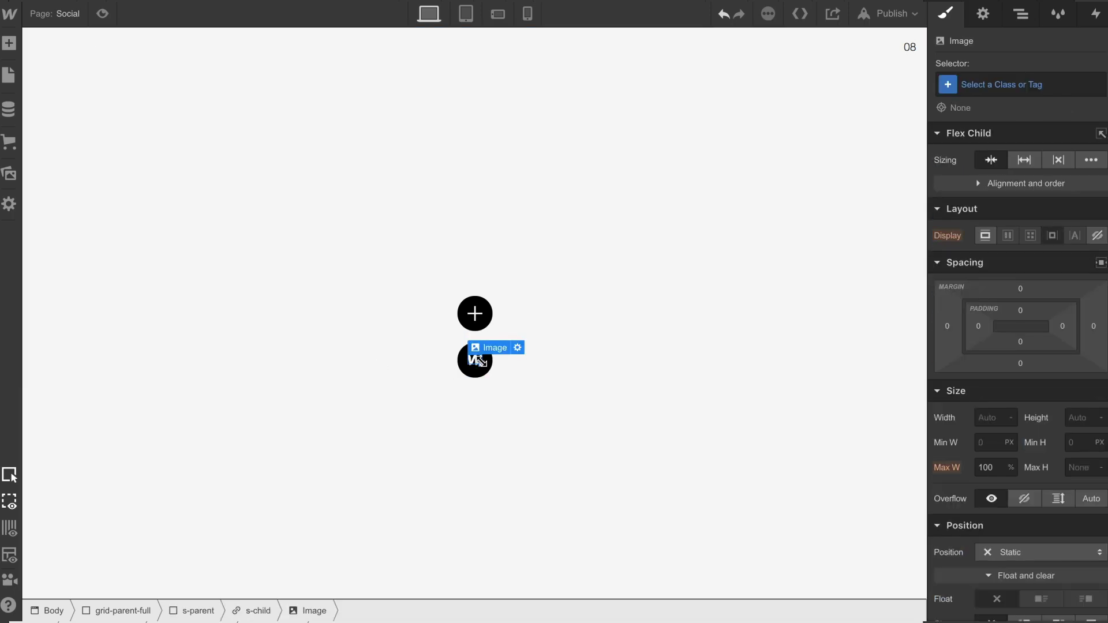
pyautogui.doubleClick(476, 363)
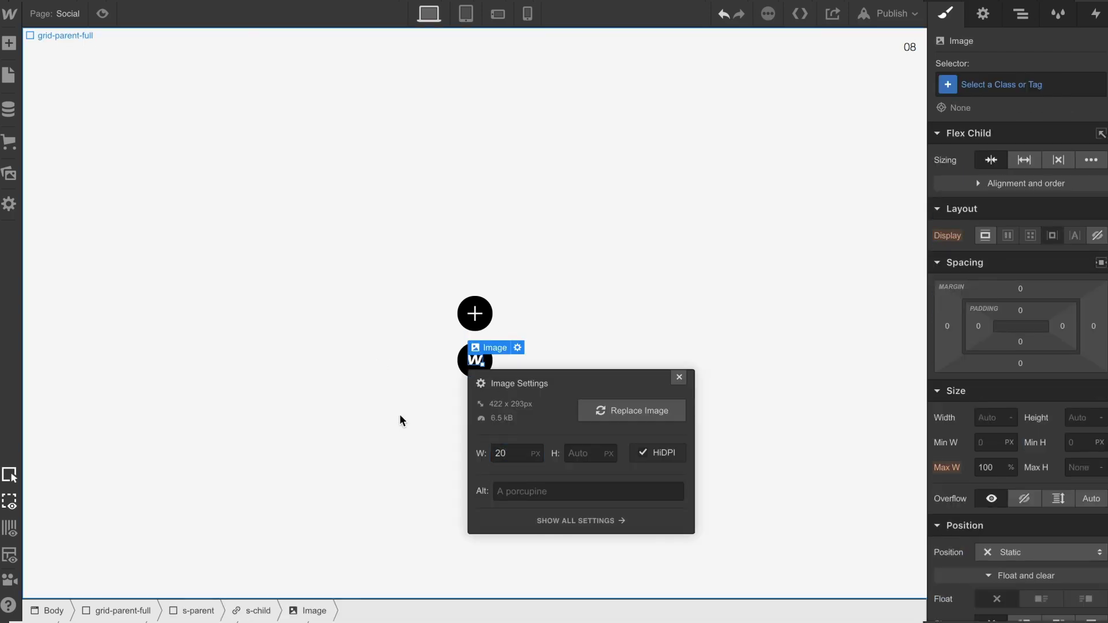
# Duplicate the Webflow logo circle and swap the copy's image for Twitter
pyautogui.click(400, 414)
pyautogui.click(474, 379)
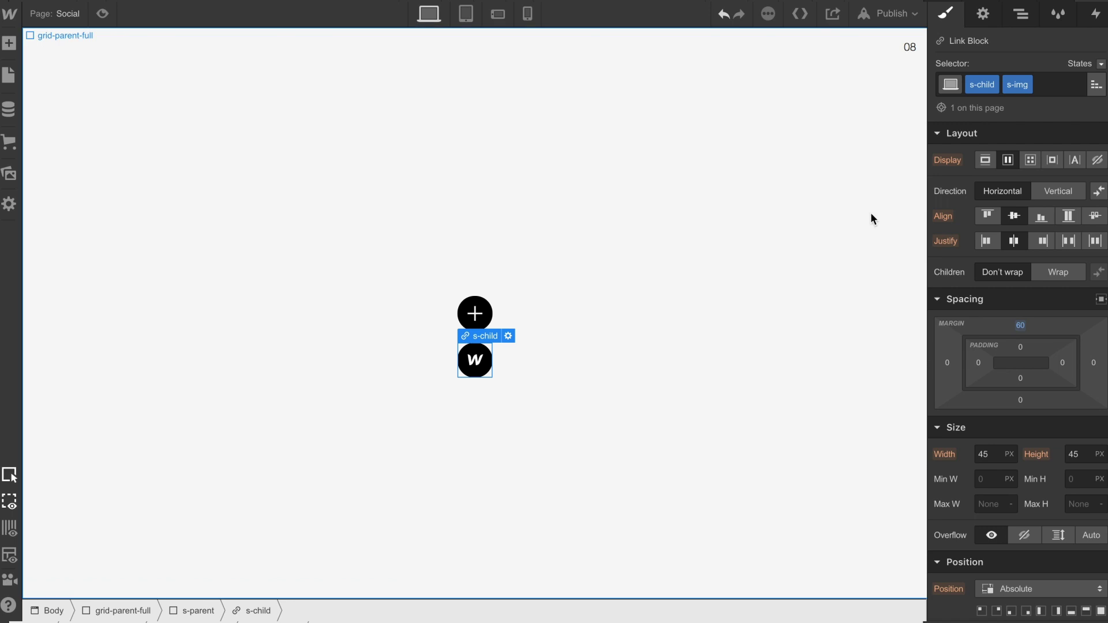
pyautogui.click(1030, 11)
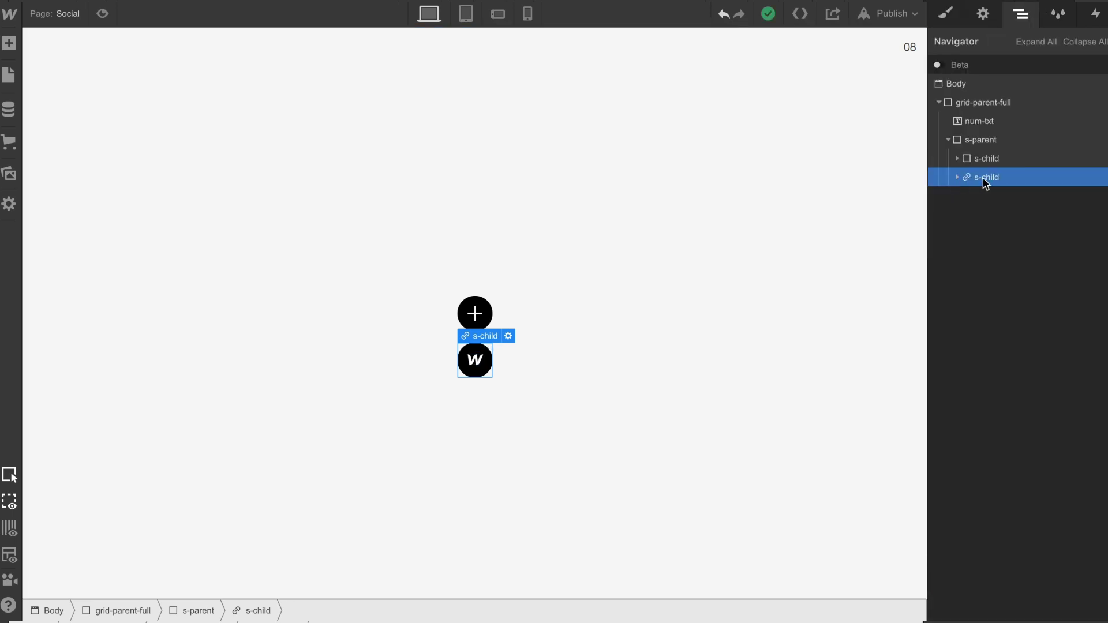
pyautogui.hotkey('ctrl', 'd')
pyautogui.click(957, 196)
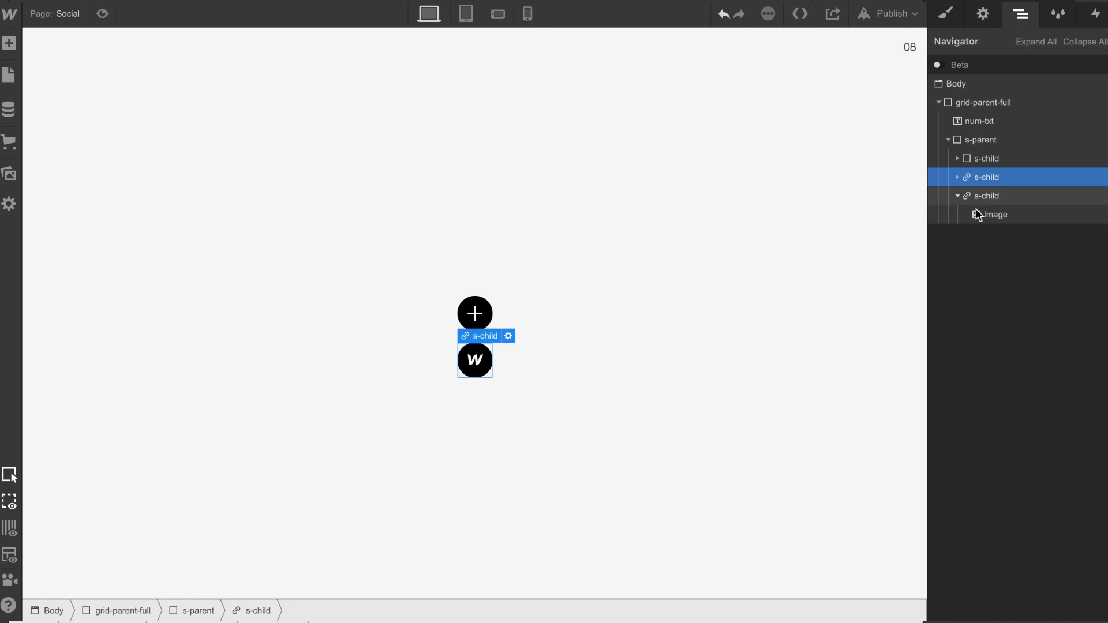
pyautogui.click(989, 214)
pyautogui.click(983, 13)
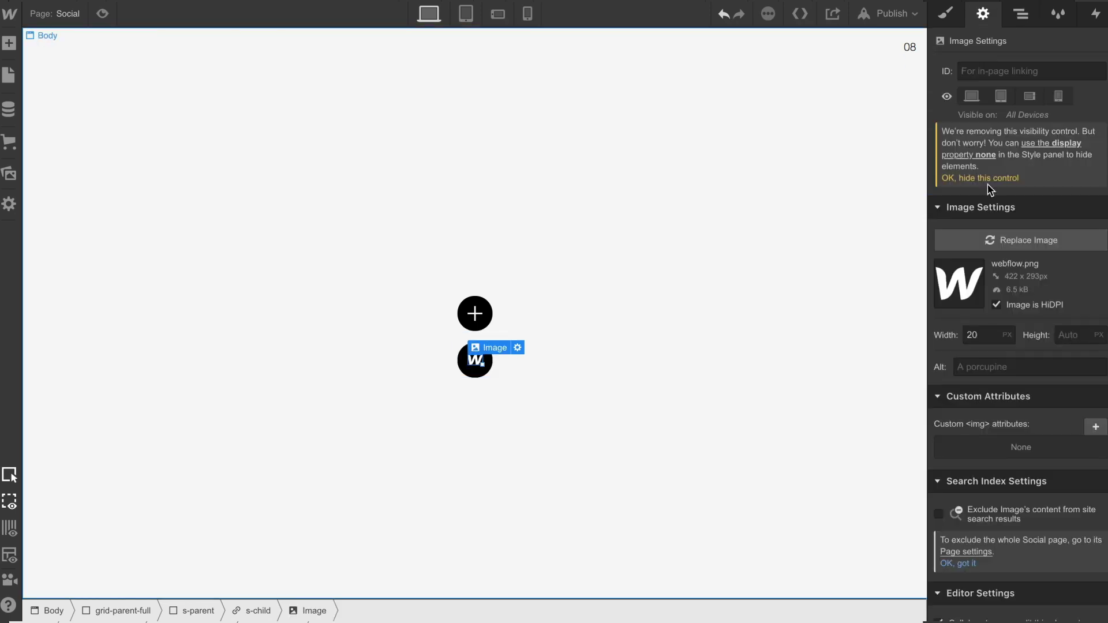
pyautogui.click(1002, 237)
pyautogui.click(119, 219)
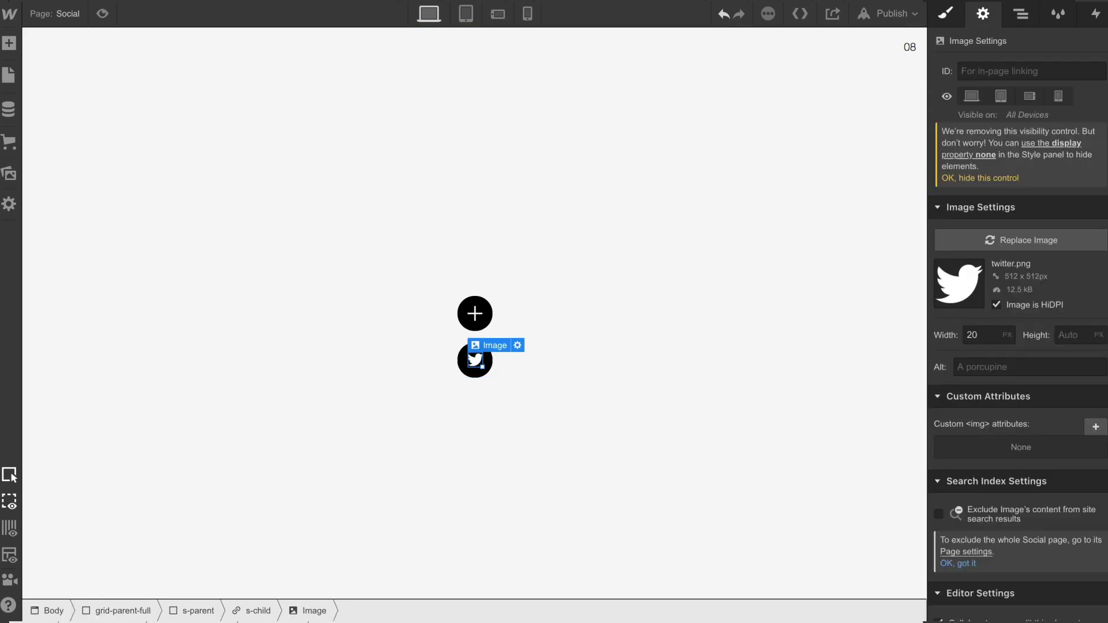
# Duplicate the Twitter circle and swap the copy's image for the Facebook icon
pyautogui.click(1021, 13)
pyautogui.click(958, 196)
pyautogui.click(981, 194)
pyautogui.hotkey('ctrl', 'd')
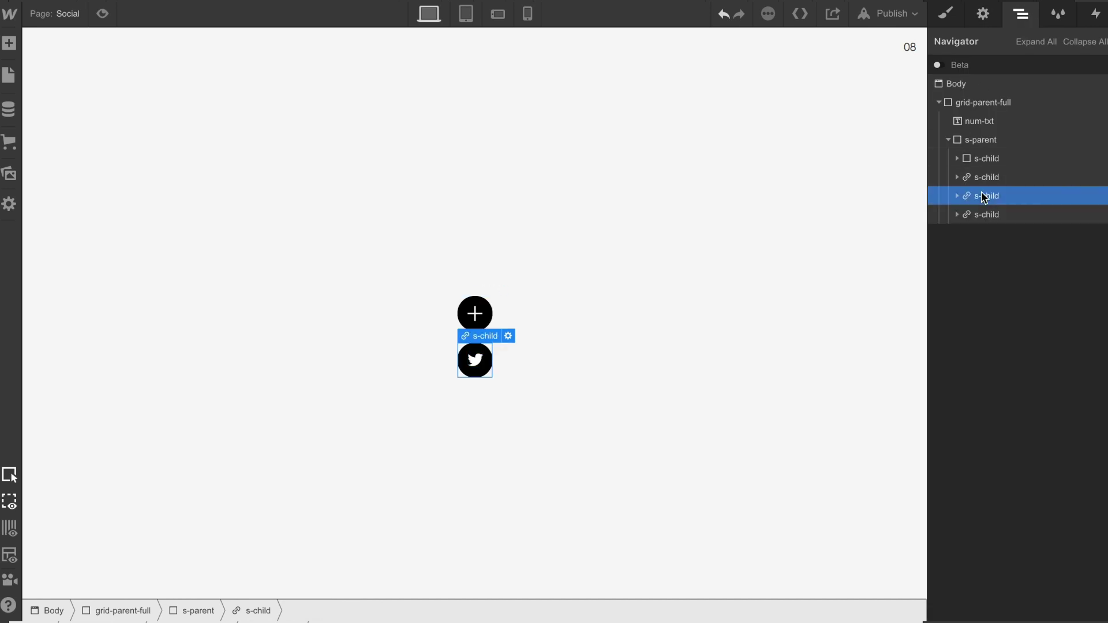
pyautogui.click(957, 215)
pyautogui.click(993, 233)
pyautogui.click(990, 22)
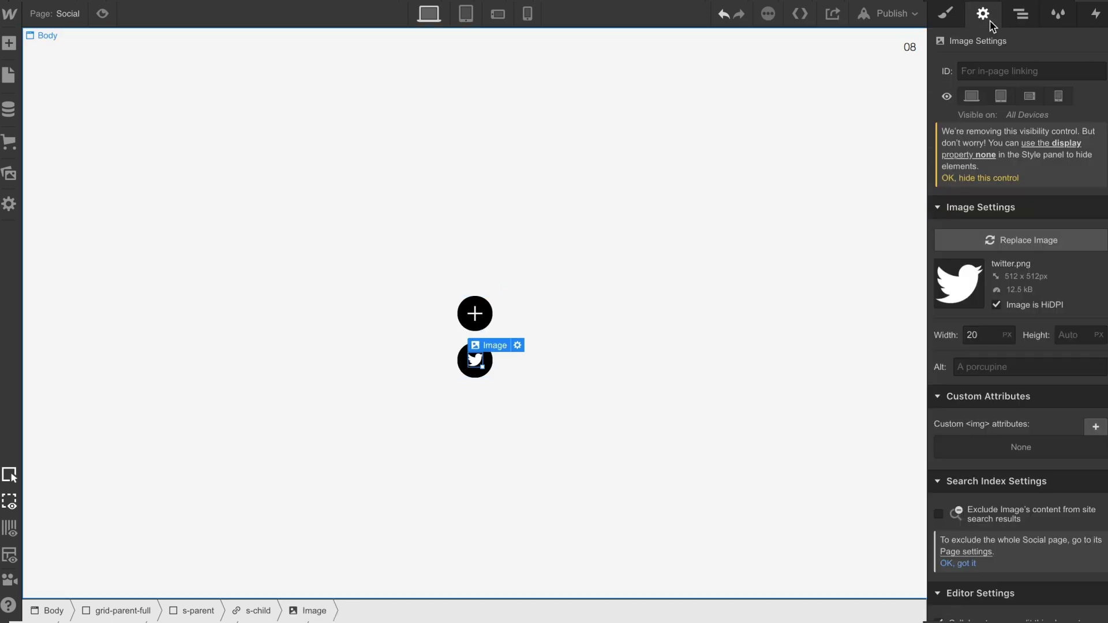
pyautogui.click(1016, 240)
pyautogui.click(179, 210)
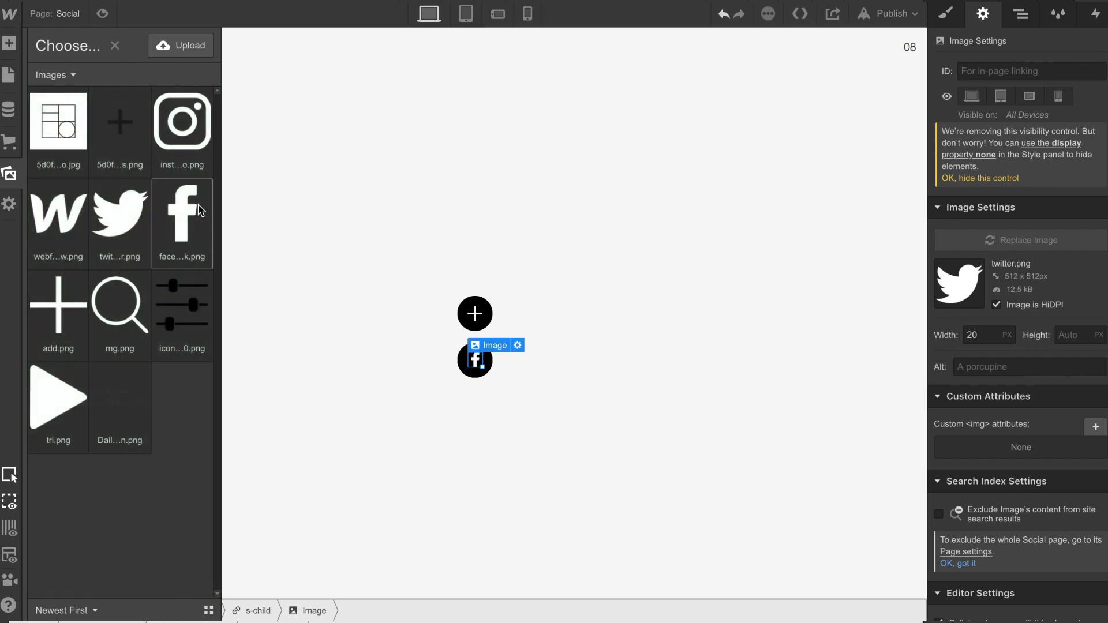
# Duplicate the Facebook circle and swap the copy's image for the Instagram logo
pyautogui.click(1021, 13)
pyautogui.click(958, 214)
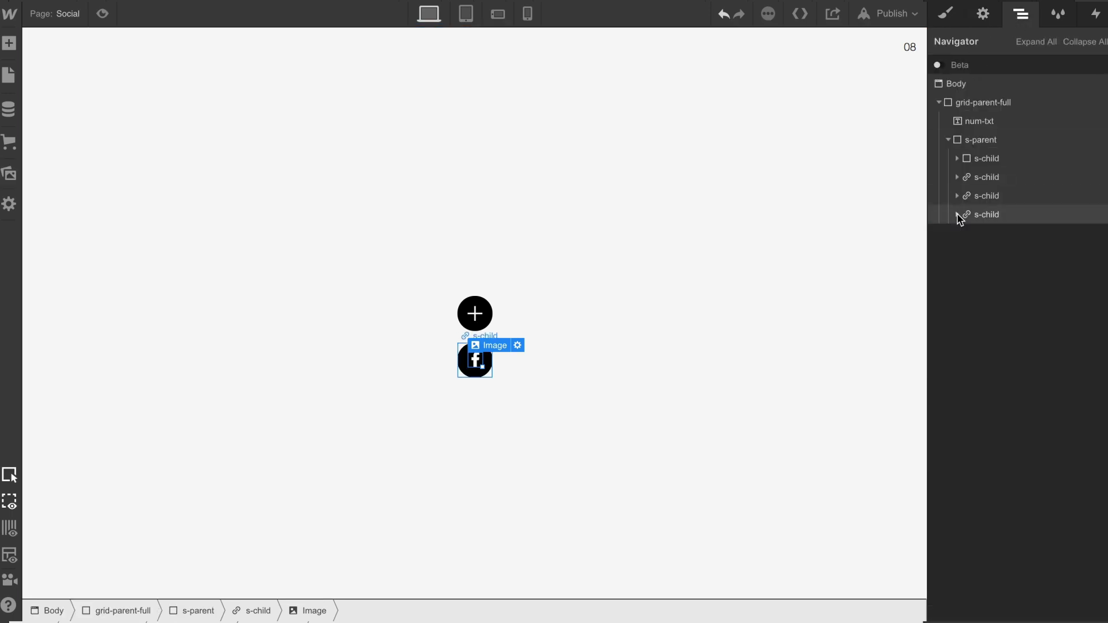
pyautogui.click(987, 214)
pyautogui.hotkey('ctrl', 'd')
pyautogui.click(958, 233)
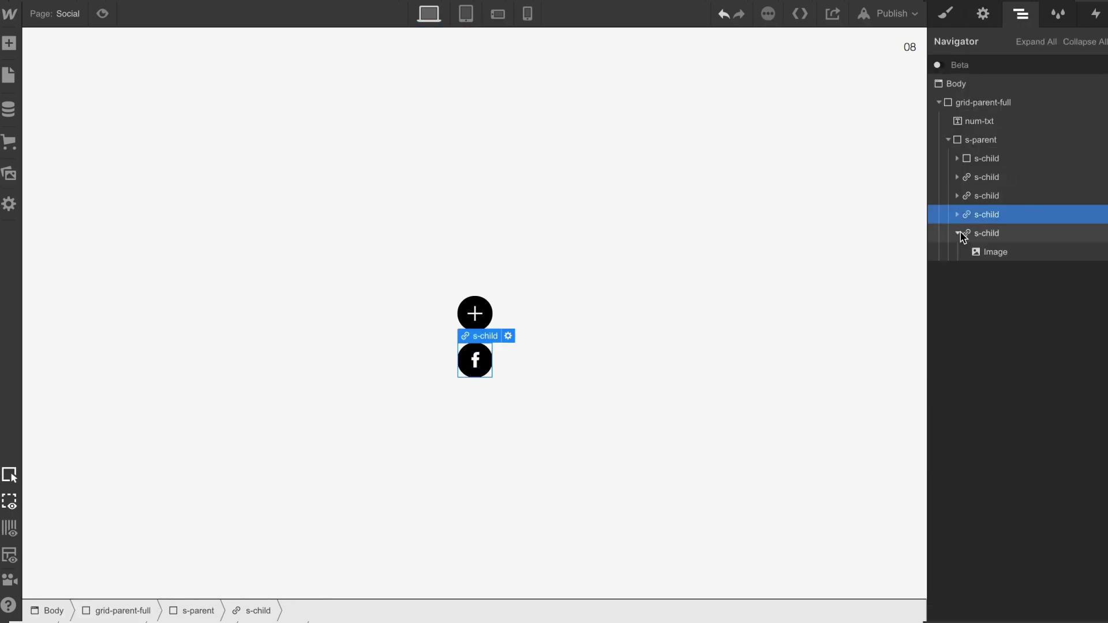
pyautogui.click(993, 251)
pyautogui.click(983, 13)
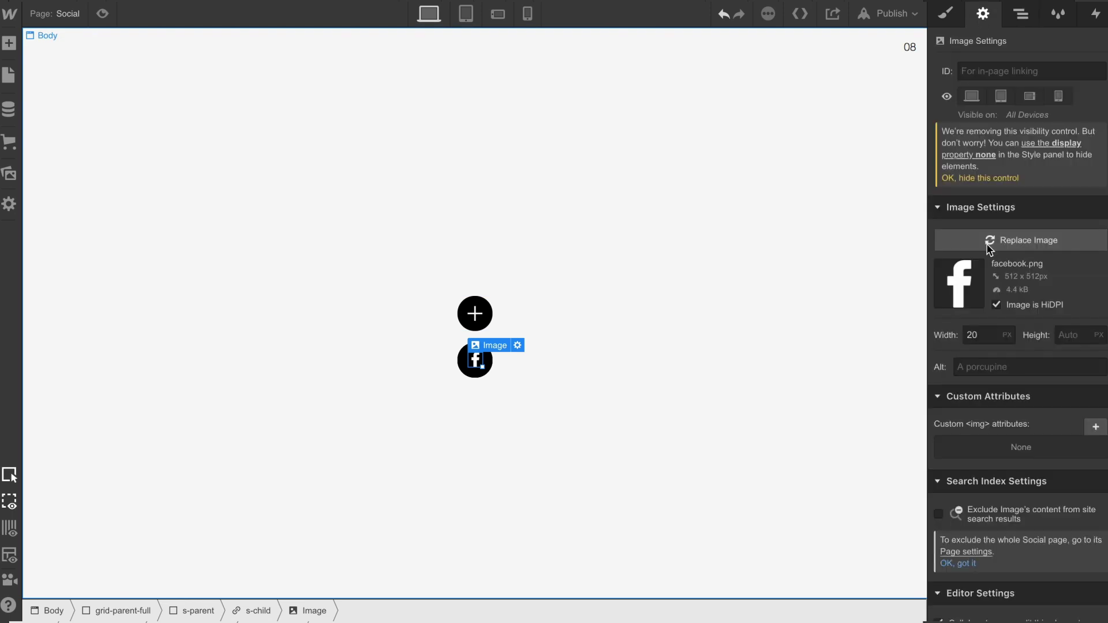
pyautogui.click(1016, 241)
pyautogui.click(182, 121)
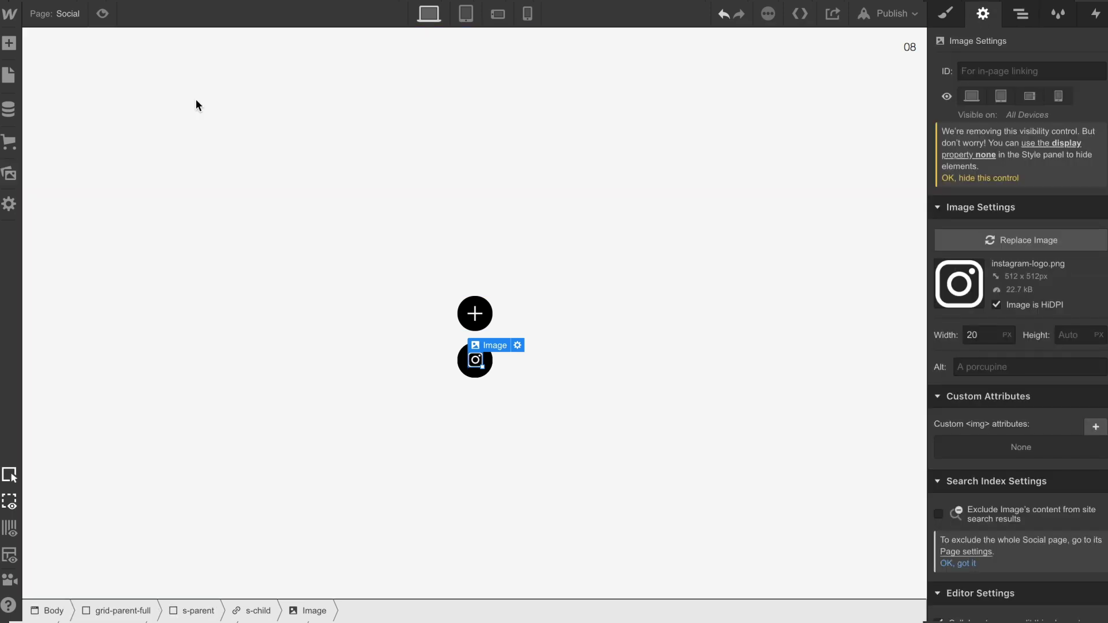
pyautogui.click(437, 234)
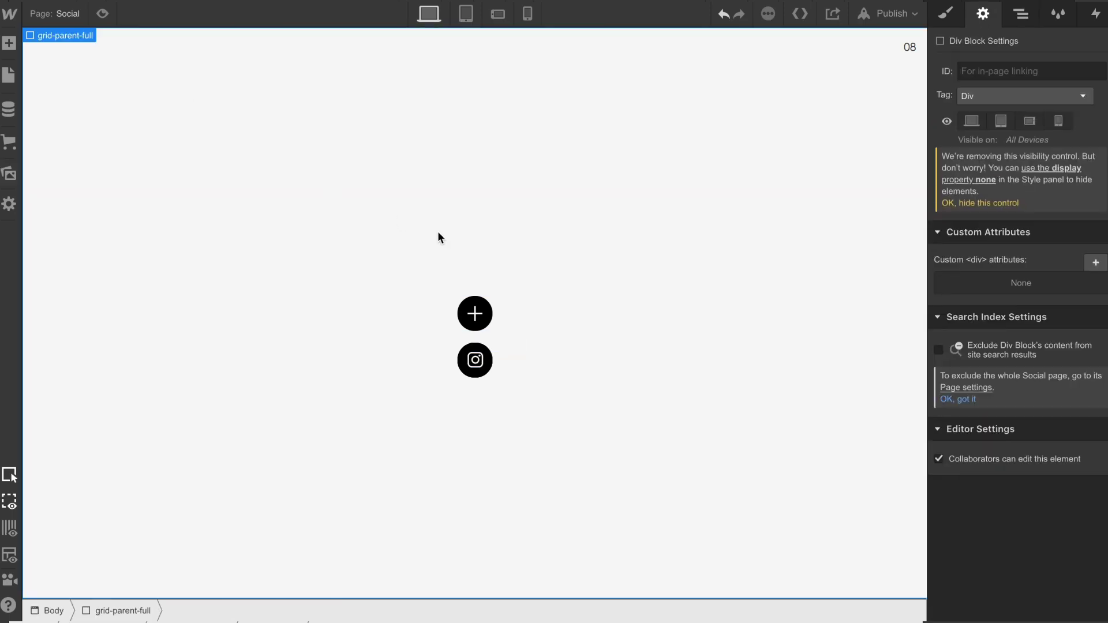
# Change the social circles' top margin from 60 to 0 px, then select s-parent
pyautogui.click(1022, 13)
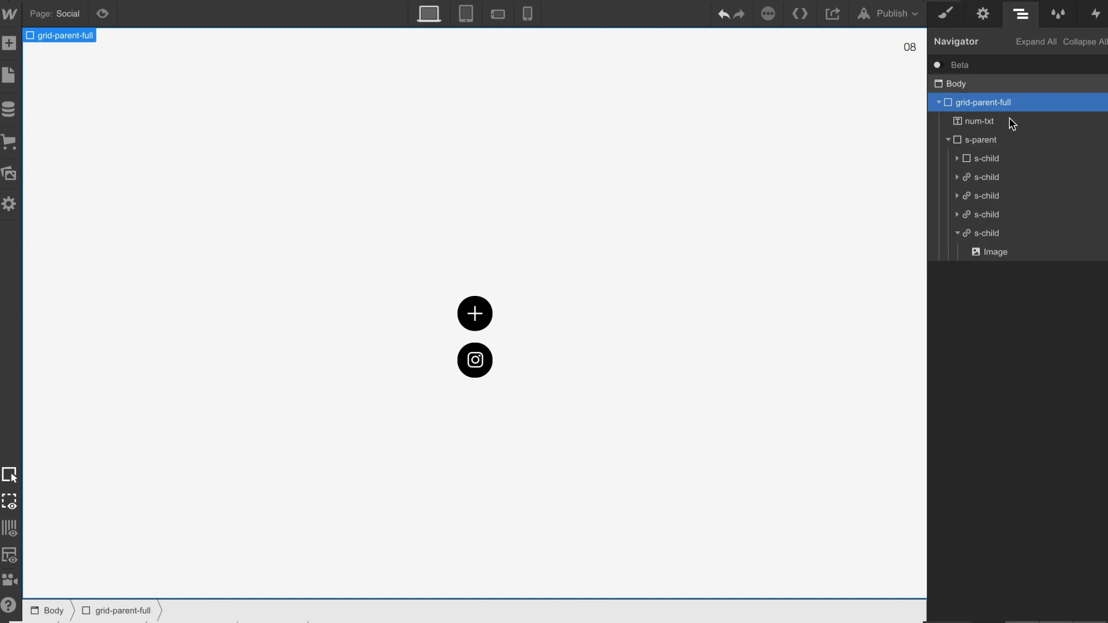
pyautogui.click(980, 160)
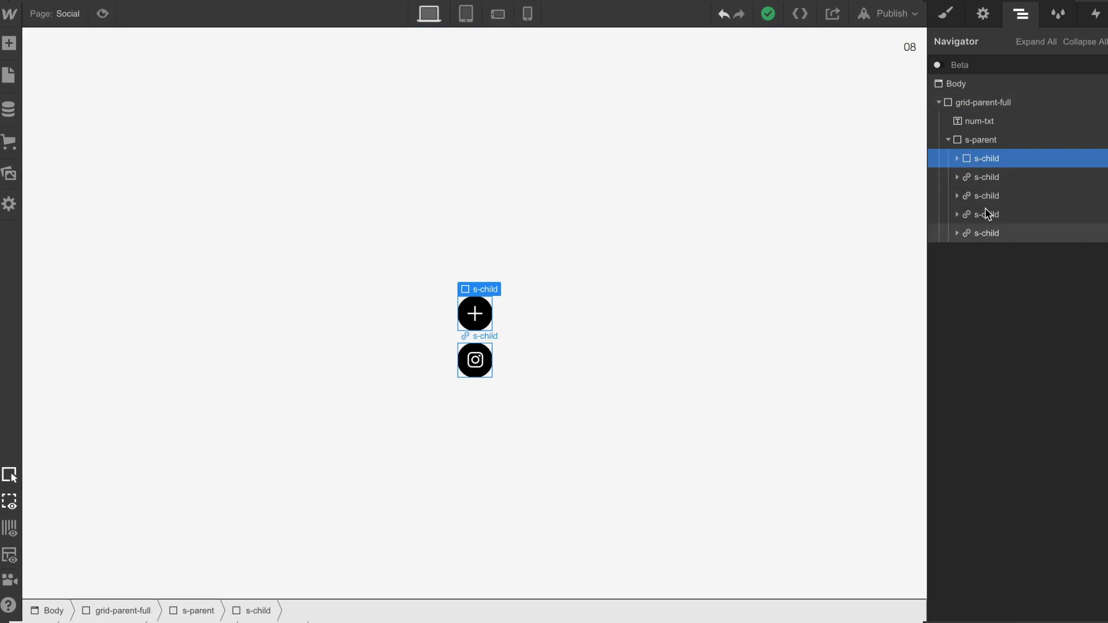
pyautogui.click(986, 177)
pyautogui.click(946, 13)
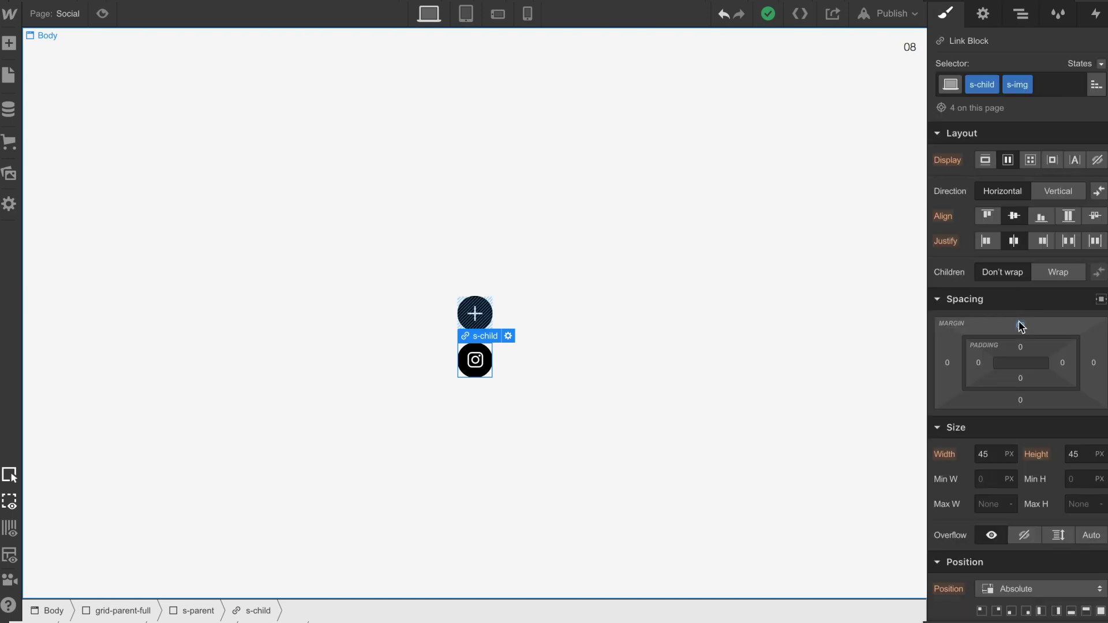
pyautogui.click(1021, 325)
pyautogui.write('0')
pyautogui.press('Return')
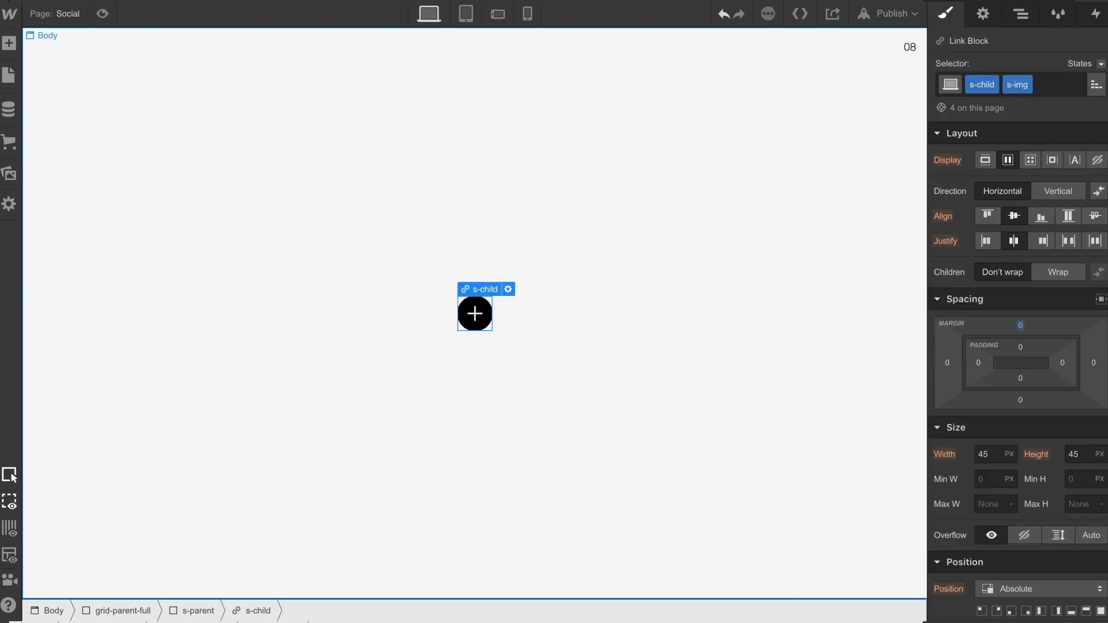
pyautogui.click(758, 262)
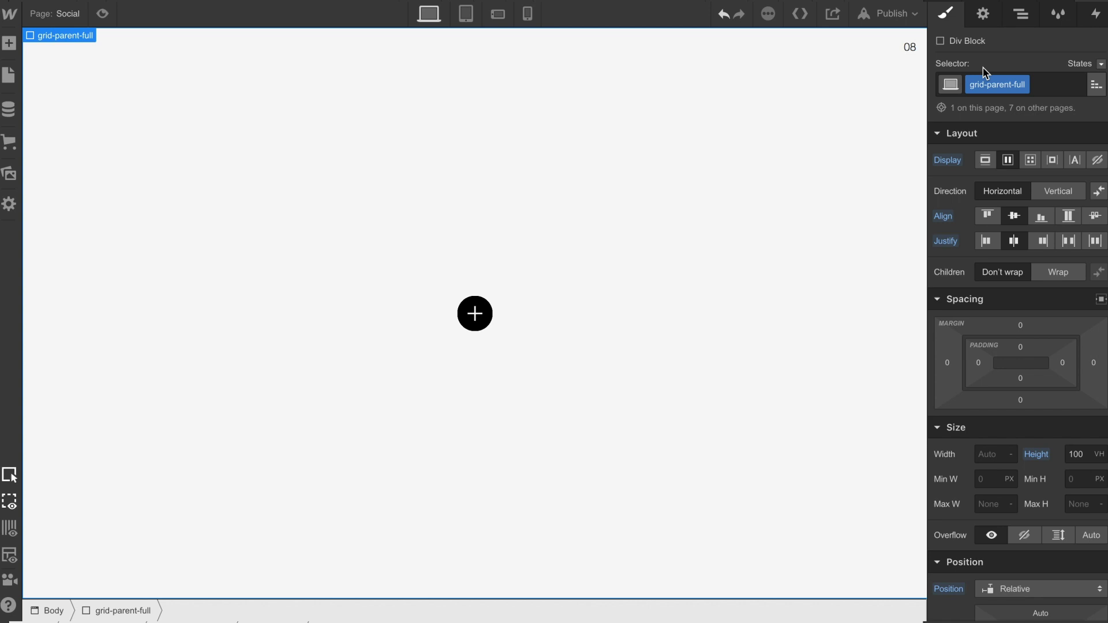
pyautogui.click(1021, 14)
pyautogui.click(984, 140)
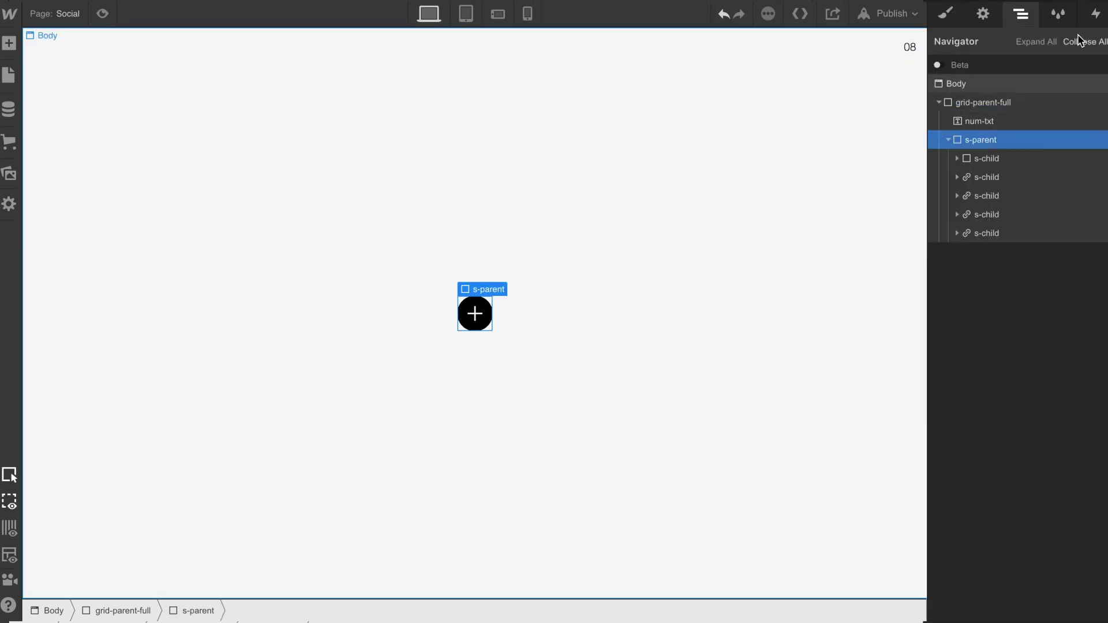
# Add a Mouse click trigger whose first click starts a new animation named 08-s-click
pyautogui.click(1095, 15)
pyautogui.click(1103, 71)
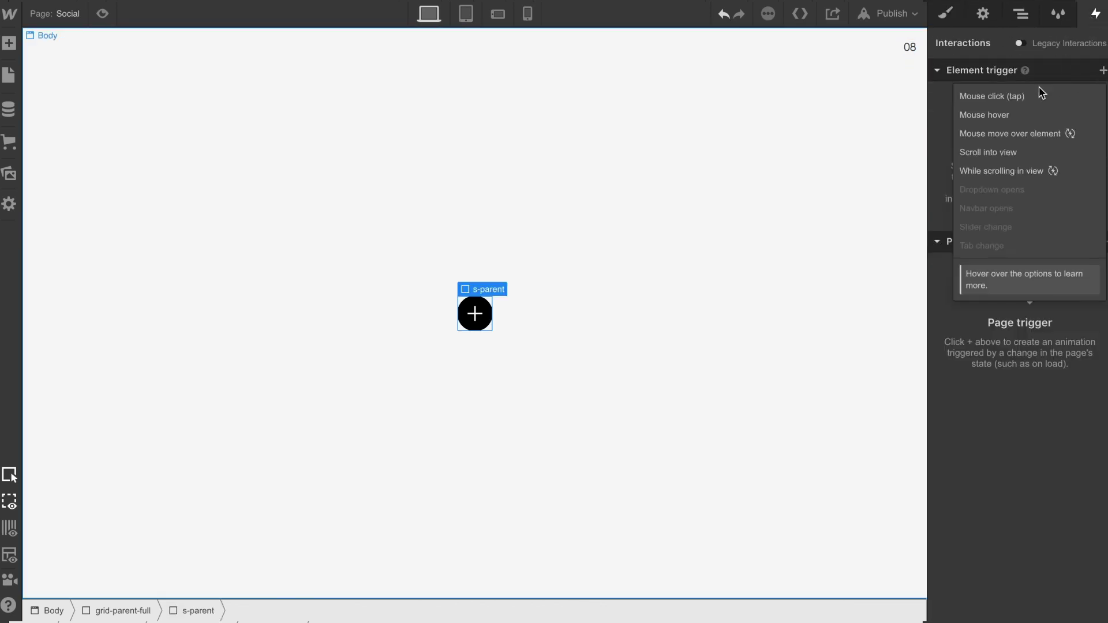
pyautogui.click(1005, 97)
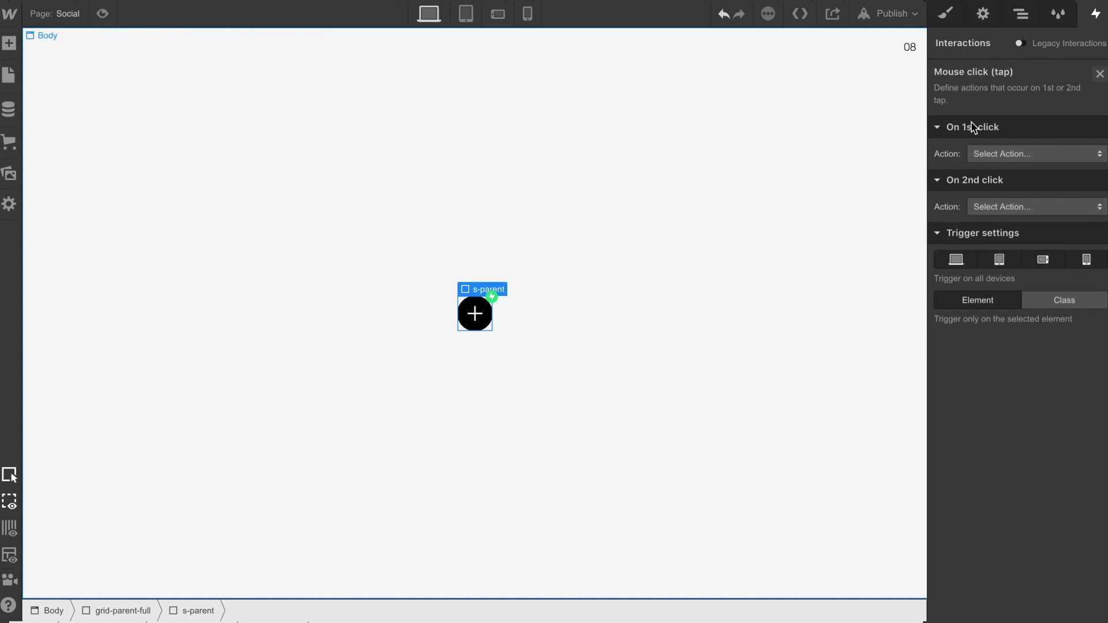
pyautogui.click(987, 155)
pyautogui.click(995, 187)
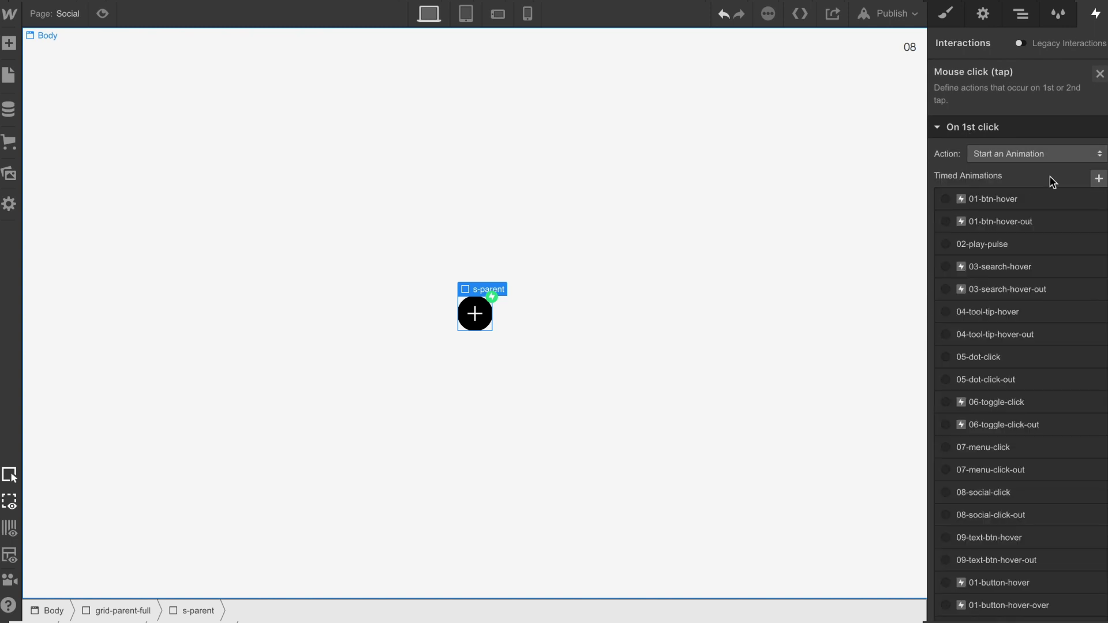
pyautogui.click(1096, 178)
pyautogui.write('08-s-click')
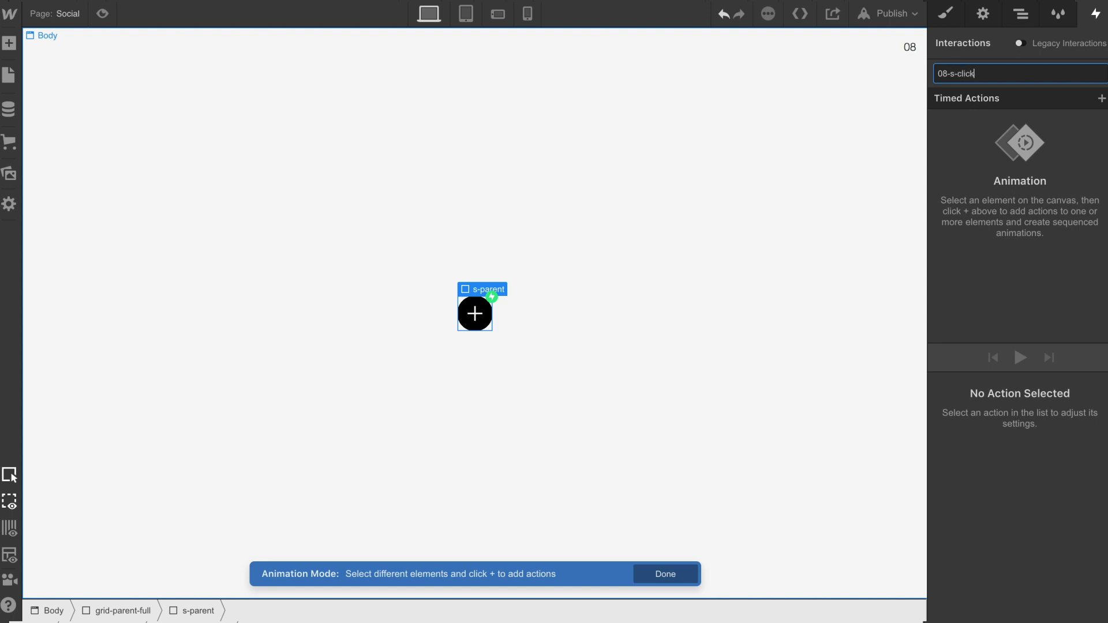
pyautogui.press('Return')
# Give the Webflow circle an initial-state Move, selected element only, at X 0, Y 0
pyautogui.click(1021, 14)
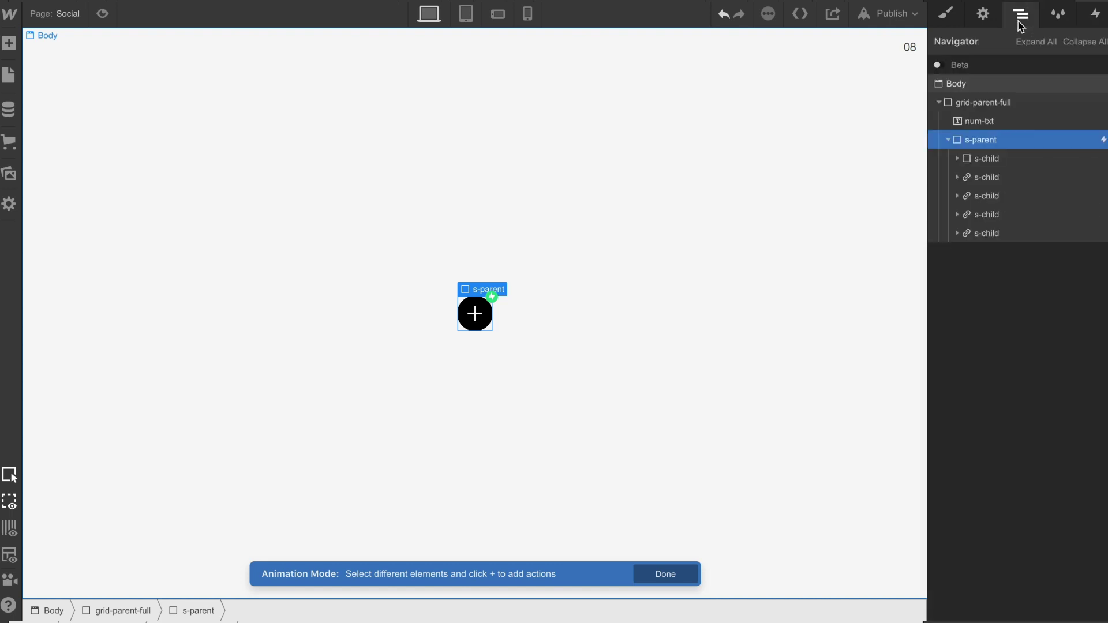
pyautogui.click(986, 178)
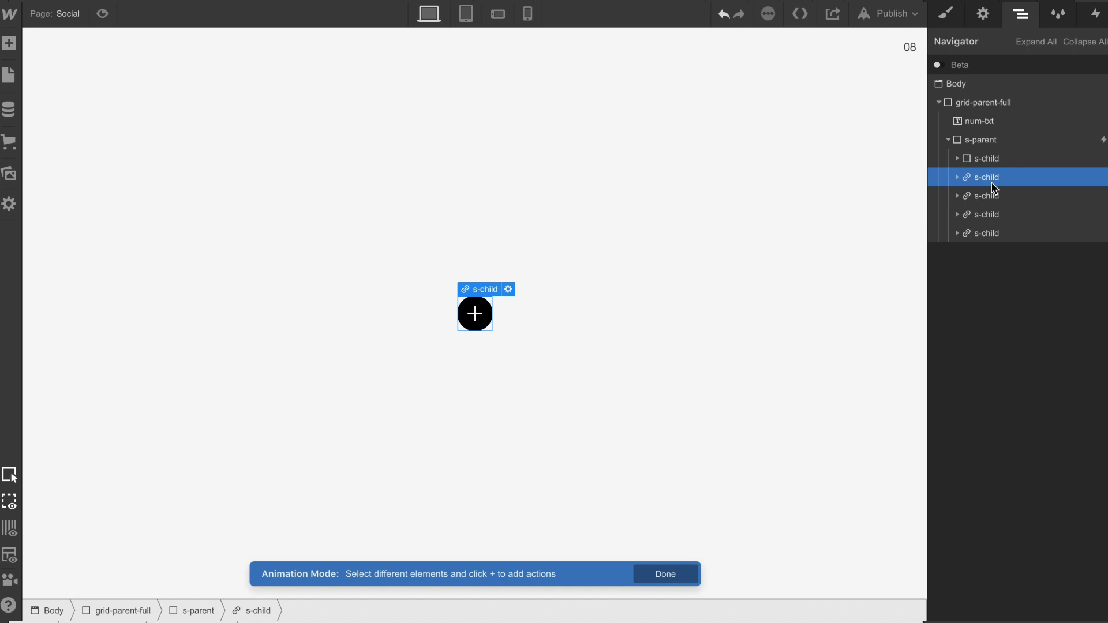
pyautogui.click(1095, 14)
pyautogui.click(1102, 98)
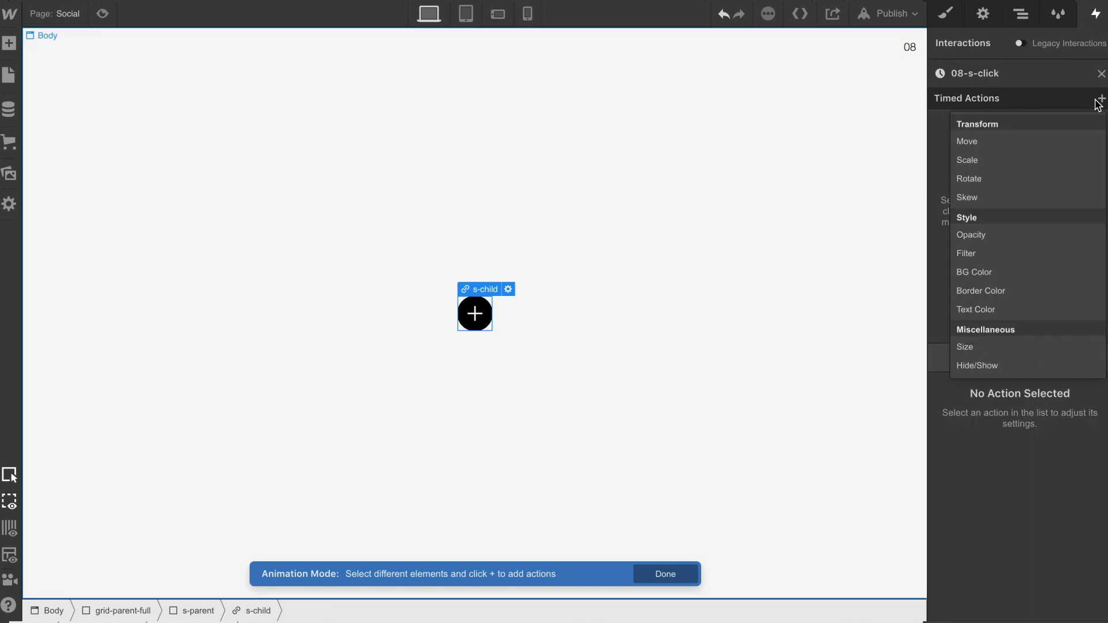
pyautogui.click(1010, 134)
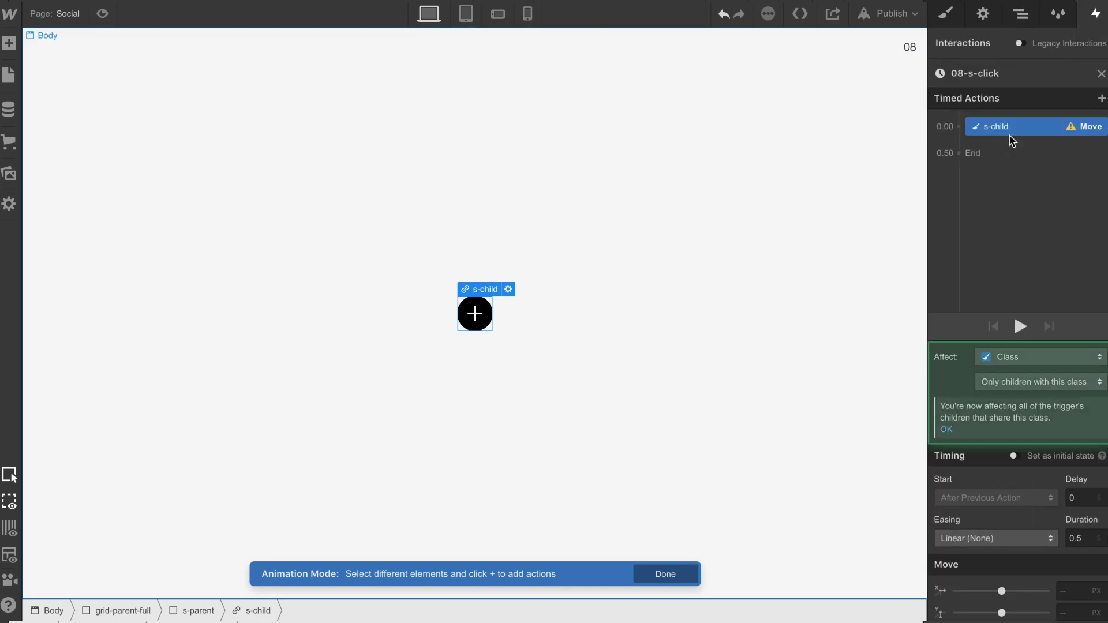
pyautogui.click(989, 358)
pyautogui.click(1001, 322)
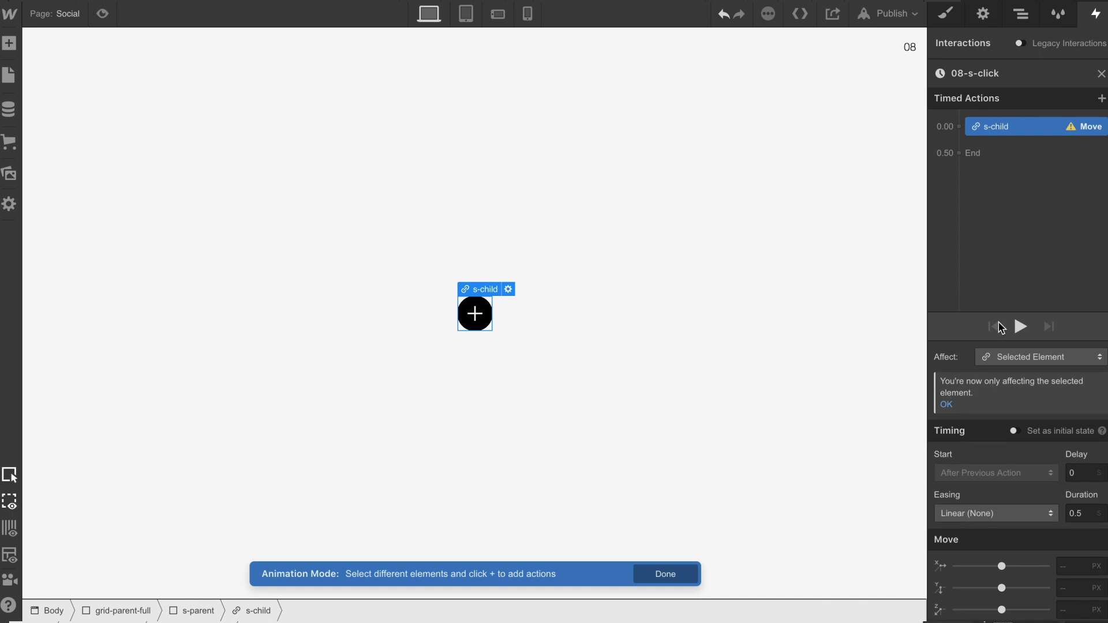
pyautogui.click(1015, 431)
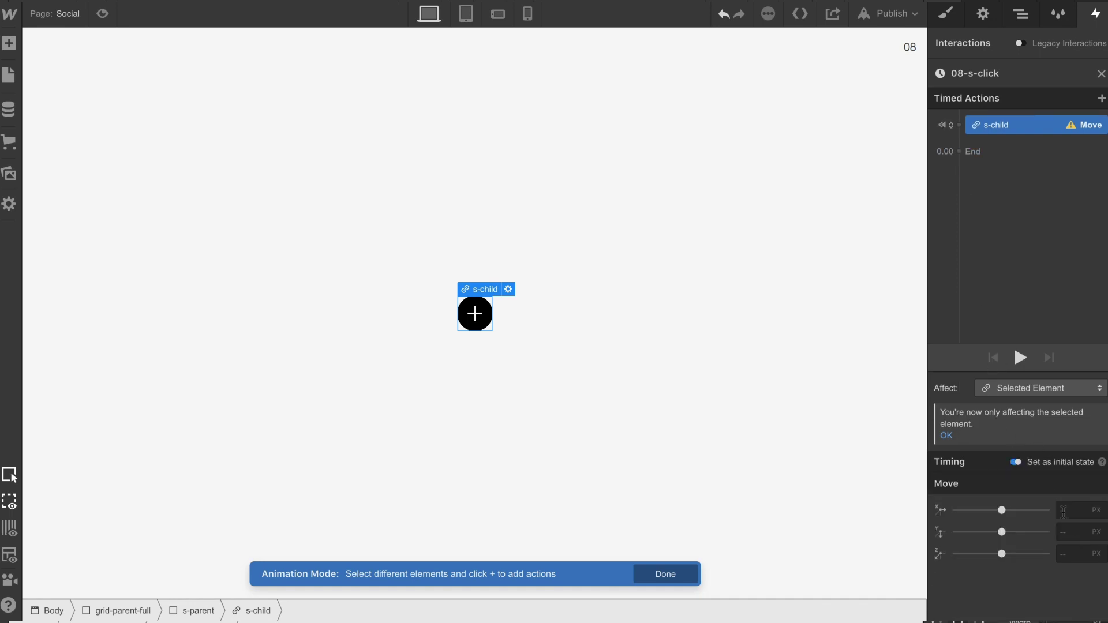
pyautogui.write('0')
pyautogui.press('Tab')
pyautogui.write('0')
# Add a second Move shifting the Webflow circle X 40 and Y -40
pyautogui.moveTo(982, 125); pyautogui.dragTo(961, 146)
pyautogui.click(959, 151)
pyautogui.click(965, 181)
pyautogui.click(1068, 565)
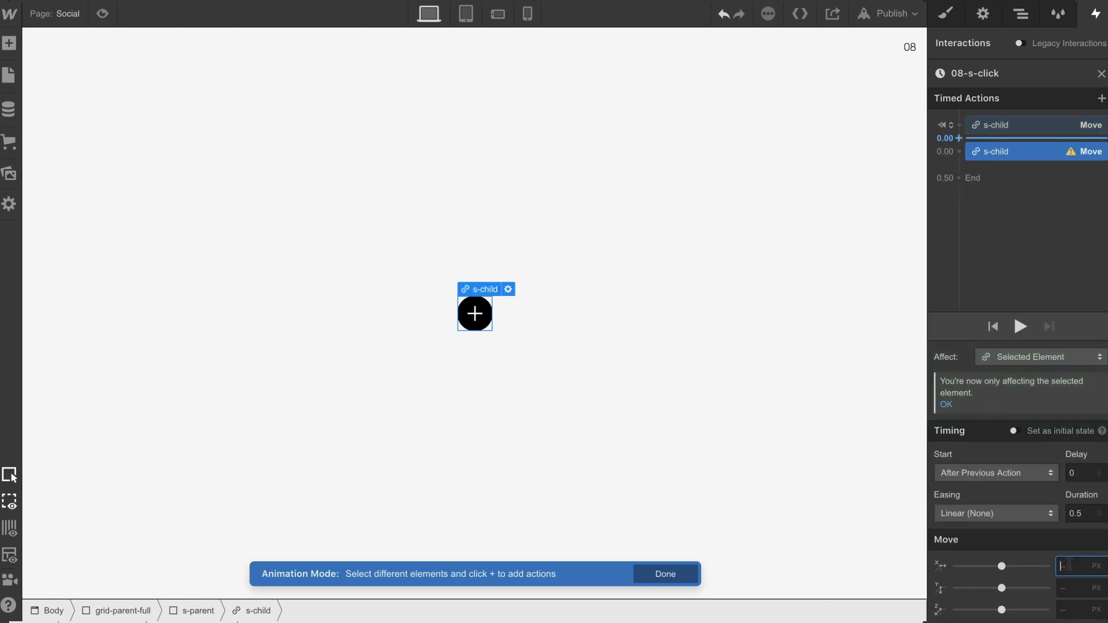
pyautogui.write('40')
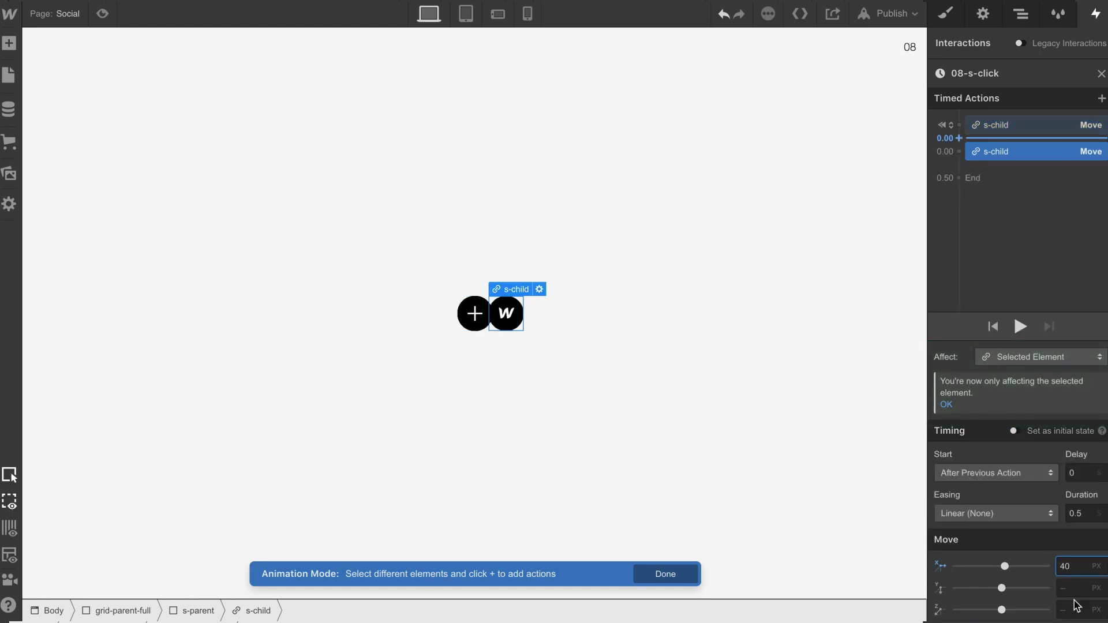
pyautogui.press('Tab')
pyautogui.write('-10')
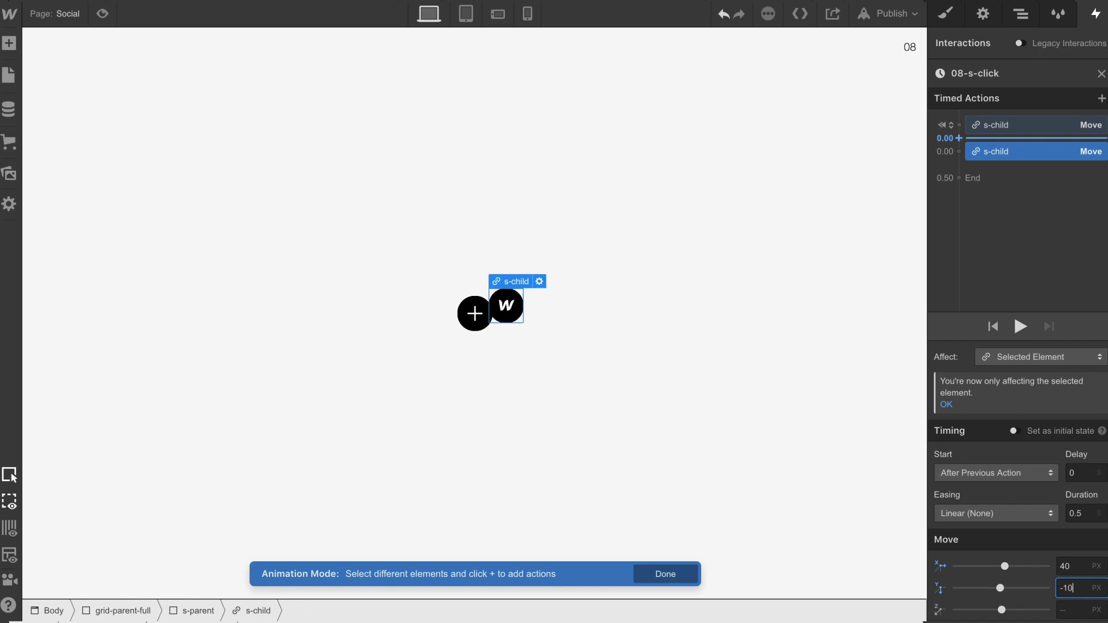
pyautogui.hotkey('shift', 'Down')
pyautogui.hotkey('shift', 'Down')
pyautogui.hotkey('shift', 'Down')
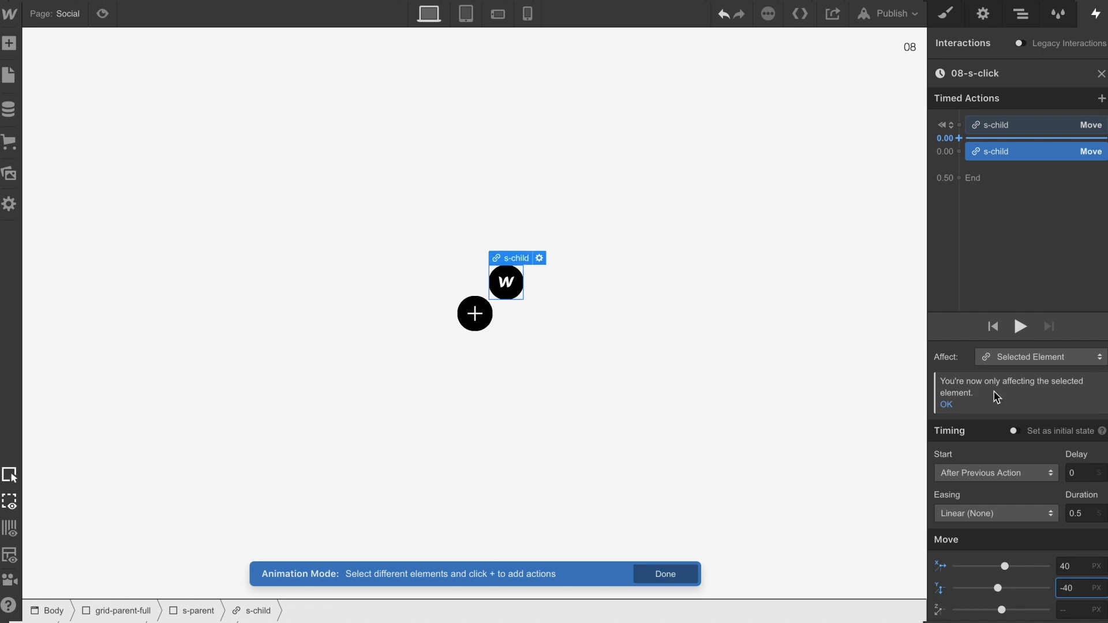
# Give the Twitter circle an initial-state Move, selected element only, at zero offsets
pyautogui.click(1021, 13)
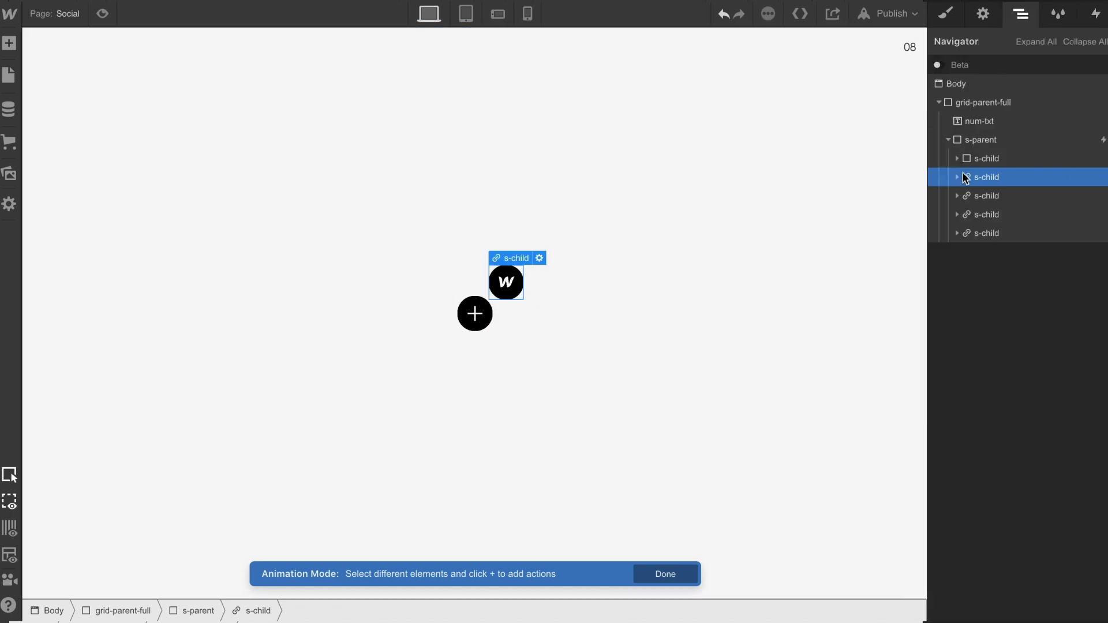
pyautogui.click(986, 196)
pyautogui.click(1096, 13)
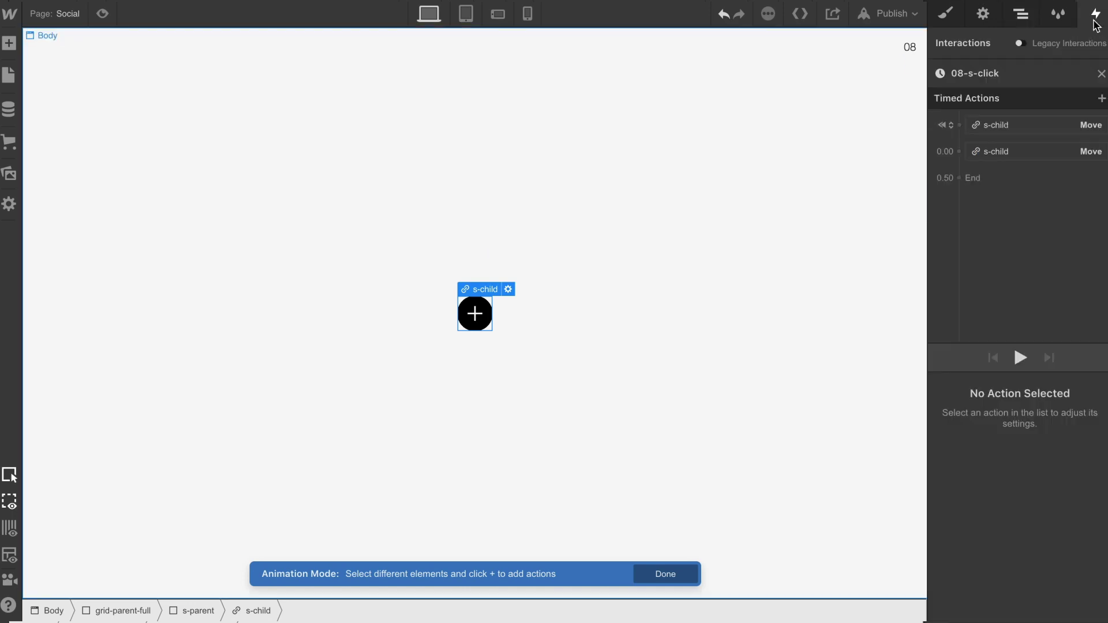
pyautogui.click(964, 124)
pyautogui.click(952, 172)
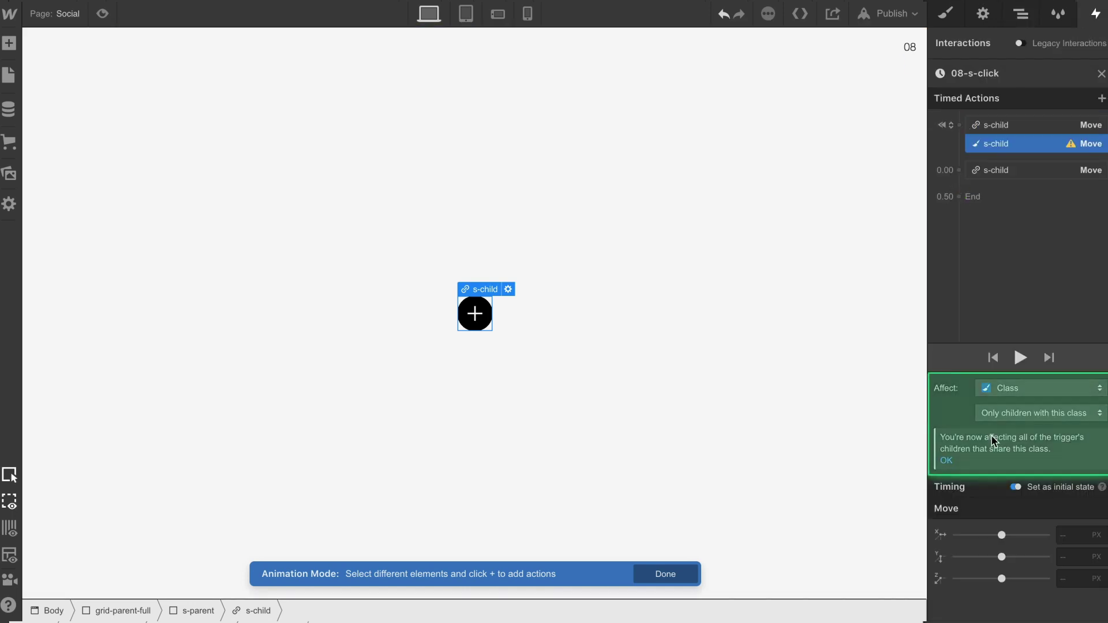
pyautogui.click(1002, 390)
pyautogui.click(990, 345)
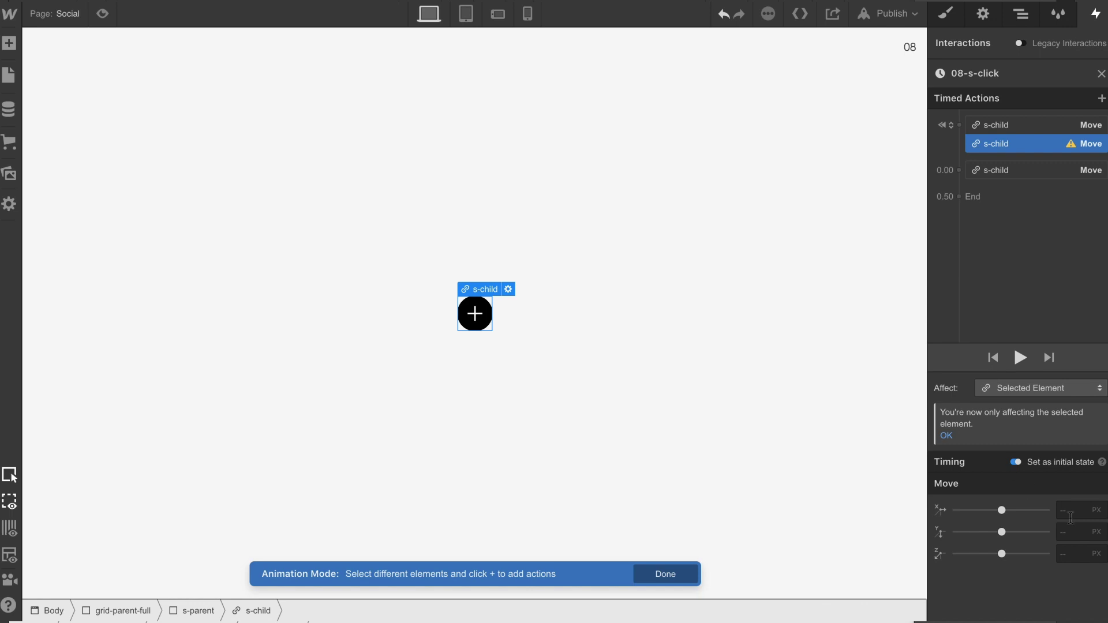
pyautogui.press('Return')
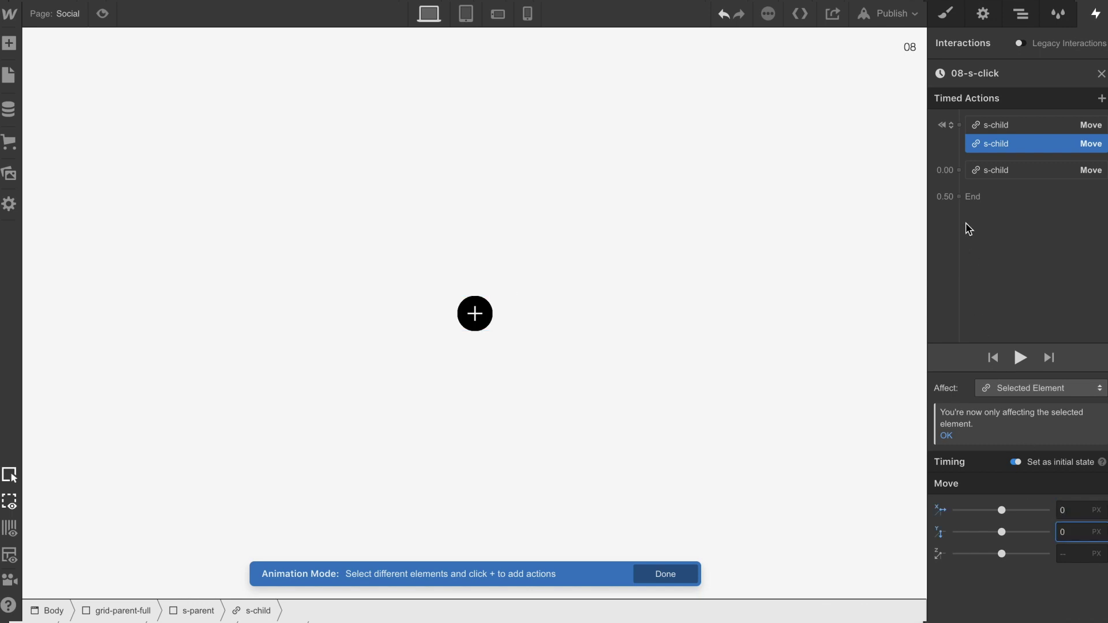
# Add a 0.00 Move of X -40, Y -40 for Twitter, then select the Facebook circle
pyautogui.click(958, 169)
pyautogui.click(962, 218)
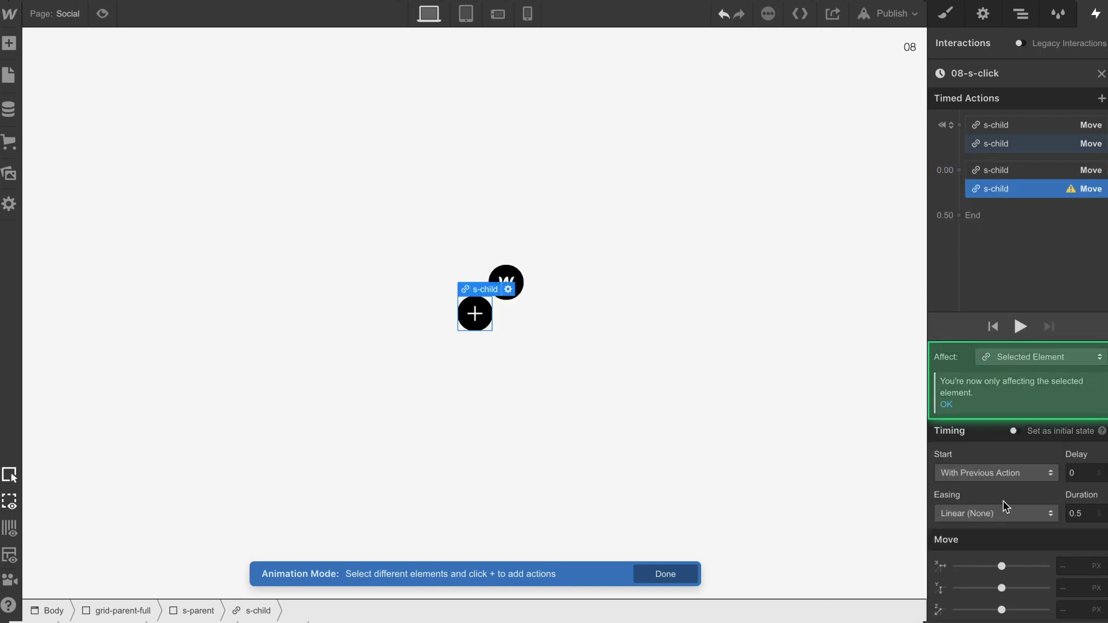
pyautogui.write('-40')
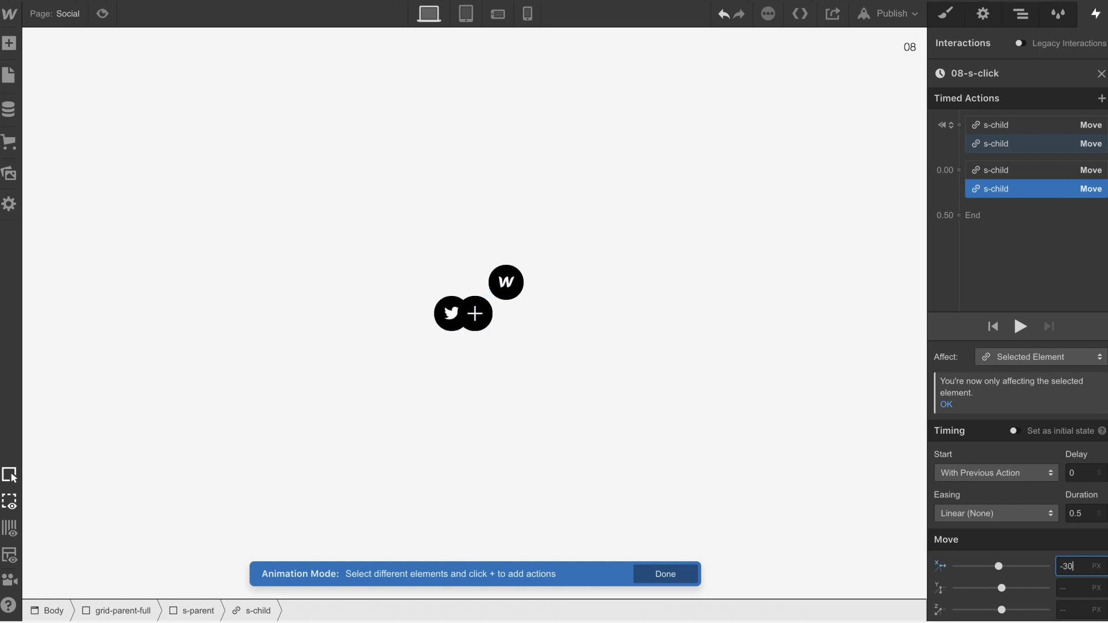
pyautogui.press('Tab')
pyautogui.write('-30')
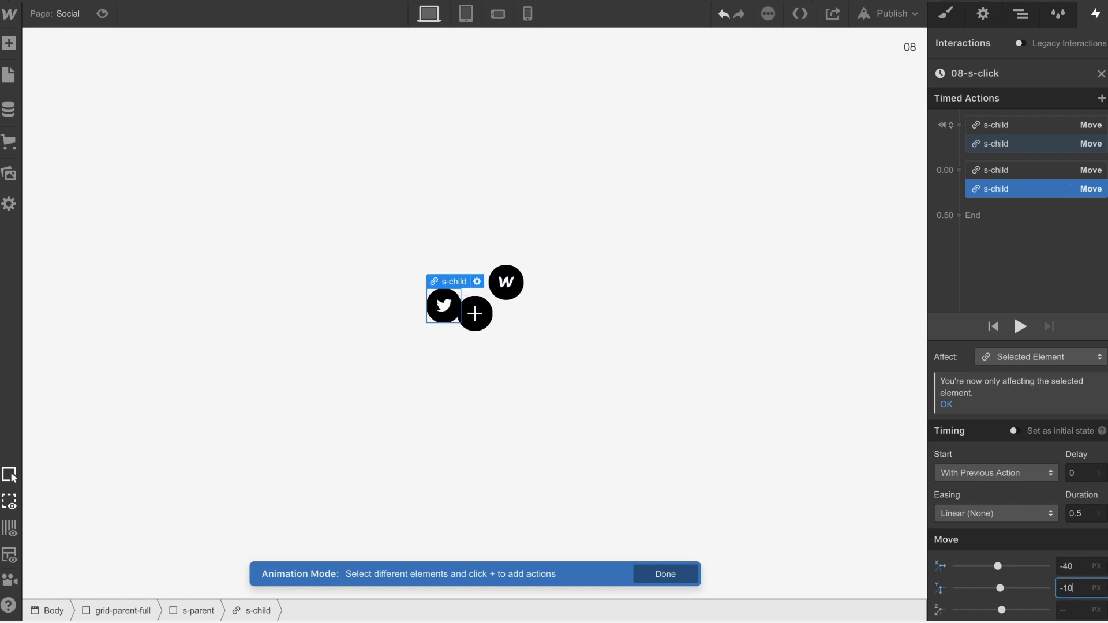
pyautogui.press('BackSpace')
pyautogui.press('BackSpace')
pyautogui.write('40')
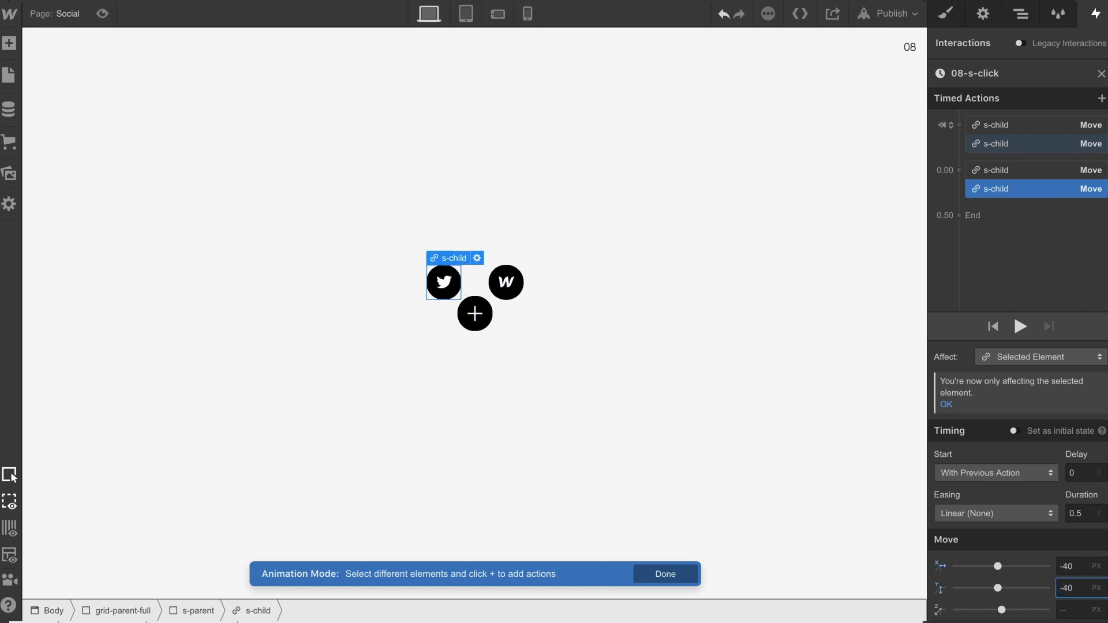
pyautogui.click(1021, 13)
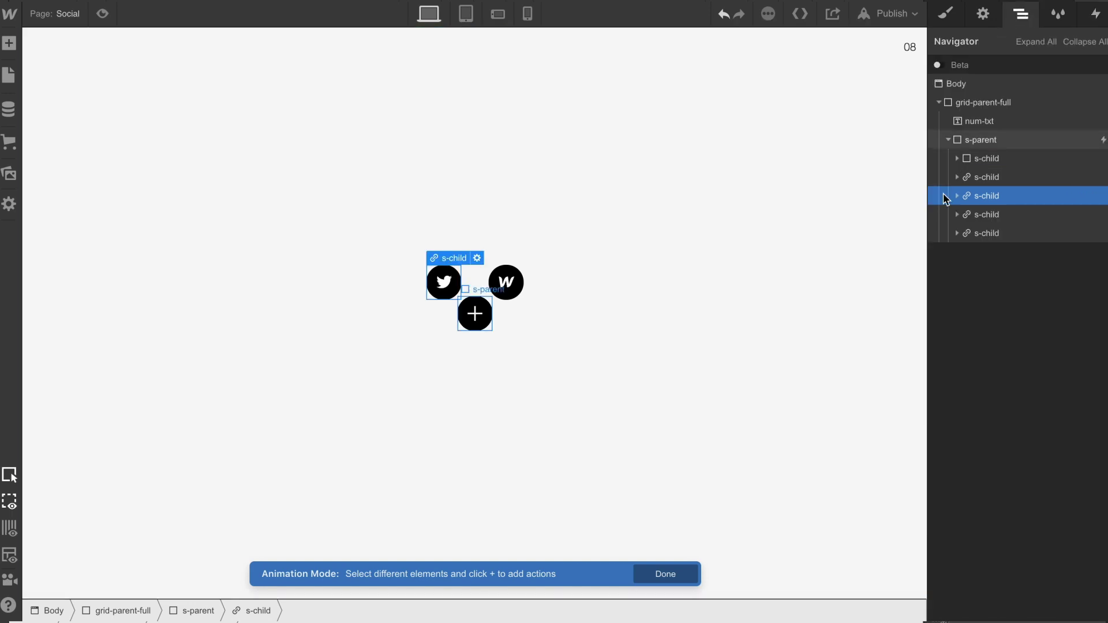
pyautogui.click(985, 217)
pyautogui.click(1096, 14)
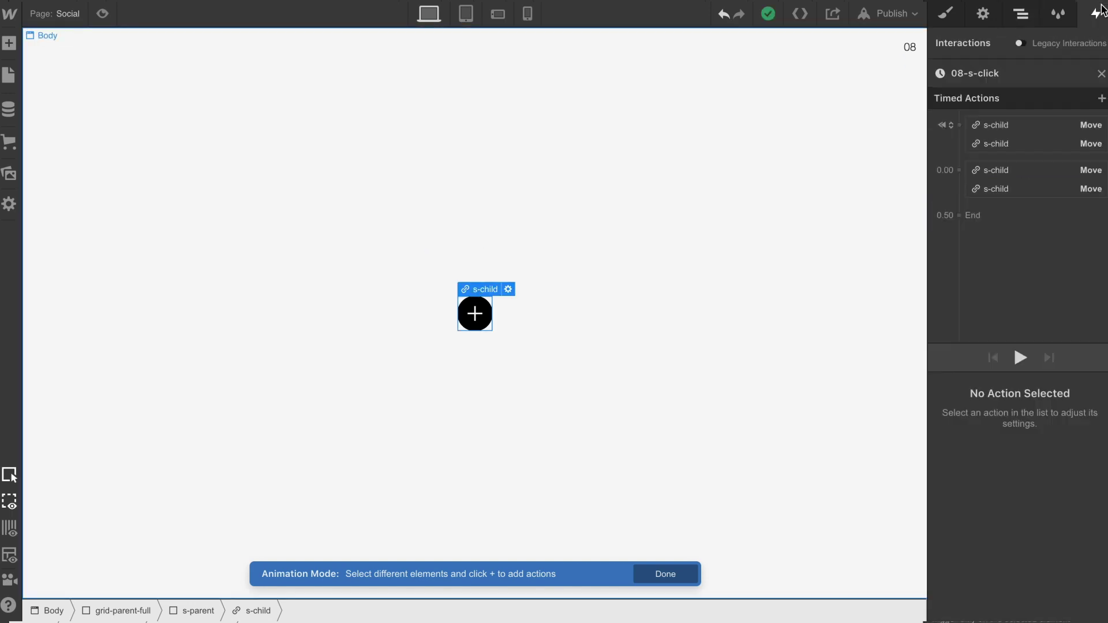
# Add an initial-state Move limited to the selected Facebook circle
pyautogui.click(961, 125)
pyautogui.click(956, 173)
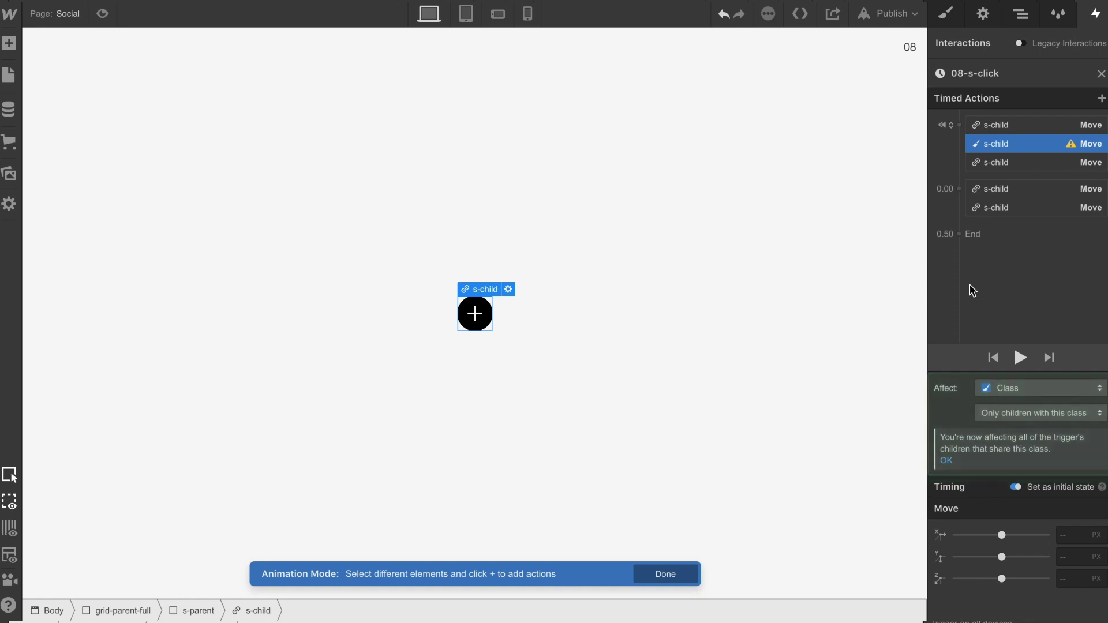
pyautogui.click(1001, 394)
pyautogui.click(1000, 352)
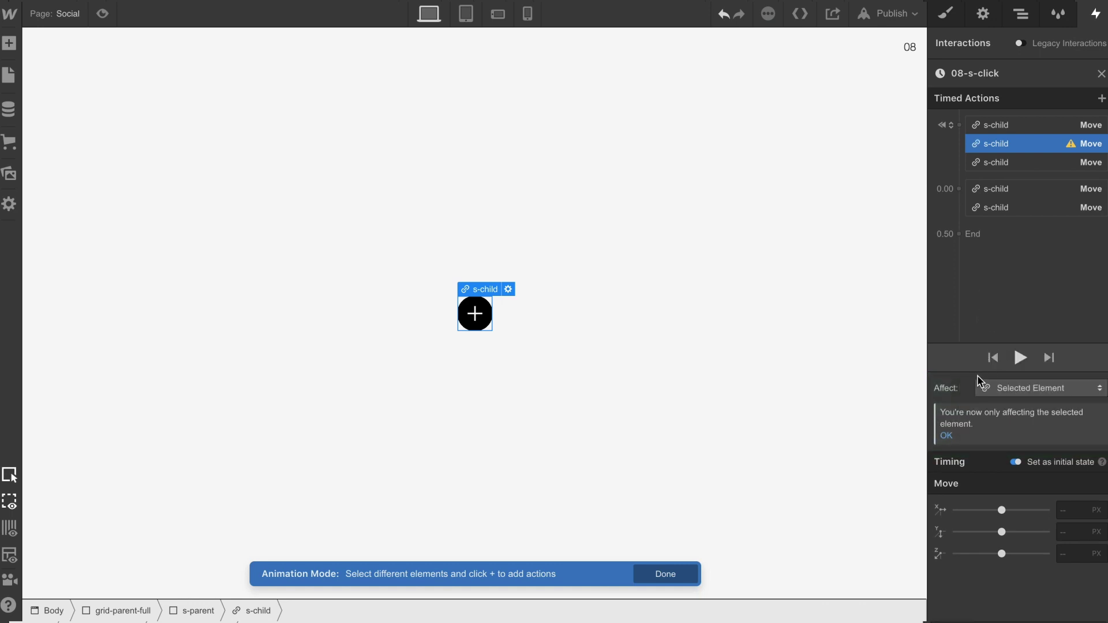
# Move the Facebook circle X -40, Y 40 from a 0, 0 start, then preview it
pyautogui.click(964, 208)
pyautogui.click(965, 236)
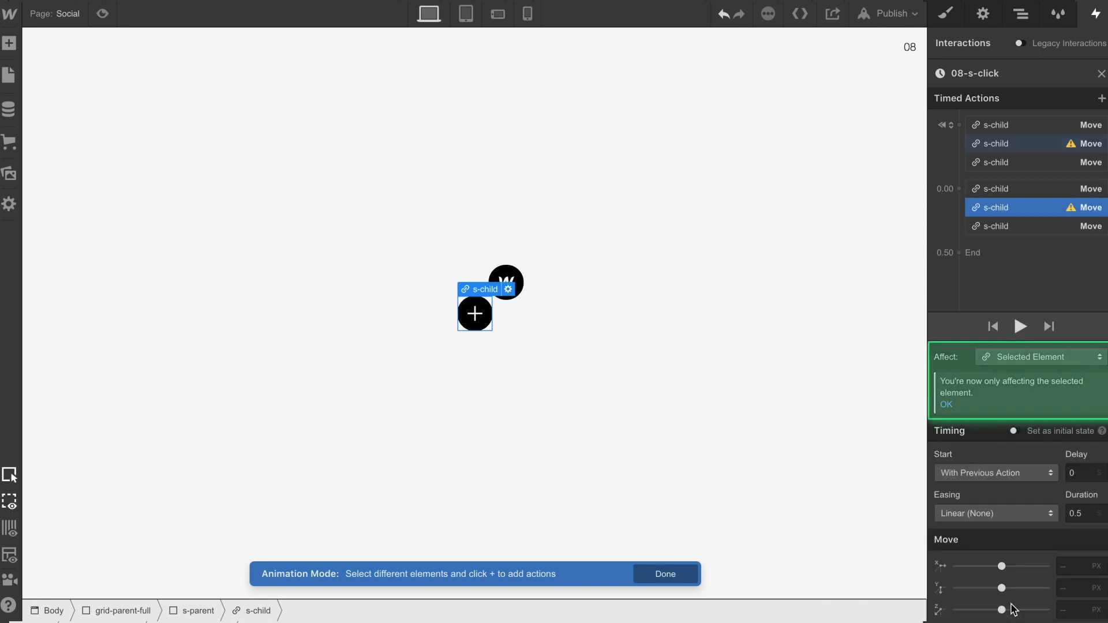
pyautogui.write('20')
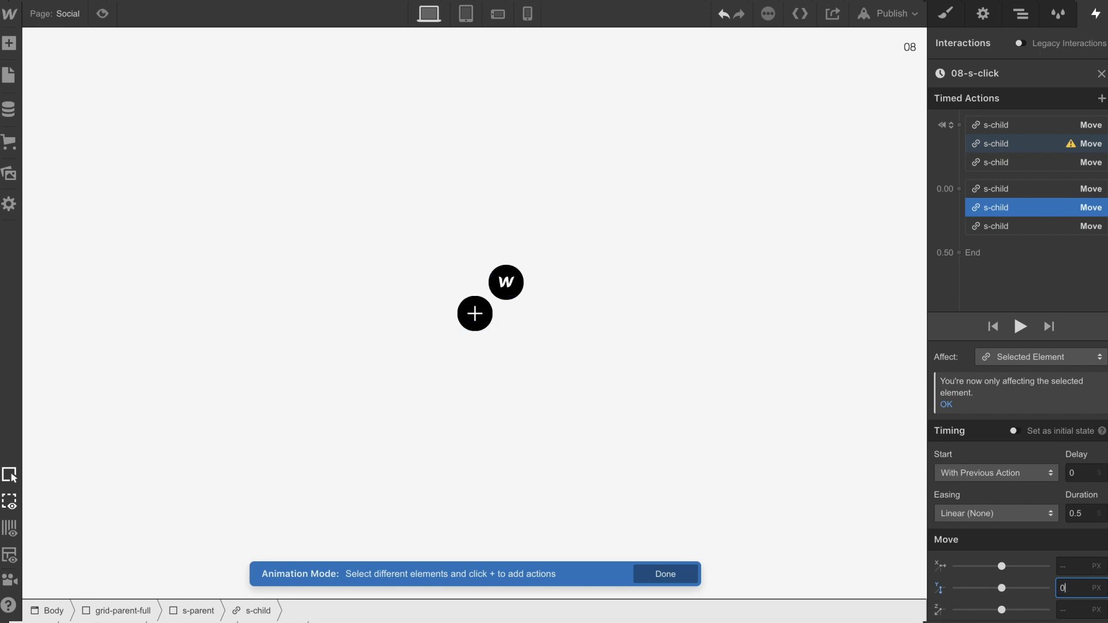
pyautogui.press('BackSpace')
pyautogui.press('BackSpace')
pyautogui.write('40')
pyautogui.click(1072, 572)
pyautogui.write('-40')
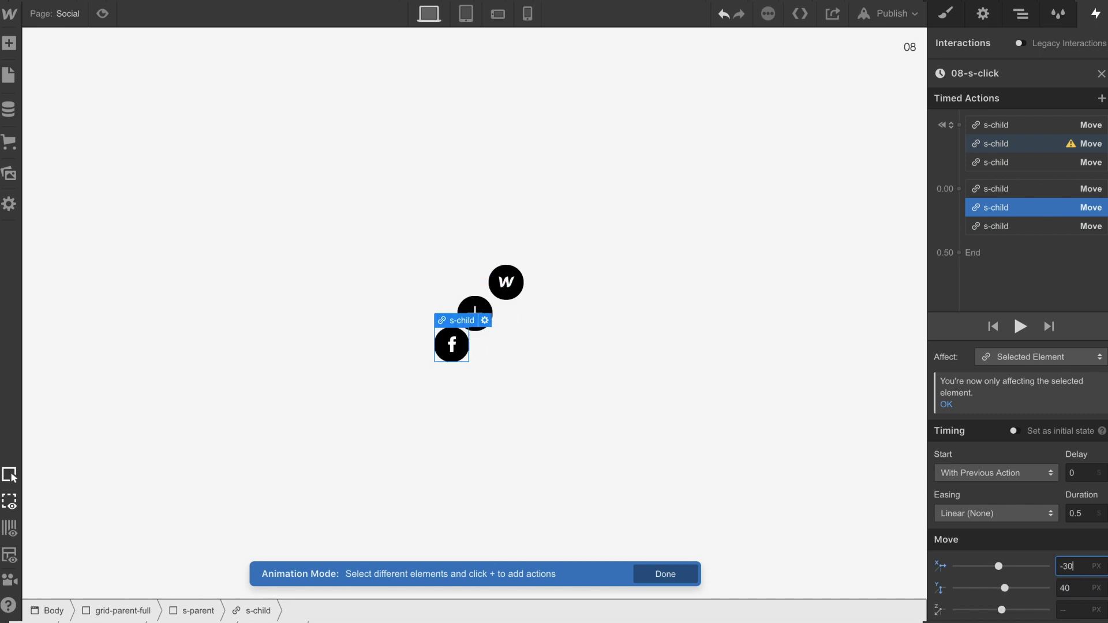
pyautogui.click(1039, 144)
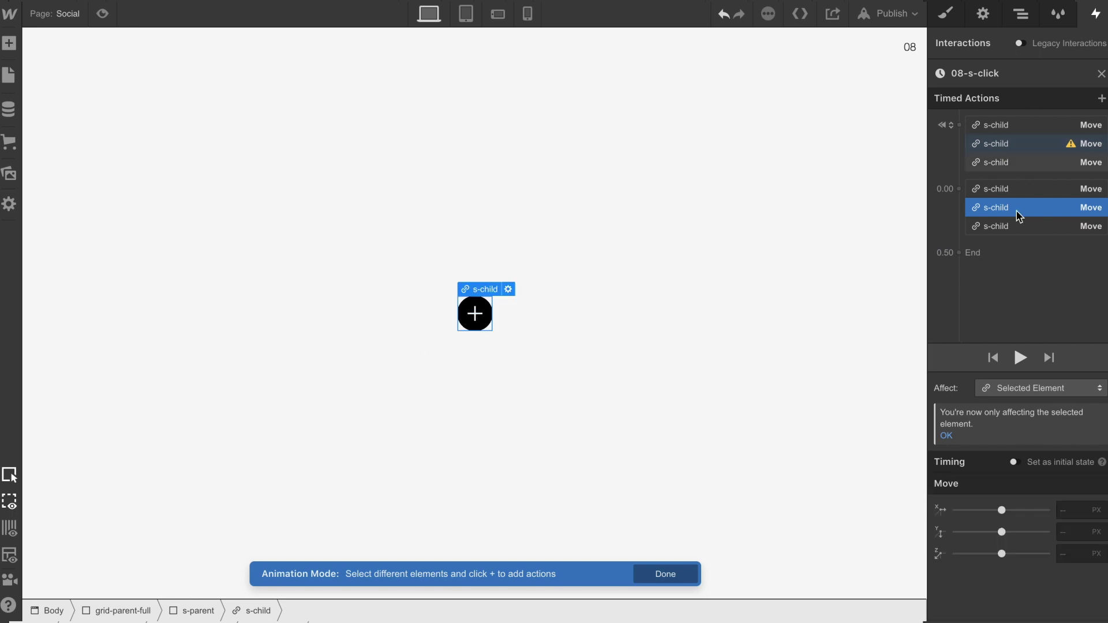
pyautogui.write('0')
pyautogui.click(1072, 531)
pyautogui.write('0')
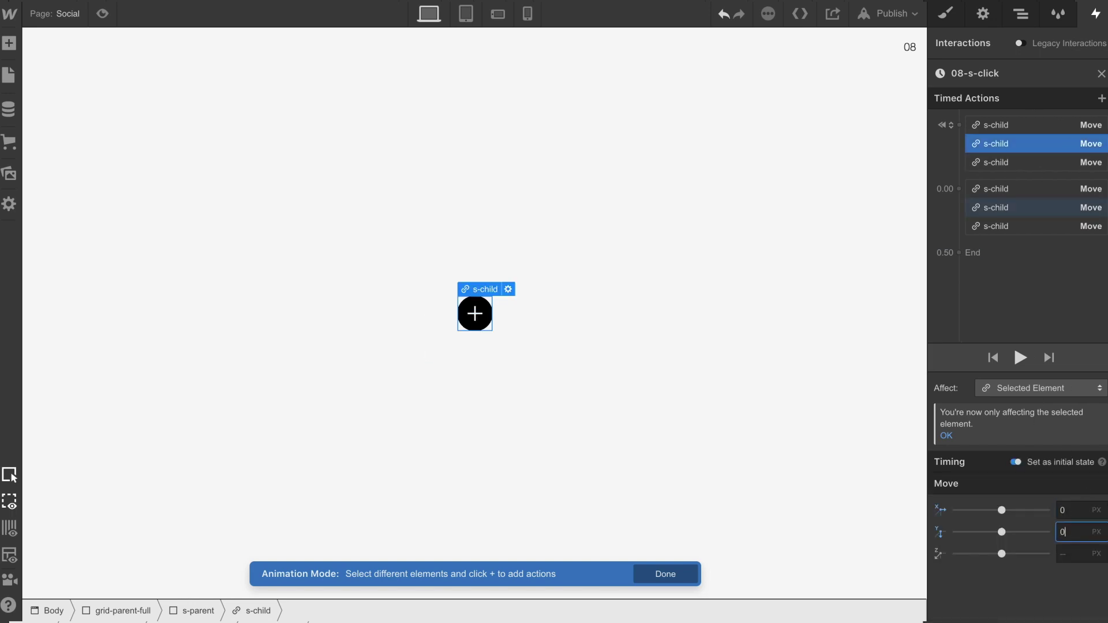
pyautogui.click(1020, 358)
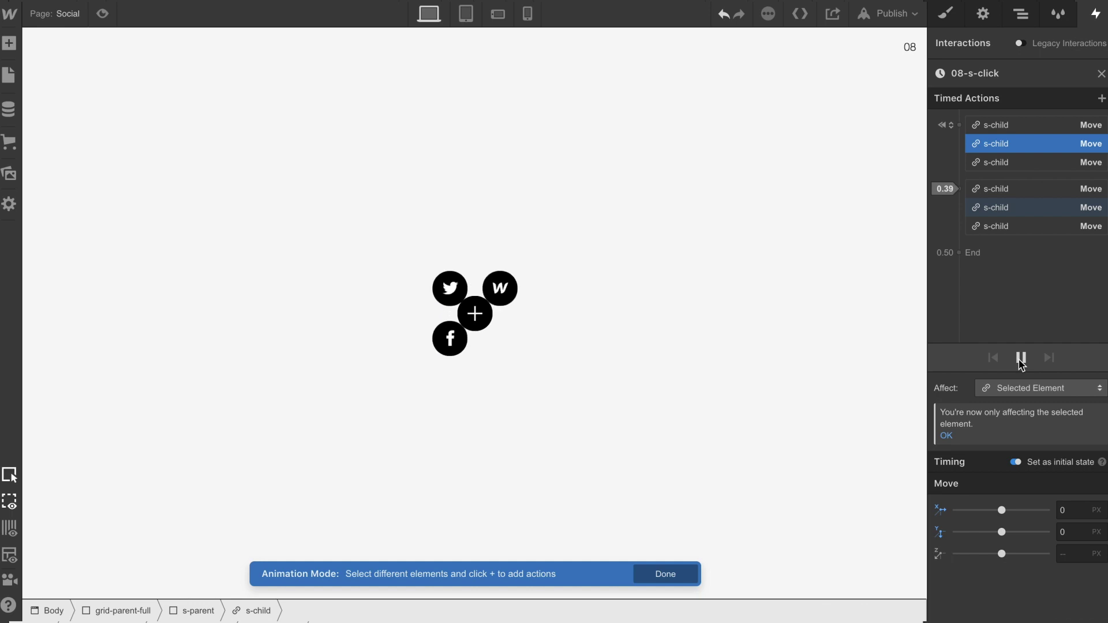
pyautogui.click(1021, 358)
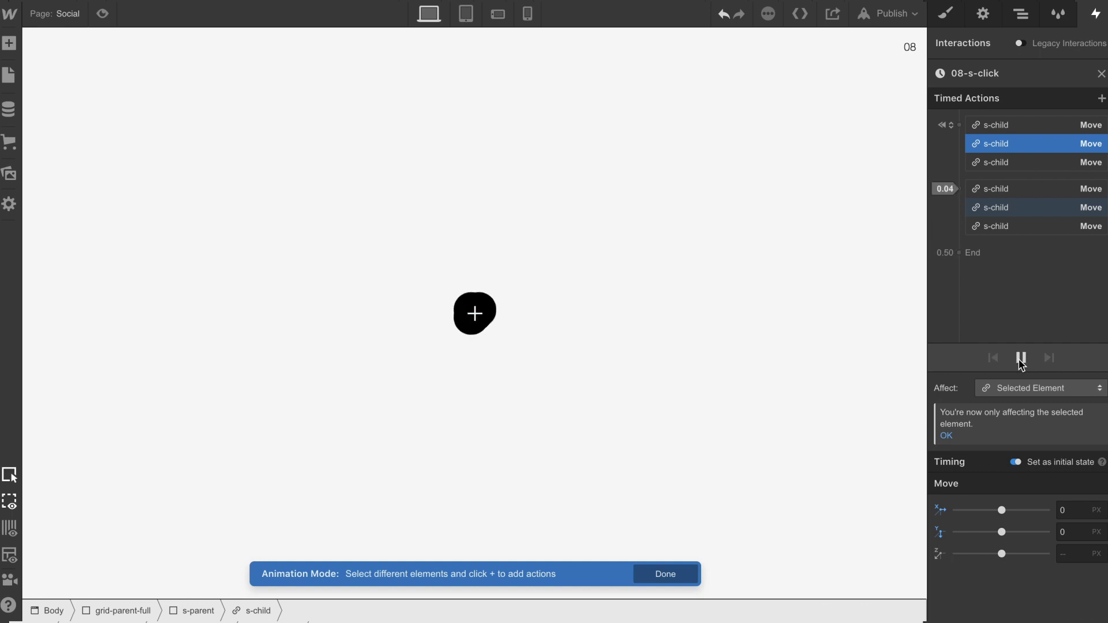
# Reset the preview and give the Instagram circle an initial-state Move at X 0, Y 0
pyautogui.click(955, 208)
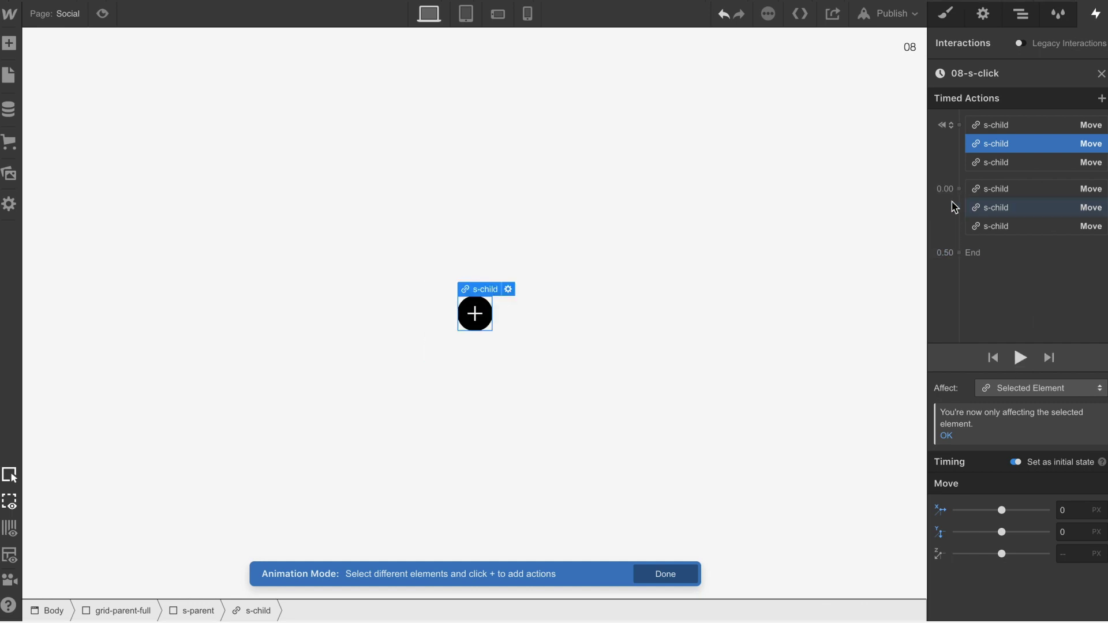
pyautogui.click(1033, 18)
pyautogui.click(977, 233)
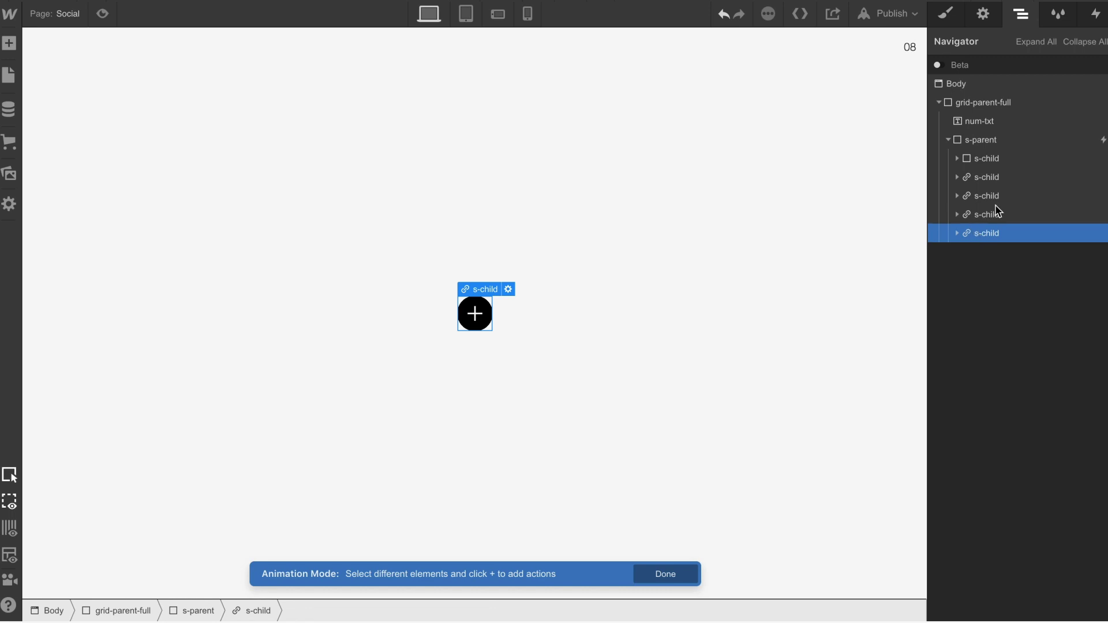
pyautogui.click(1093, 16)
pyautogui.click(960, 125)
pyautogui.click(970, 171)
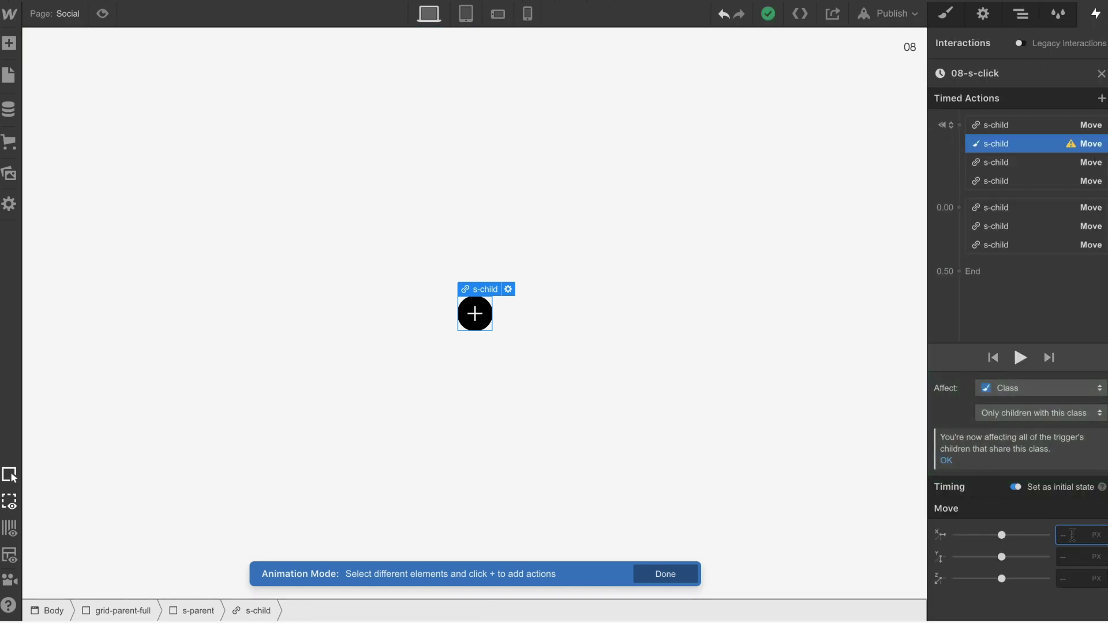
pyautogui.click(1008, 388)
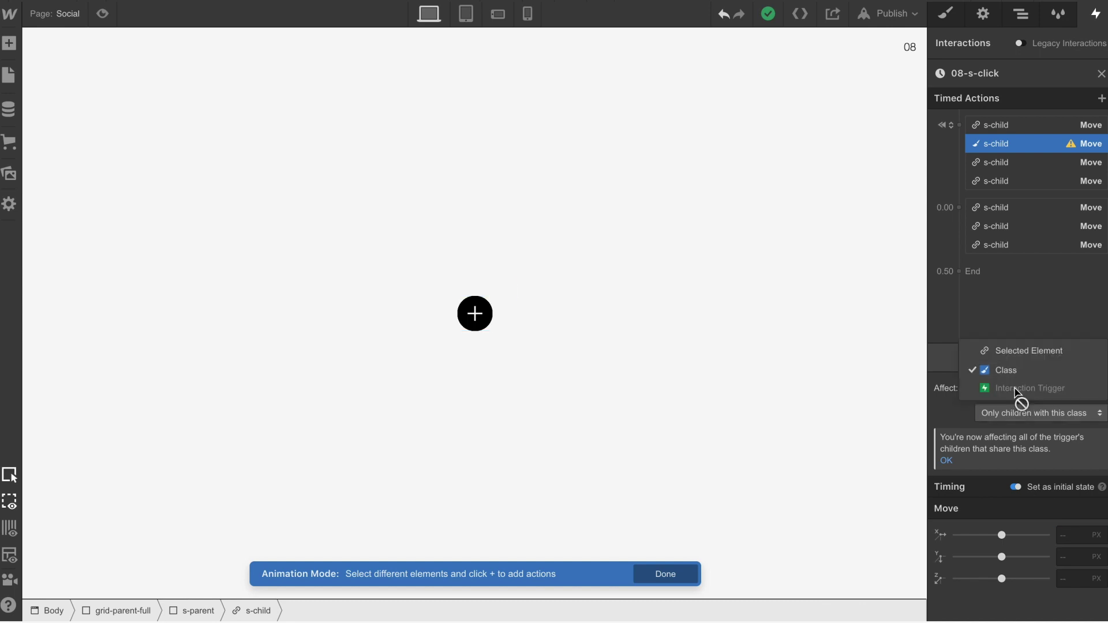
pyautogui.click(1001, 352)
pyautogui.click(1075, 511)
pyautogui.write('0')
pyautogui.press('Tab')
pyautogui.write('0')
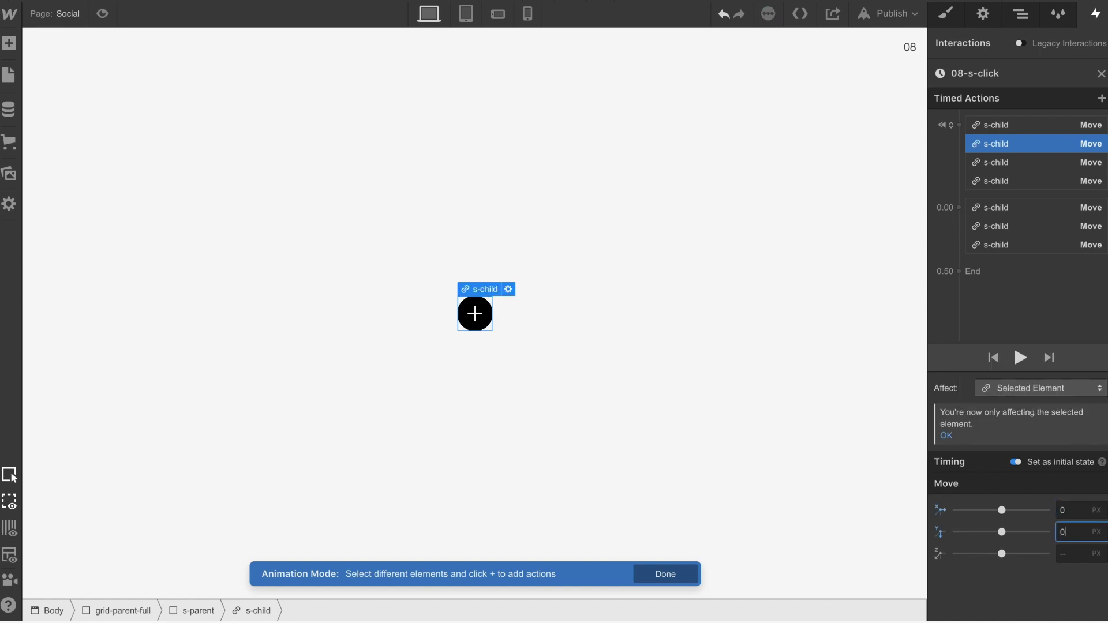
# Add a 0.00 Move sliding the Instagram circle 40 px right and 40 px down
pyautogui.click(959, 207)
pyautogui.click(957, 257)
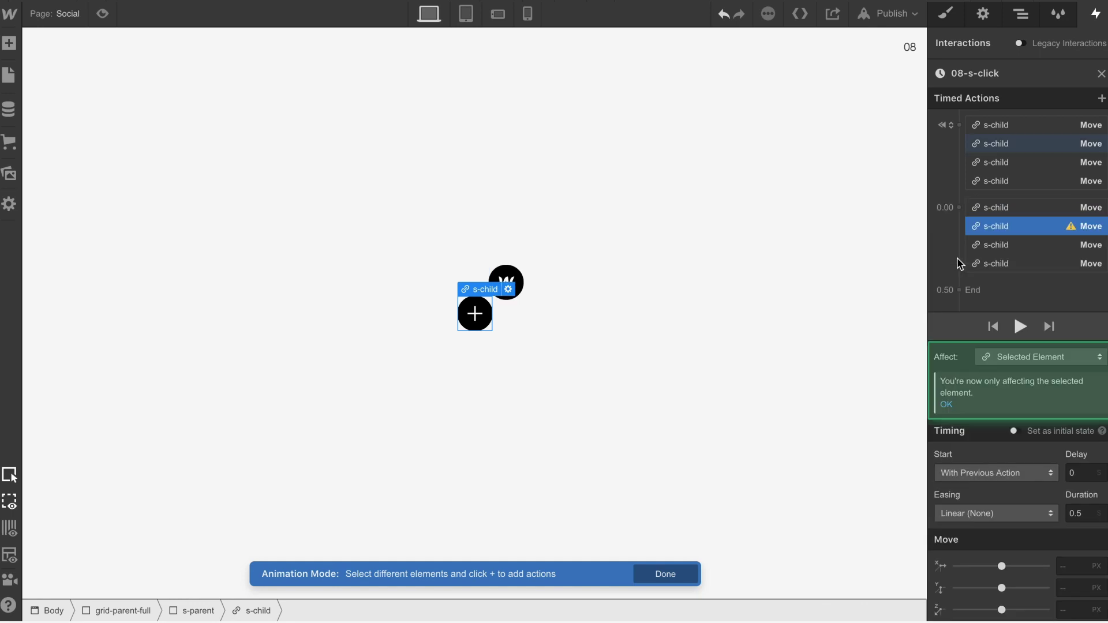
pyautogui.click(1074, 566)
pyautogui.write('20')
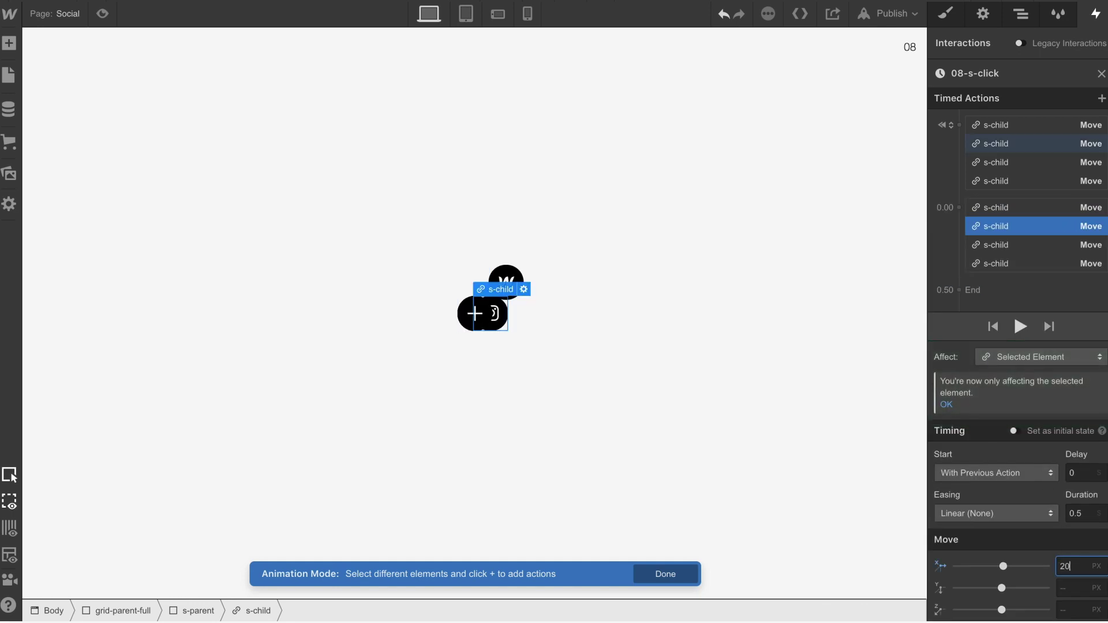
pyautogui.press('BackSpace')
pyautogui.press('BackSpace')
pyautogui.write('40')
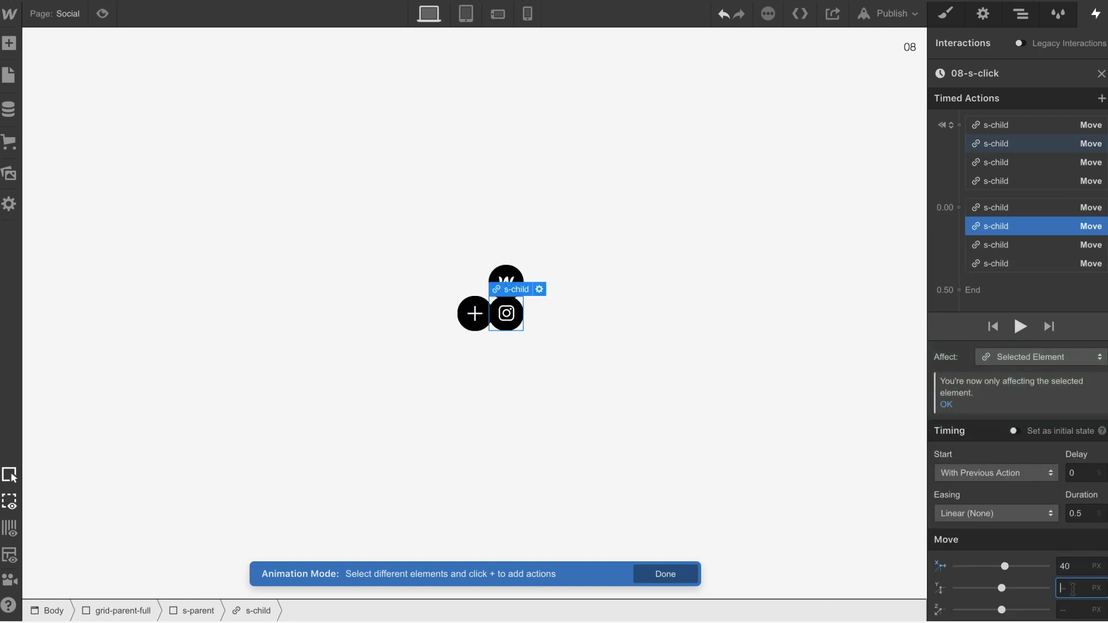
pyautogui.write('40')
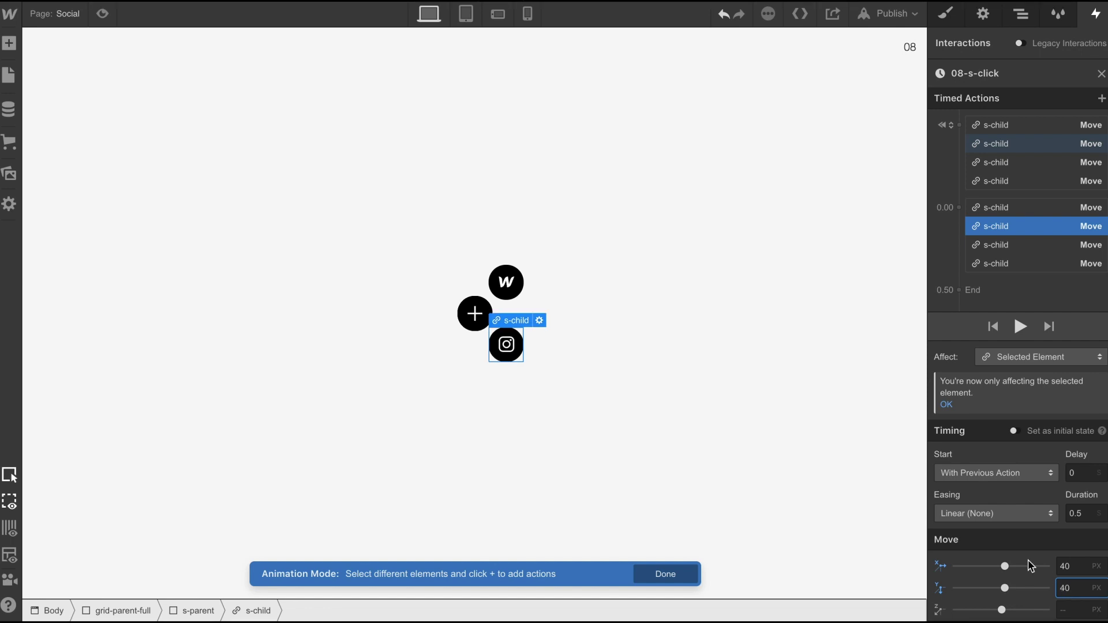
# Set all four spread-out moves to Ease easing over 0.3 s and play the animation
pyautogui.click(1005, 209)
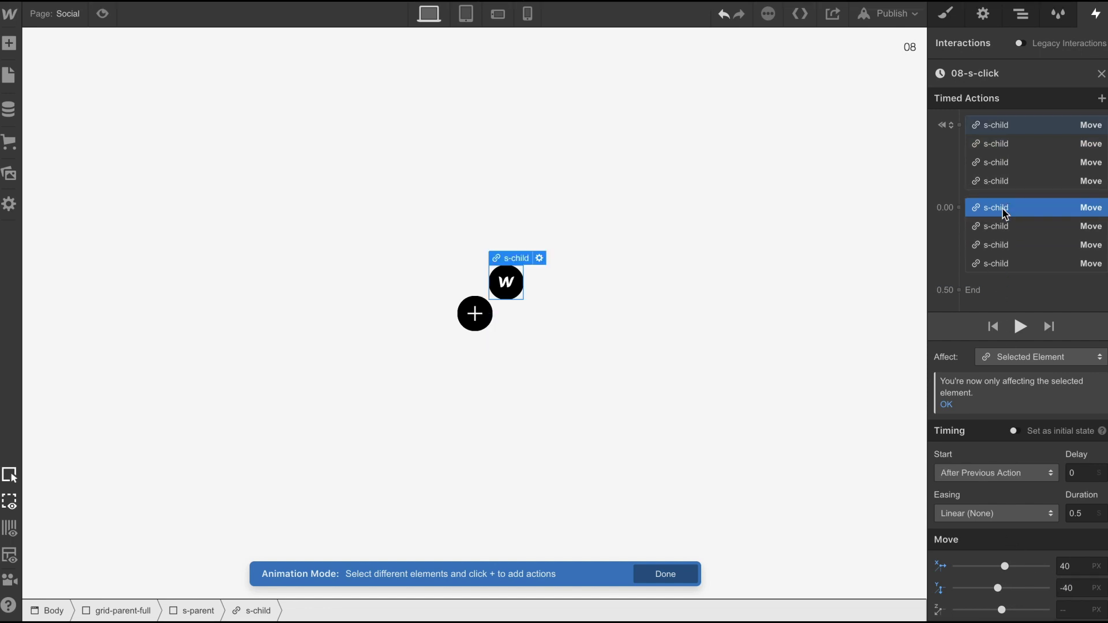
pyautogui.keyDown('shift'); pyautogui.click(991, 261); pyautogui.keyUp('shift')
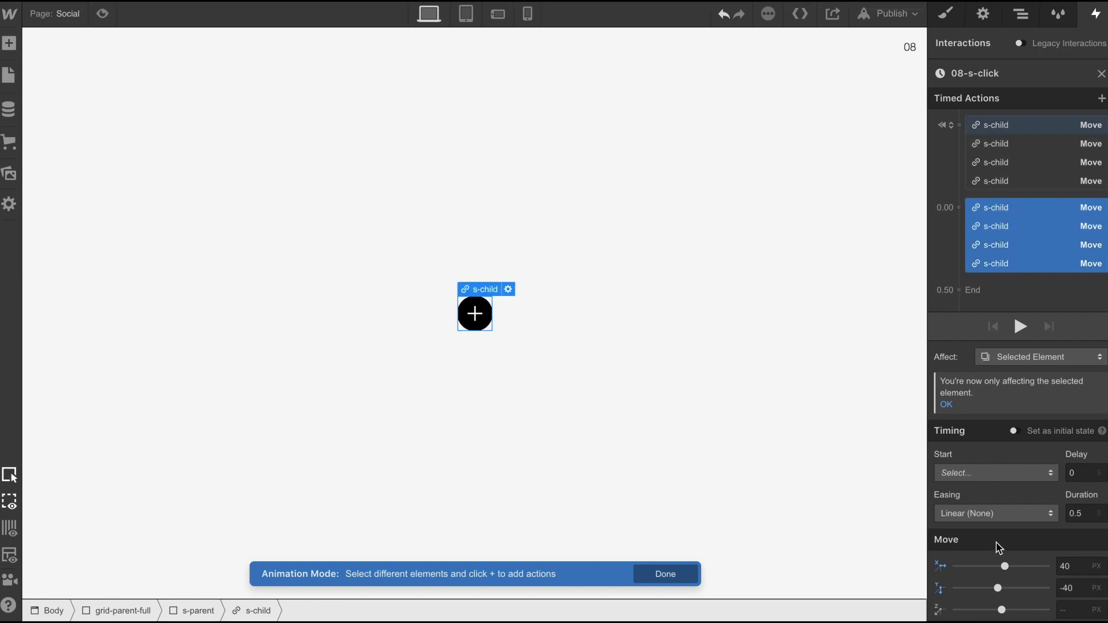
pyautogui.click(997, 513)
pyautogui.click(938, 51)
pyautogui.click(1020, 326)
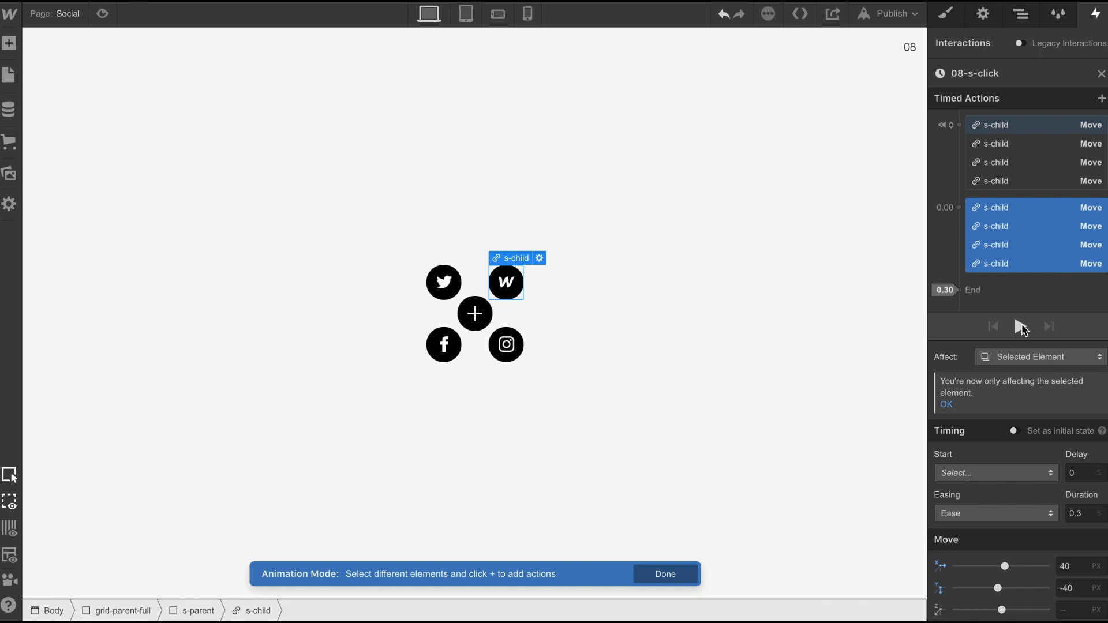
# Add an initial-state Rotate, selected element only, to the plus circle's container
pyautogui.click(1022, 15)
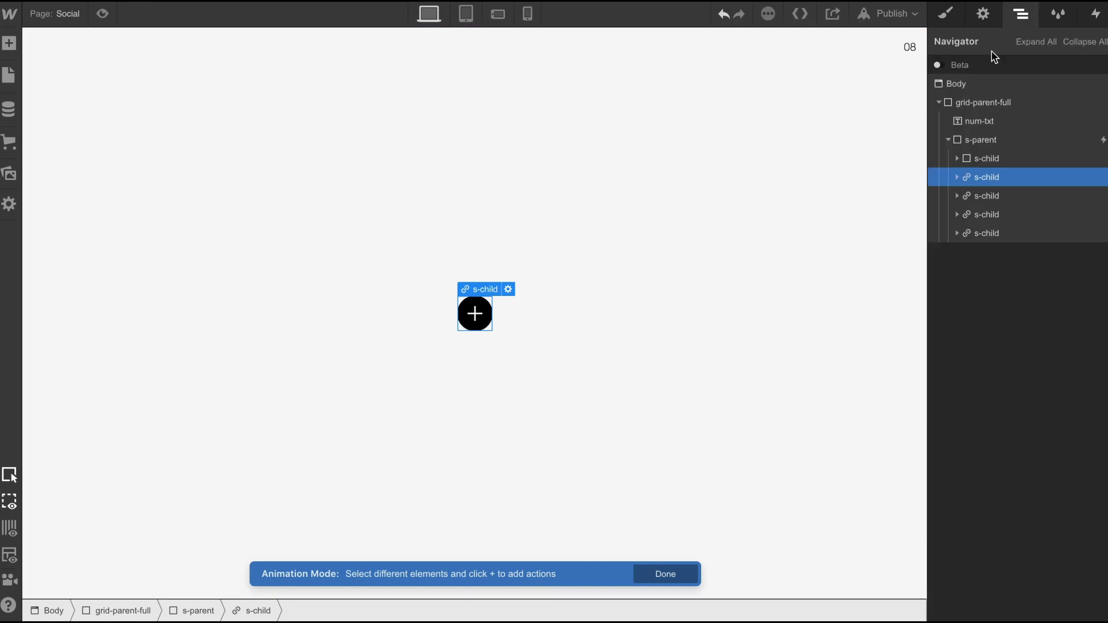
pyautogui.click(992, 158)
pyautogui.click(1096, 14)
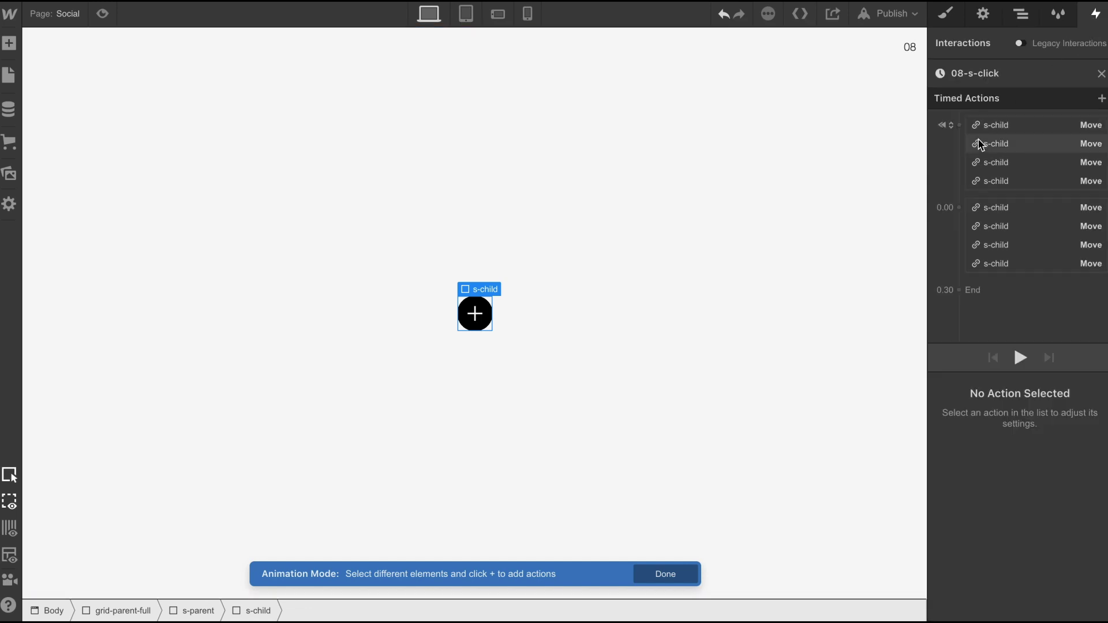
pyautogui.click(959, 125)
pyautogui.click(959, 210)
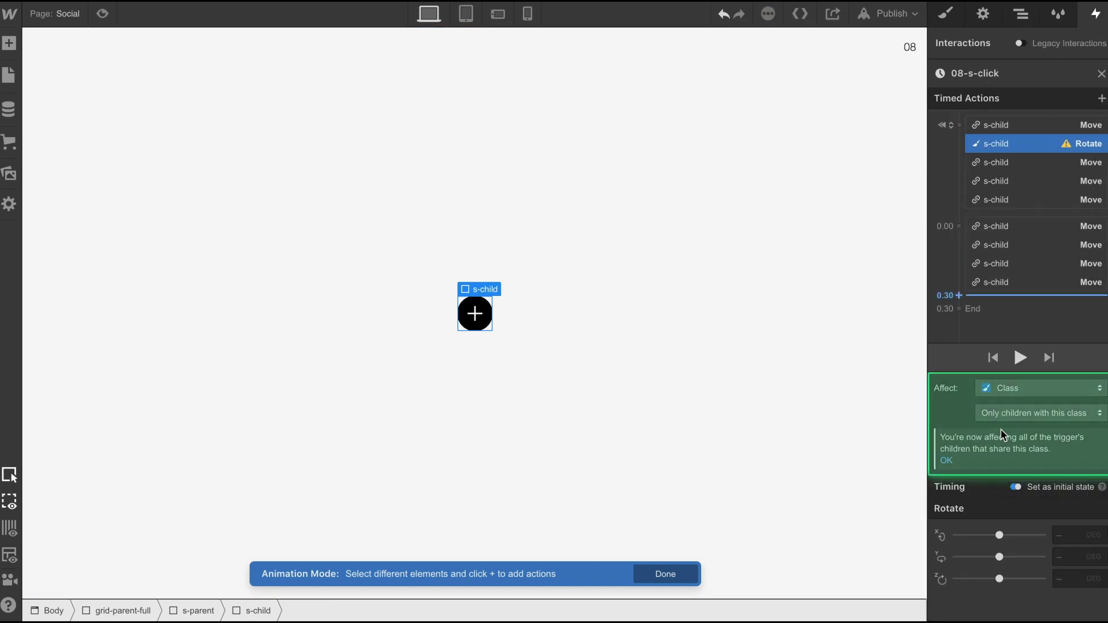
pyautogui.click(998, 387)
pyautogui.click(998, 352)
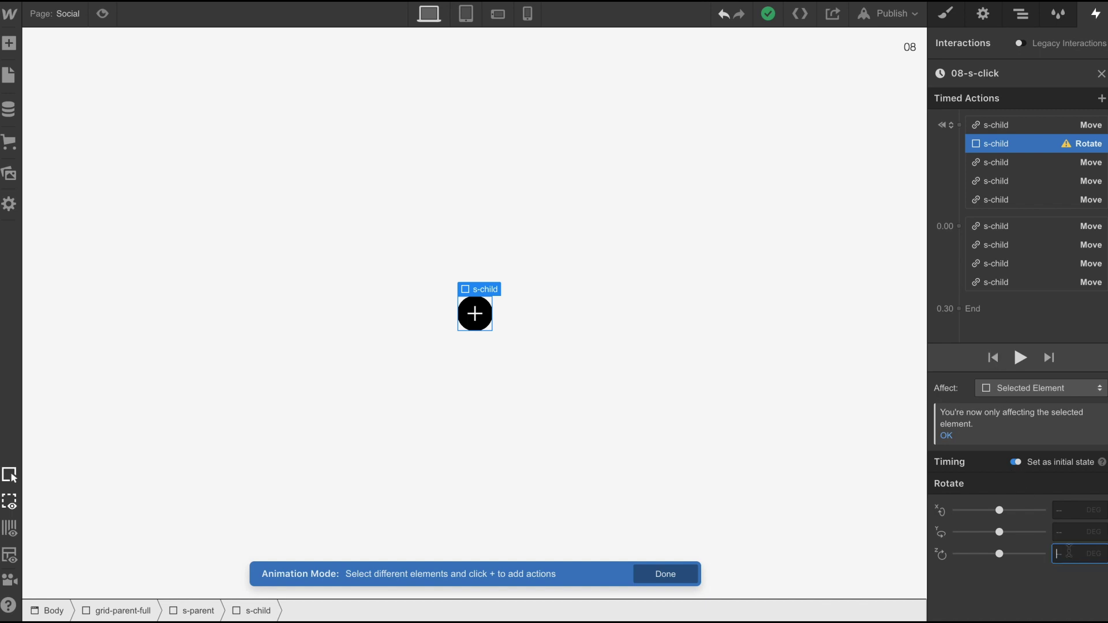
# Add a 0.00 Rotate turning the plus 45° with Ease easing
pyautogui.click(958, 227)
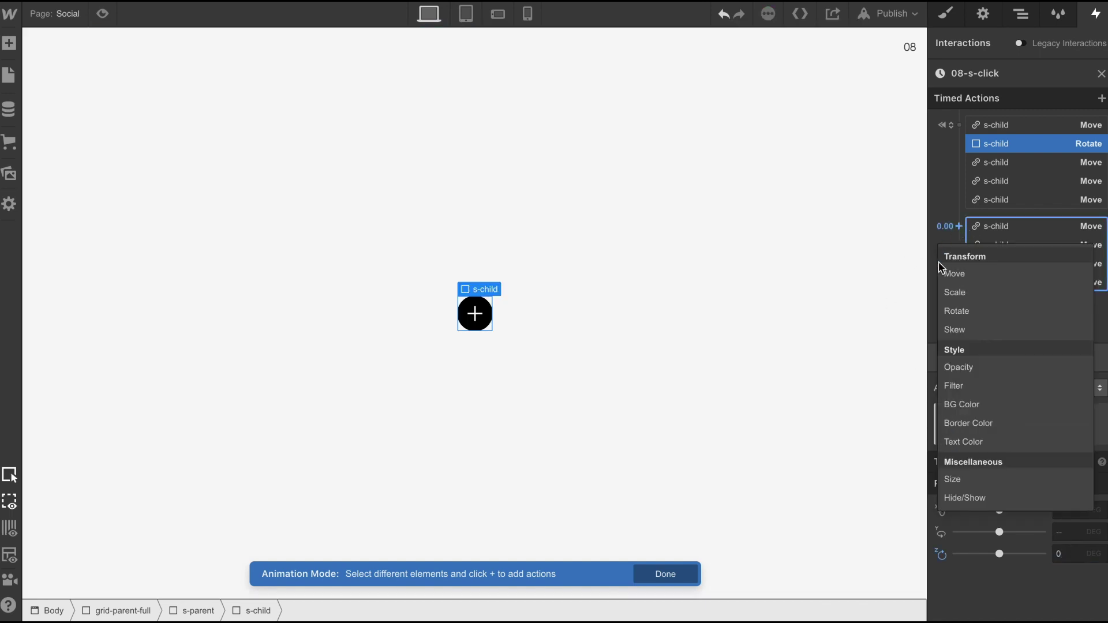
pyautogui.click(957, 312)
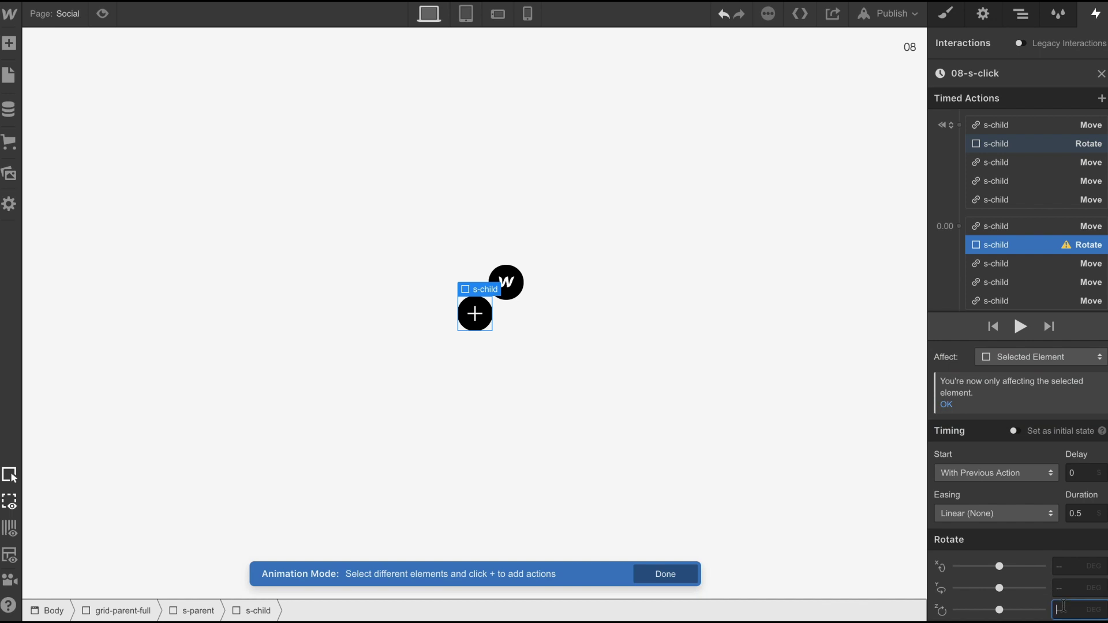
pyautogui.write('30')
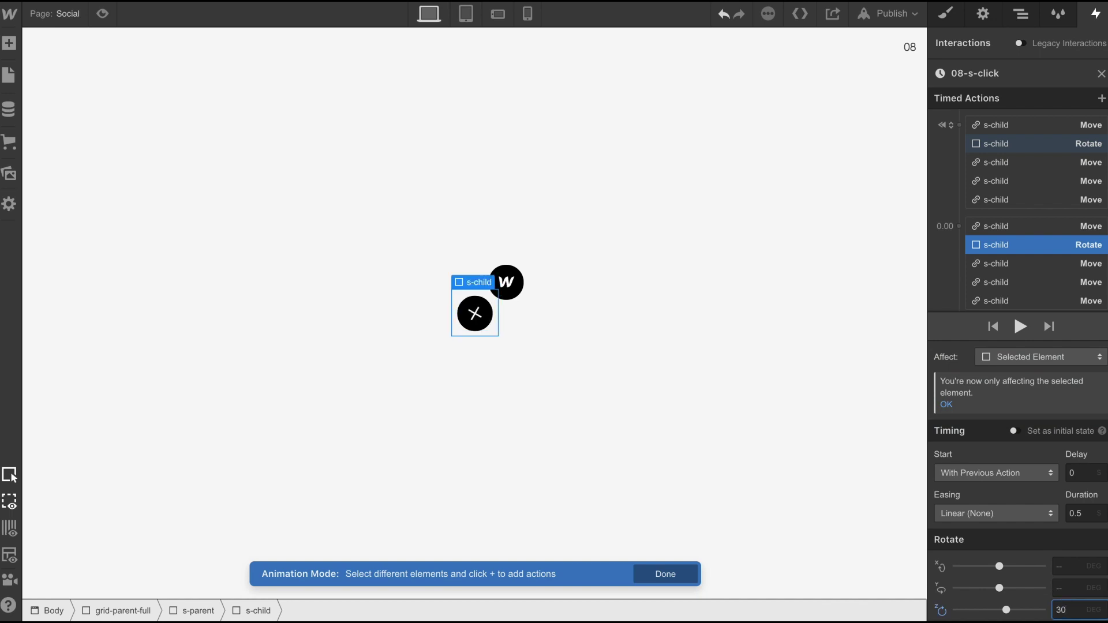
pyautogui.press('BackSpace')
pyautogui.press('BackSpace')
pyautogui.write('43')
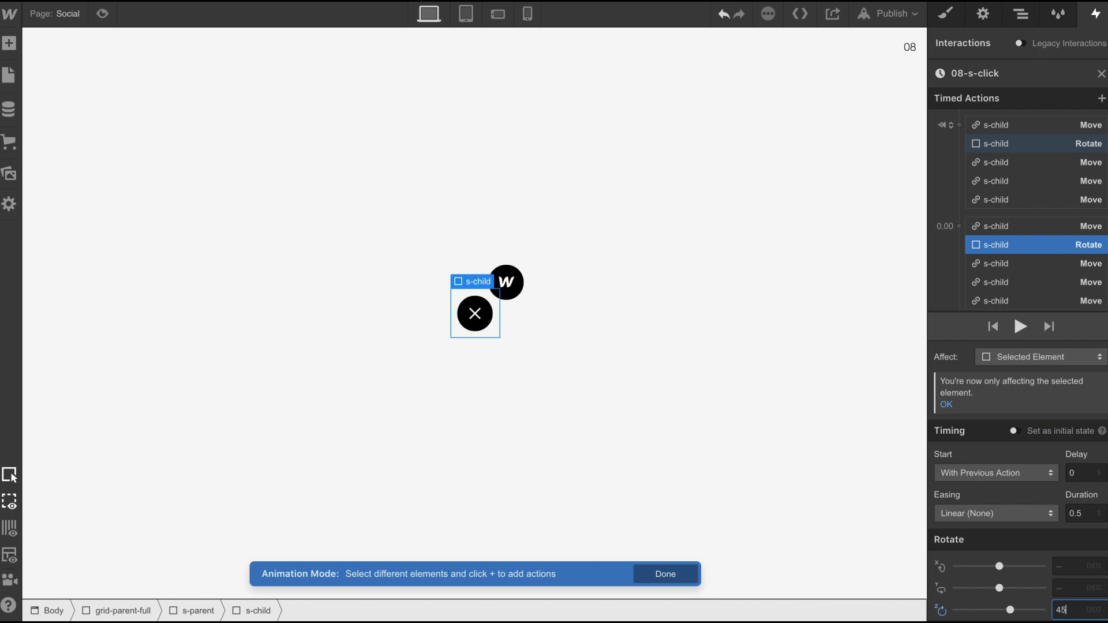
pyautogui.click(1046, 505)
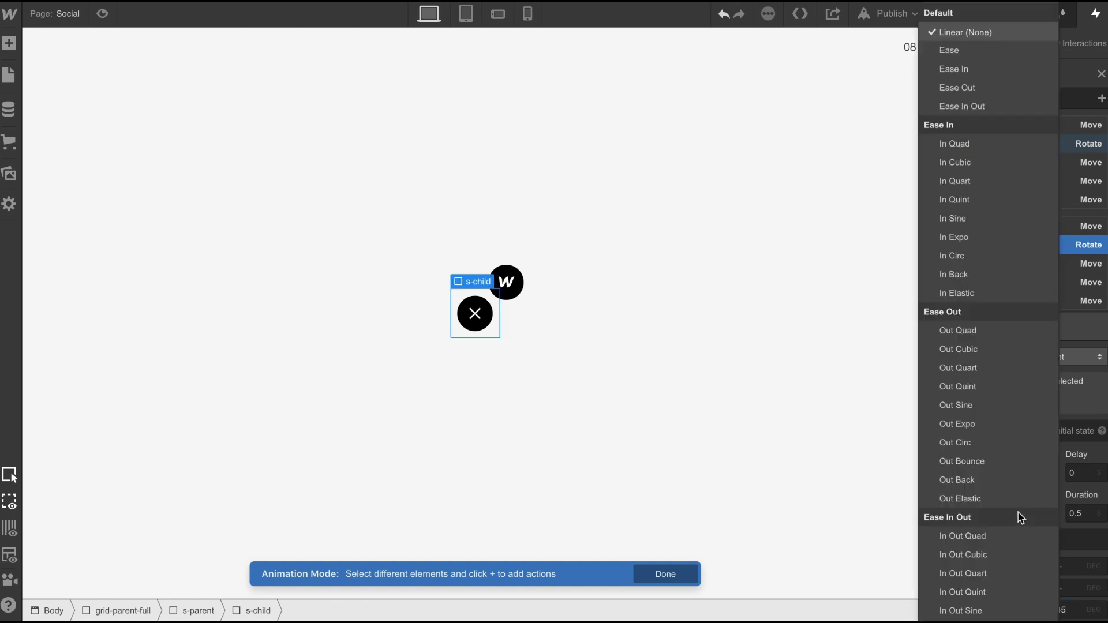
pyautogui.click(956, 51)
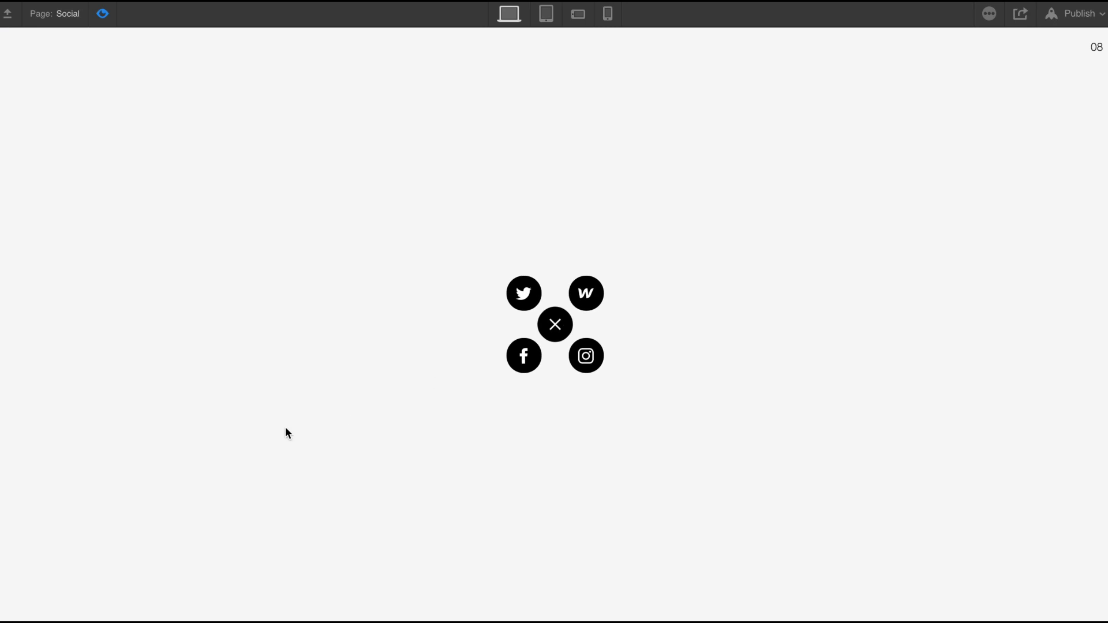
# Make the second click start 08-s-click 2, a duplicate of 08-s-click
pyautogui.click(103, 14)
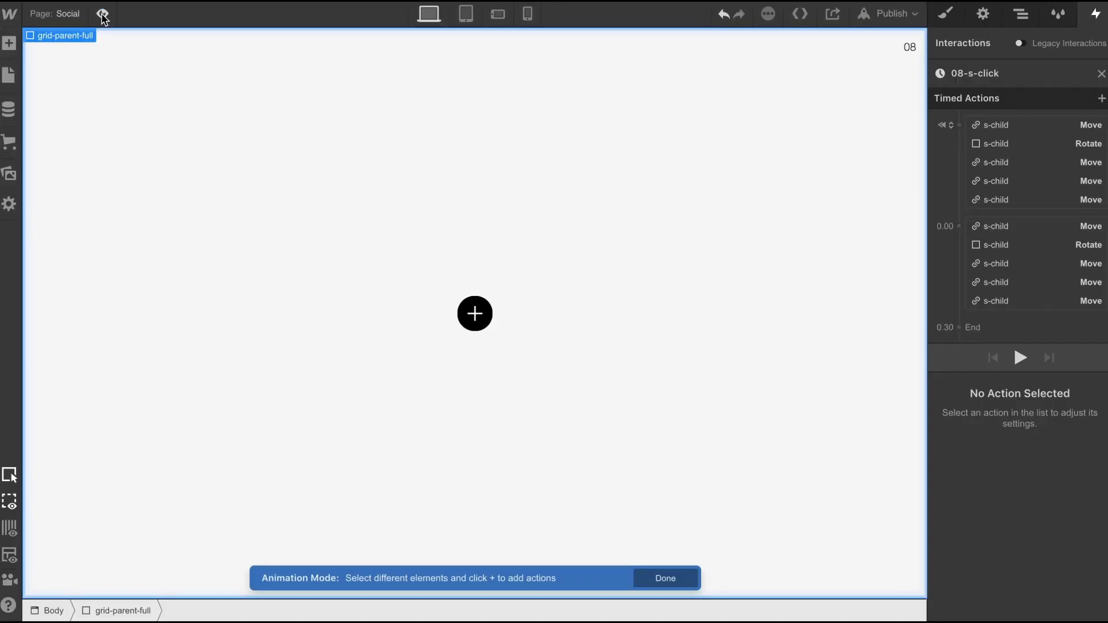
pyautogui.click(1100, 74)
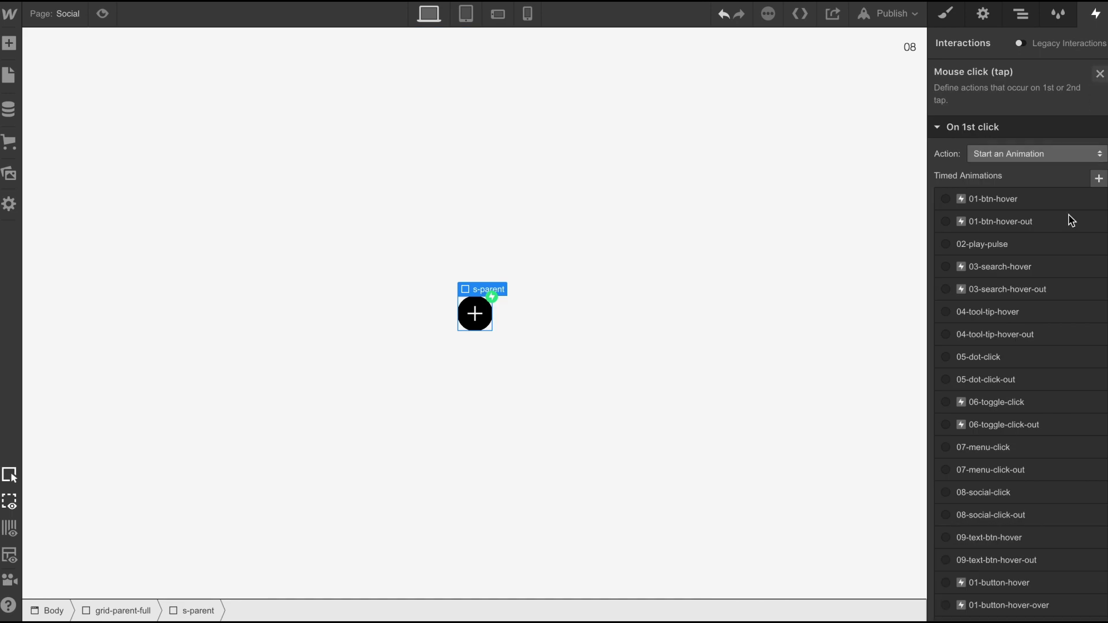
pyautogui.scroll(-5, 1066, 304)
pyautogui.click(1035, 503)
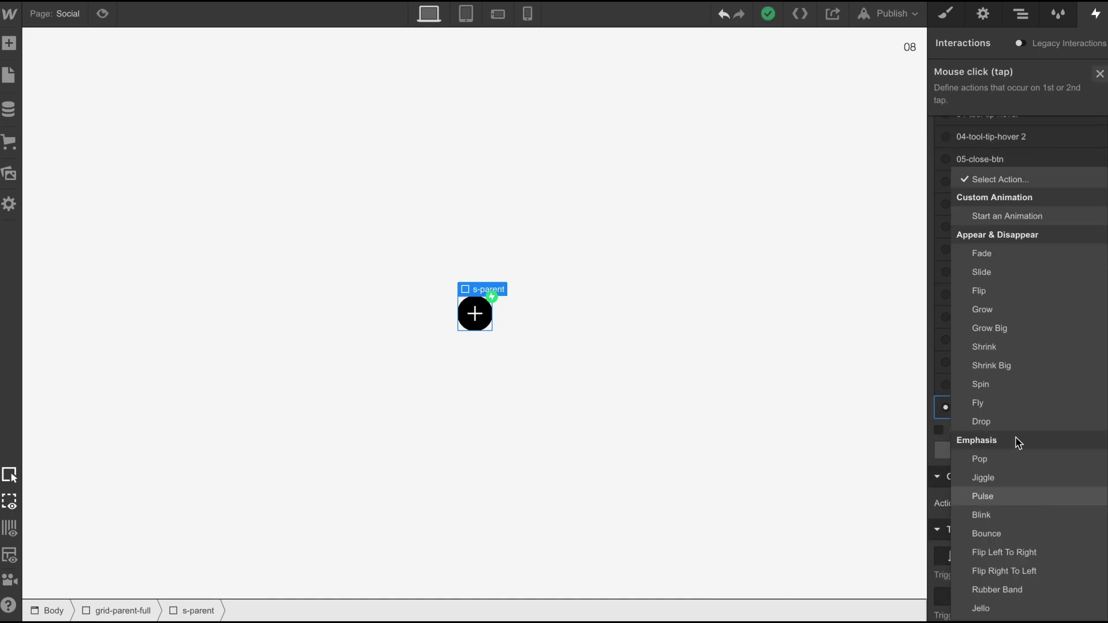
pyautogui.click(999, 218)
pyautogui.scroll(-8, 1055, 357)
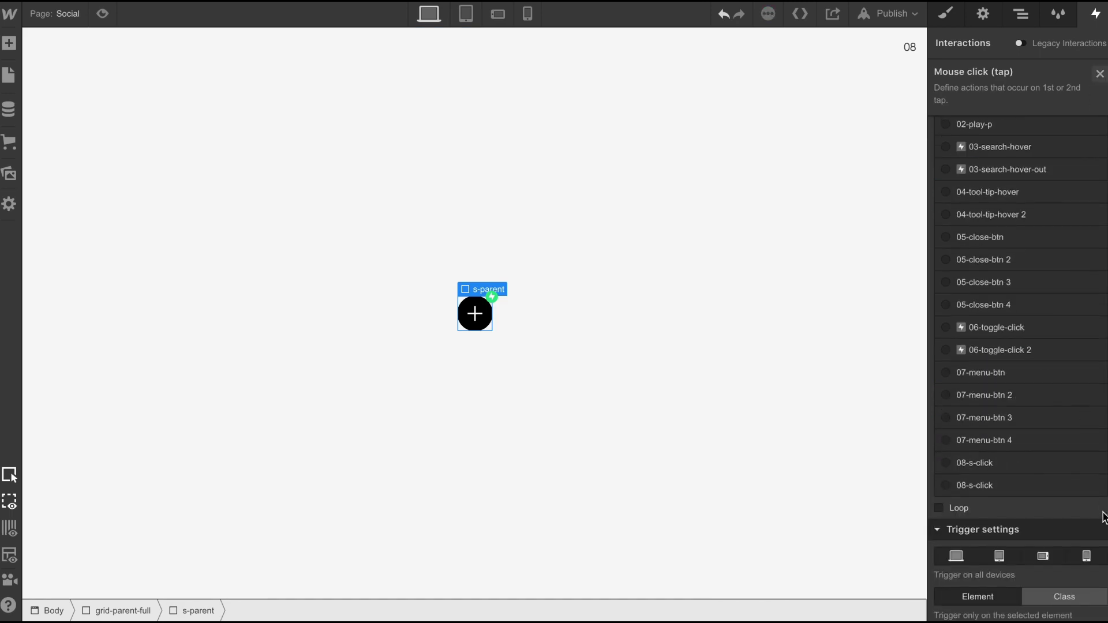
pyautogui.click(1096, 485)
pyautogui.click(1049, 546)
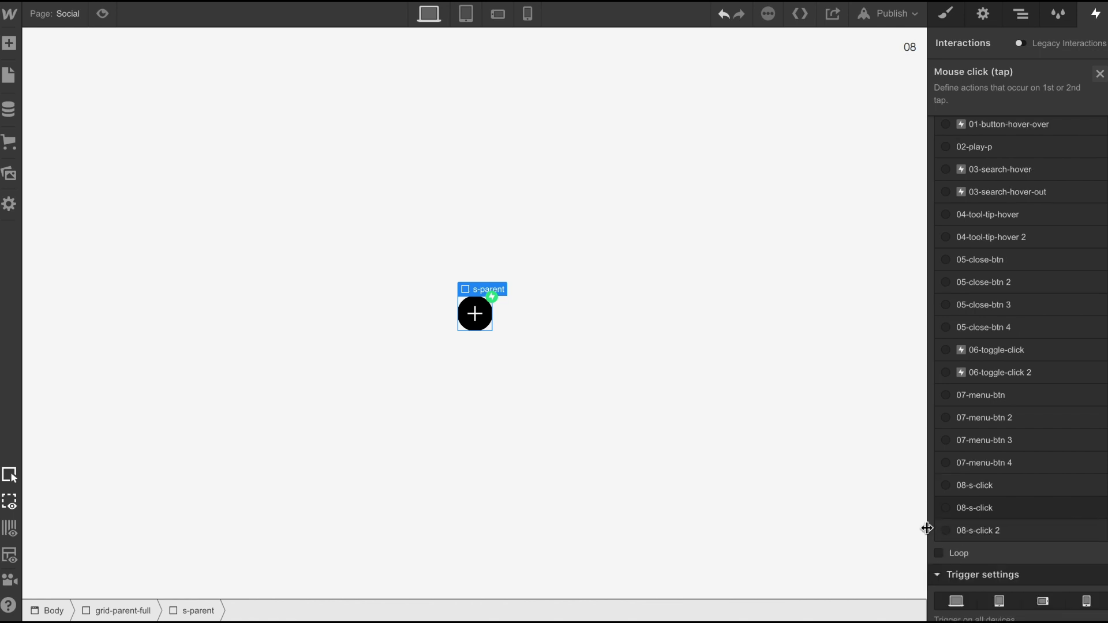
pyautogui.click(948, 531)
# In 08-s-click 2, delete all five actions of the 0.00 group
pyautogui.click(1080, 531)
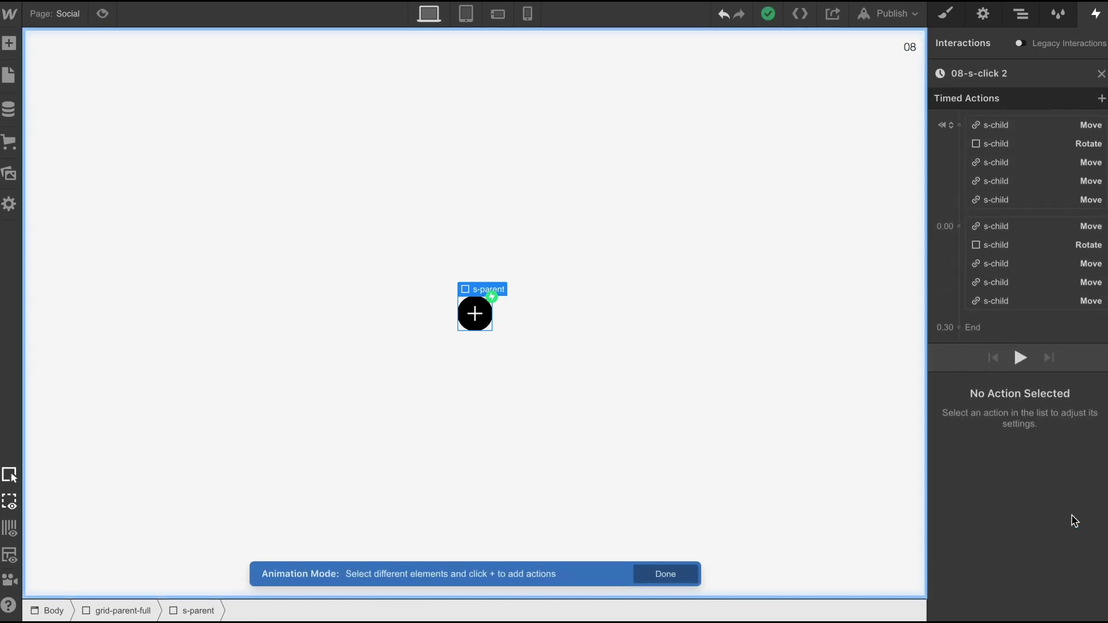
pyautogui.click(986, 227)
pyautogui.scroll(-1, 988, 281)
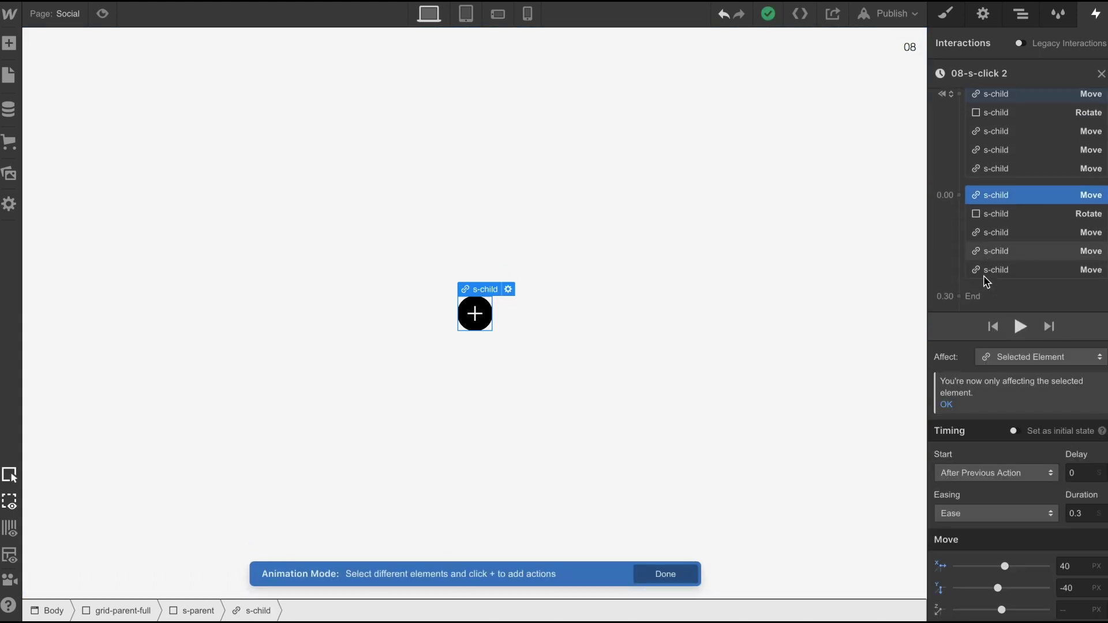
pyautogui.keyDown('shift'); pyautogui.click(986, 272); pyautogui.keyUp('shift')
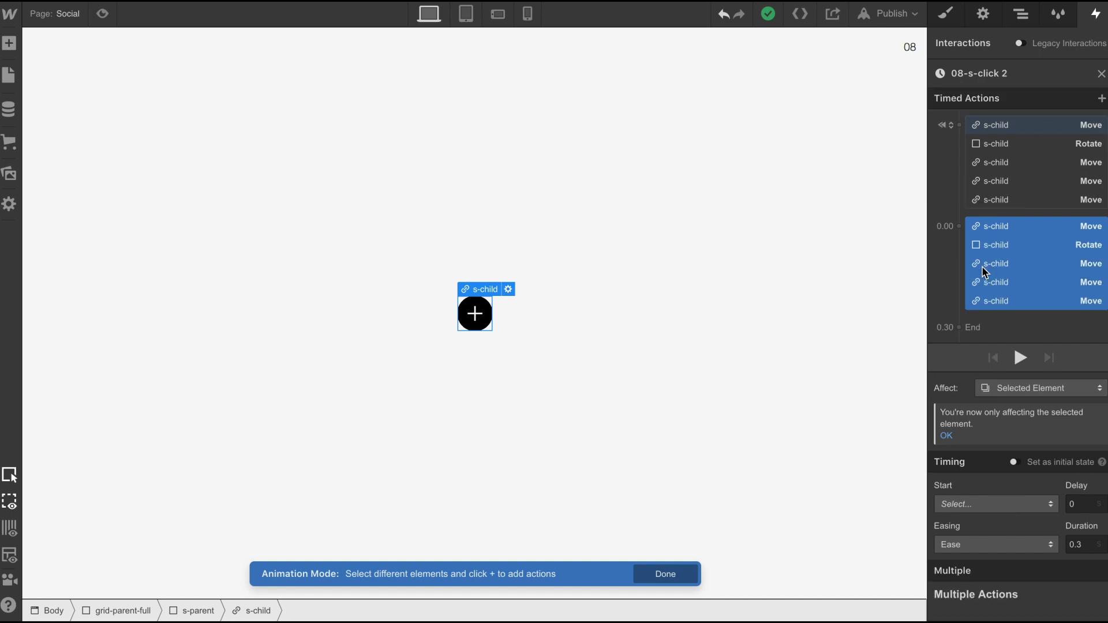
pyautogui.rightClick(982, 266)
pyautogui.click(1000, 288)
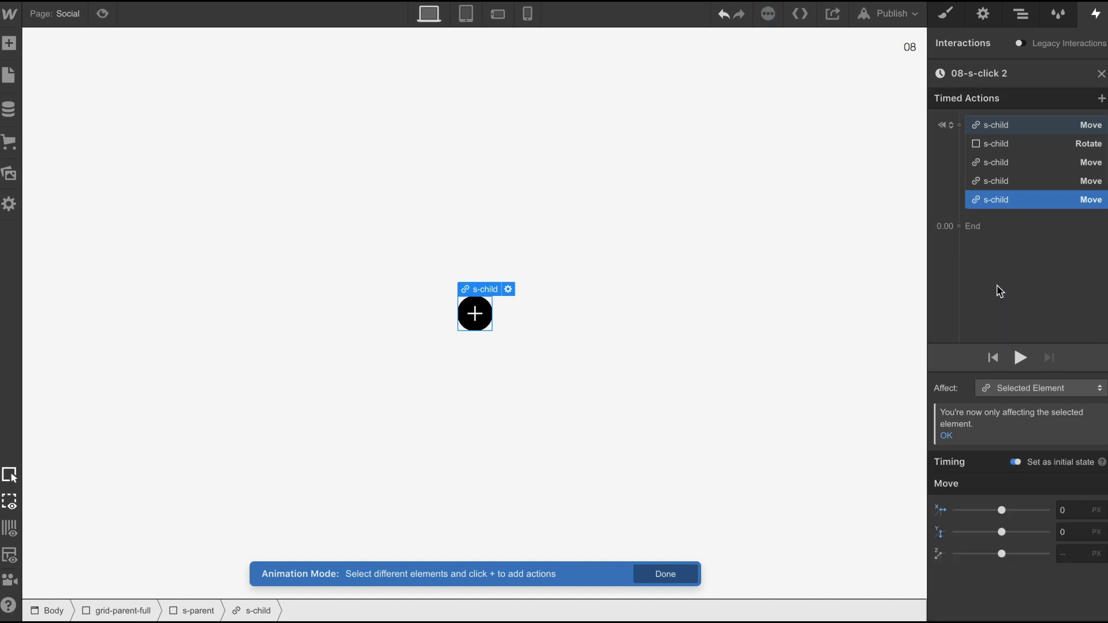
# Unset initial state on the remaining five actions, give them Ease easing, and preview
pyautogui.keyDown('shift'); pyautogui.click(993, 123); pyautogui.keyUp('shift')
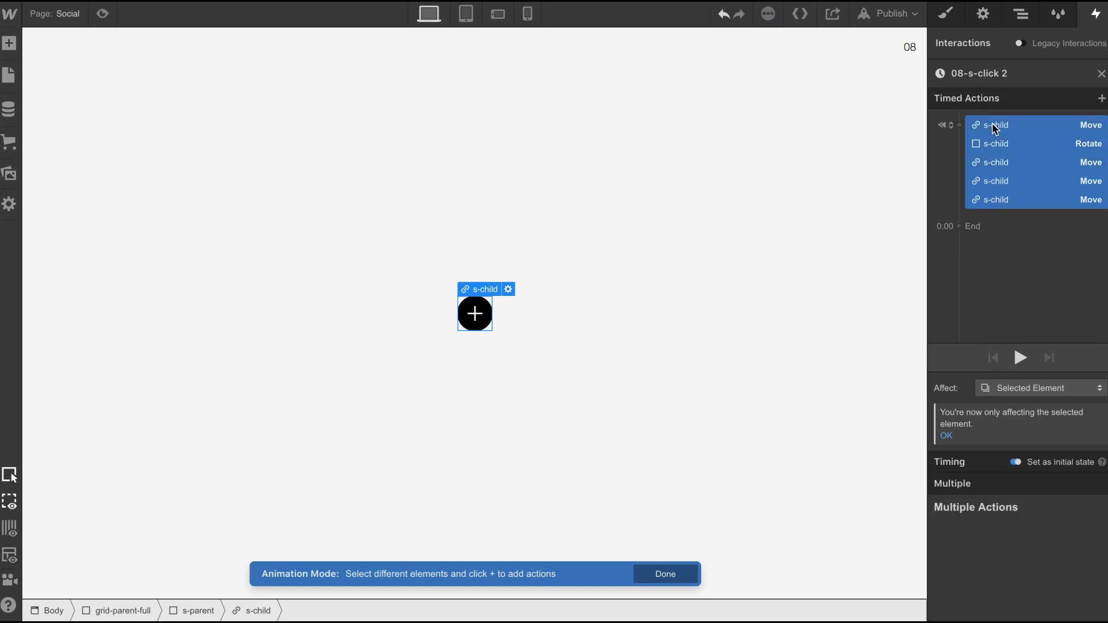
pyautogui.click(1019, 463)
pyautogui.click(975, 543)
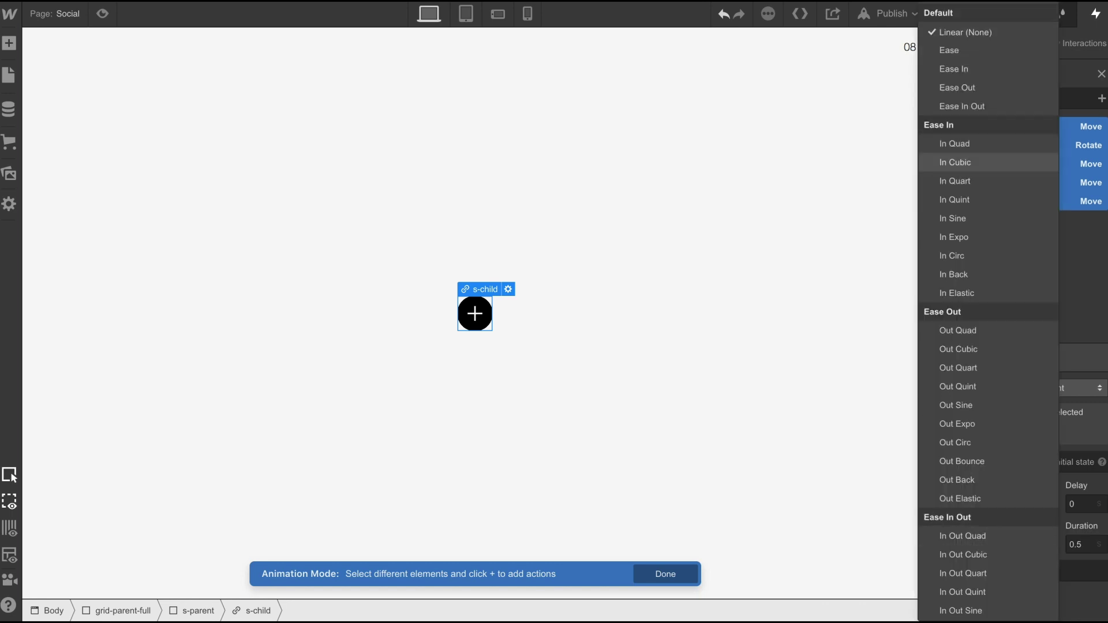
pyautogui.click(950, 50)
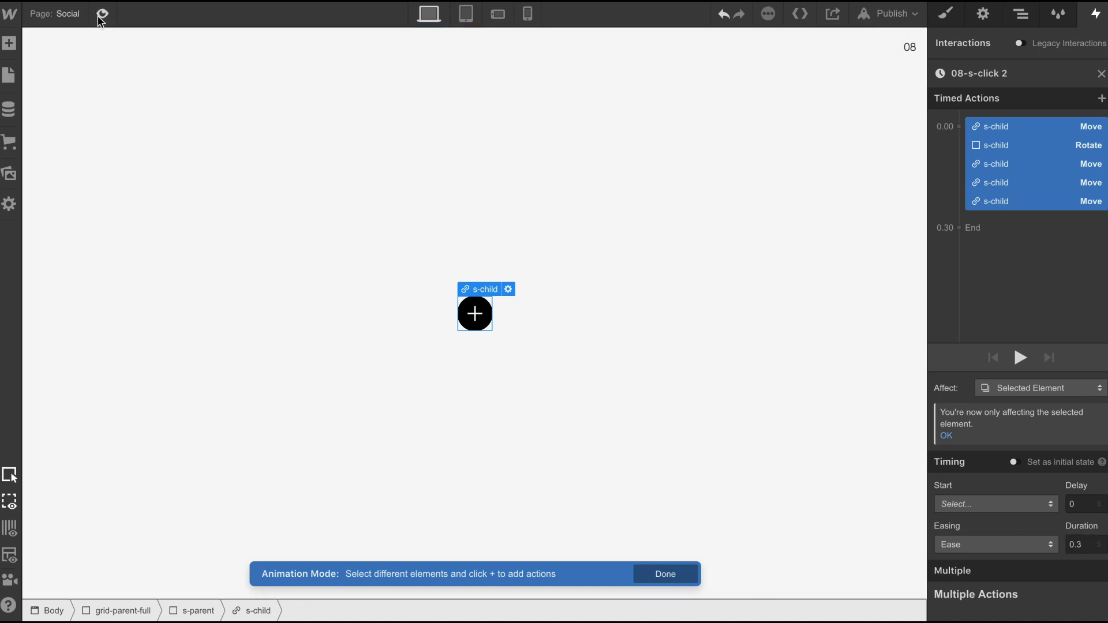
pyautogui.hotkey('ctrl', 'shift', 'p')
# Click the centre button five times, checking the icons alternately spread out and collapse
pyautogui.click(549, 330)
pyautogui.click(549, 329)
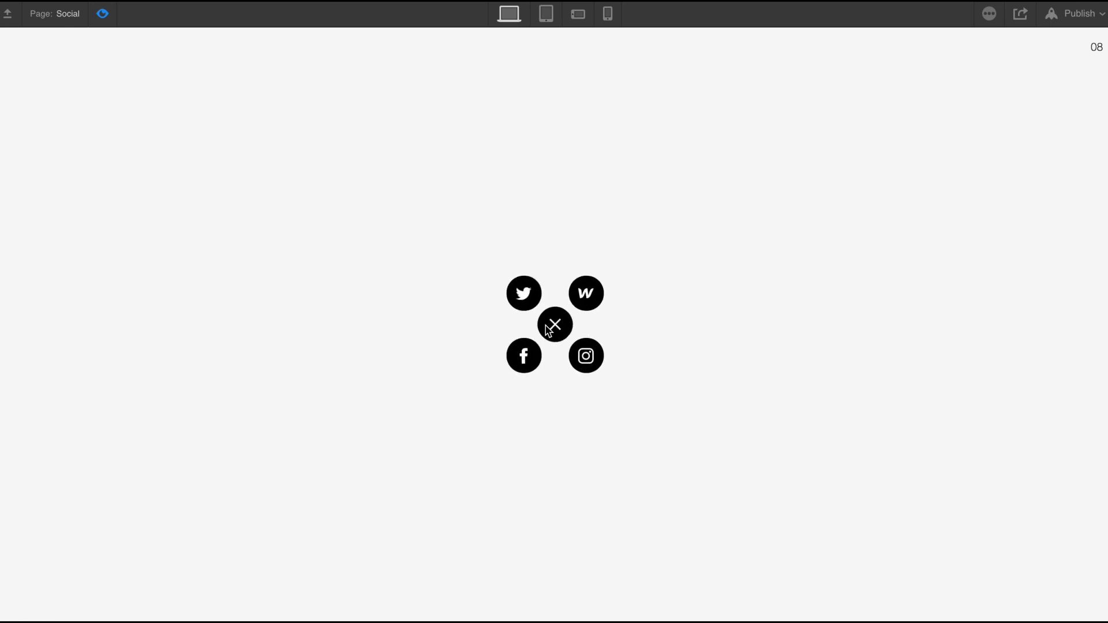
pyautogui.click(549, 329)
pyautogui.click(549, 329)
pyautogui.click(549, 330)
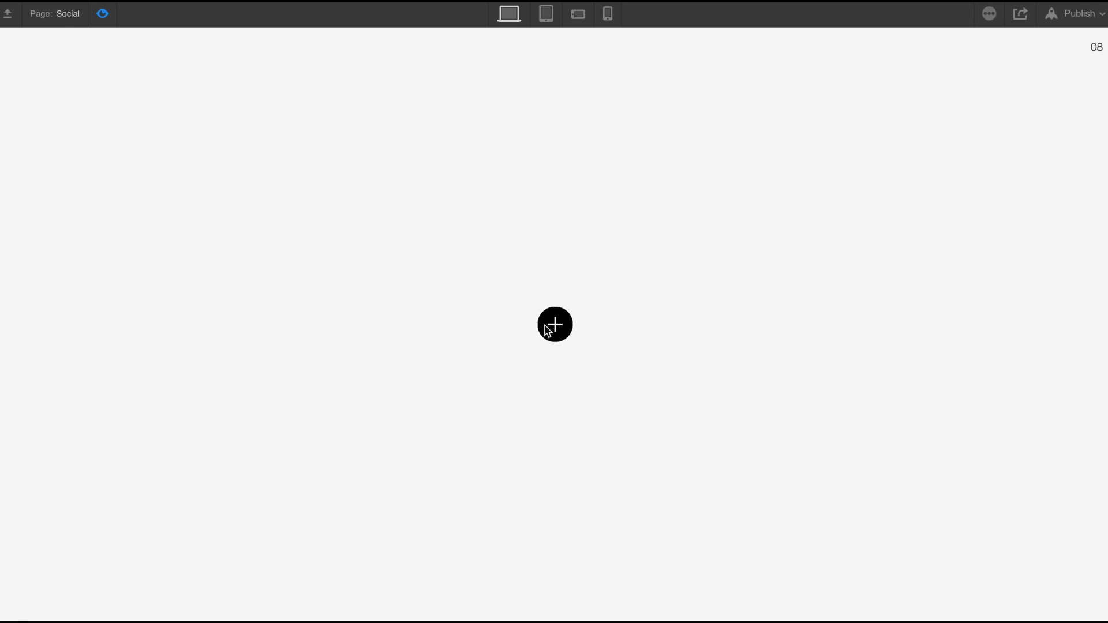